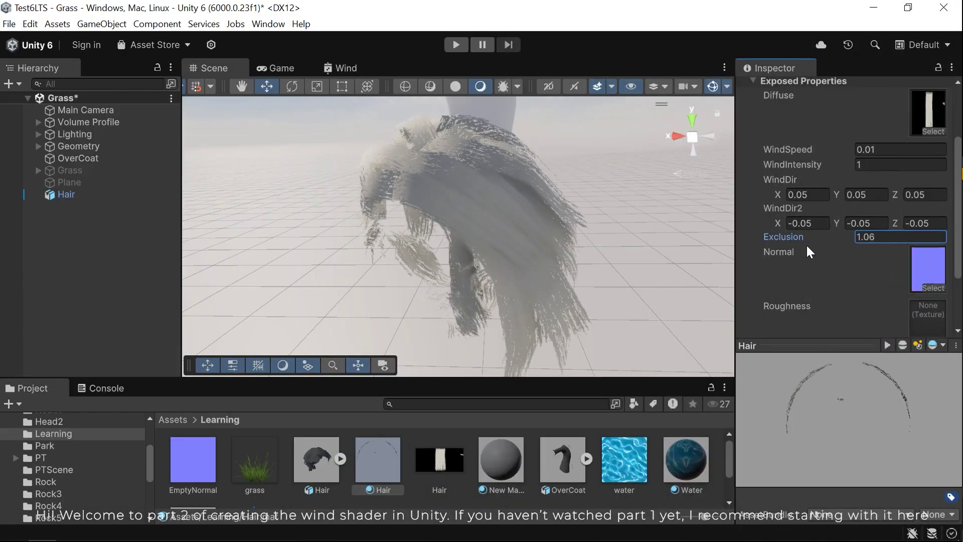
left_click_drag(805, 244, 760, 233)
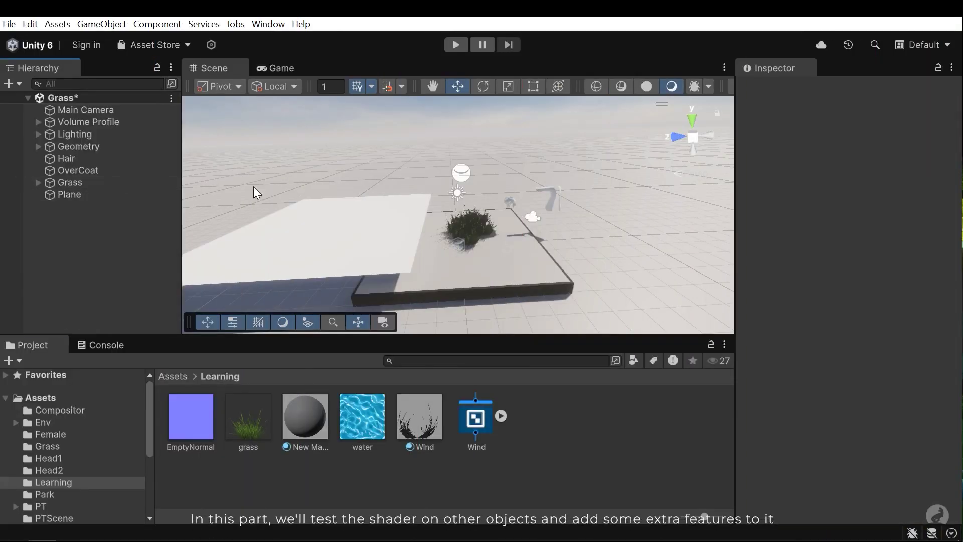
Step: Examine the grass clump on the platform, which already uses the wind shader
right_click_drag(432, 185, 440, 203)
middle_click_drag(440, 203, 432, 173)
scroll(450, 236, "up", 5)
scroll(433, 173, "up", 3)
left_click_drag(432, 176, 354, 192, "alt")
middle_click_drag(354, 192, 413, 223)
right_click_drag(415, 229, 411, 209)
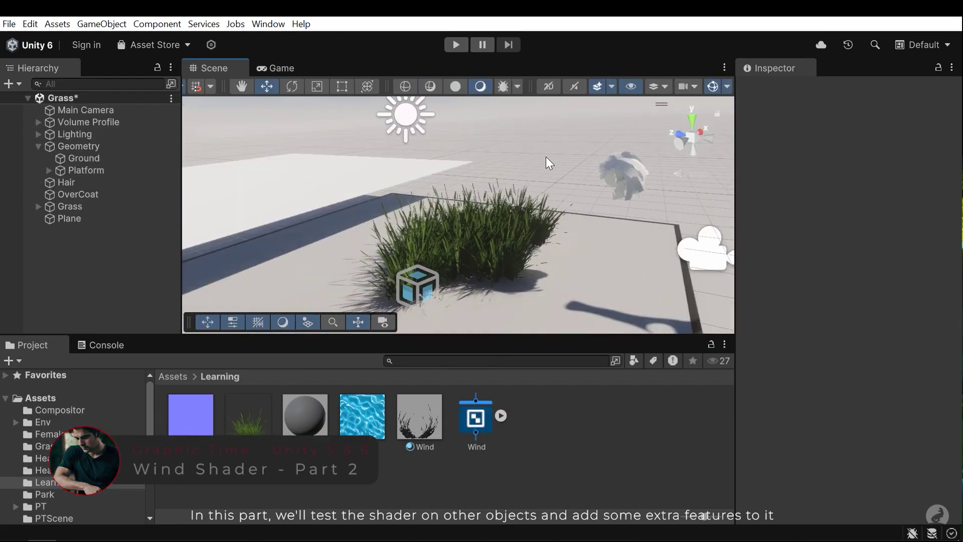
right_click_drag(546, 157, 495, 217)
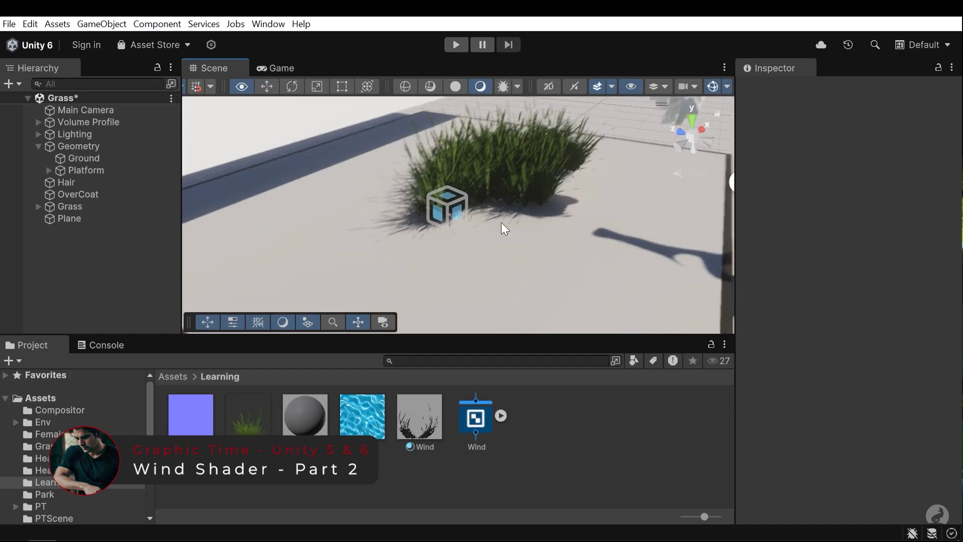
middle_click_drag(496, 217, 406, 233)
scroll(406, 233, "up", 3)
right_click_drag(406, 237, 455, 217)
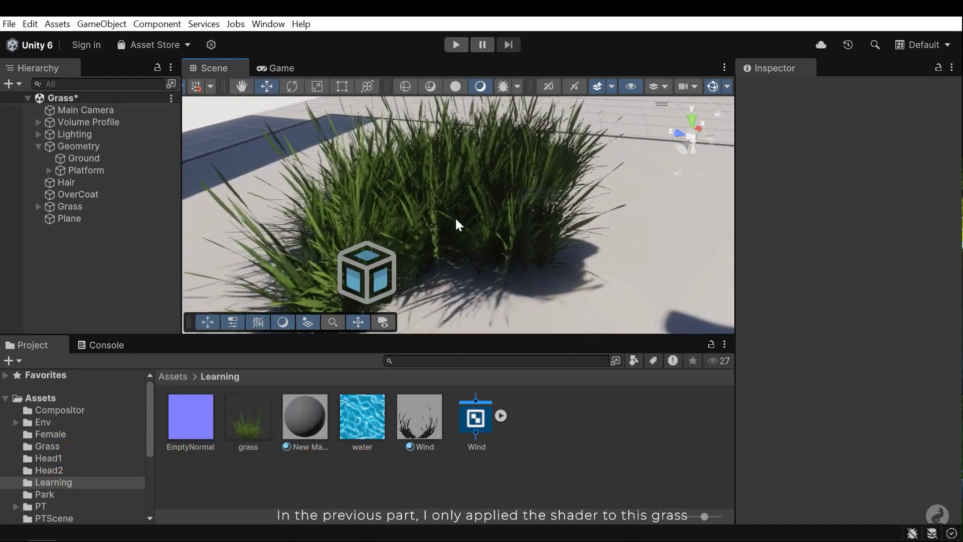
left_click(405, 209)
scroll(495, 209, "down", 5)
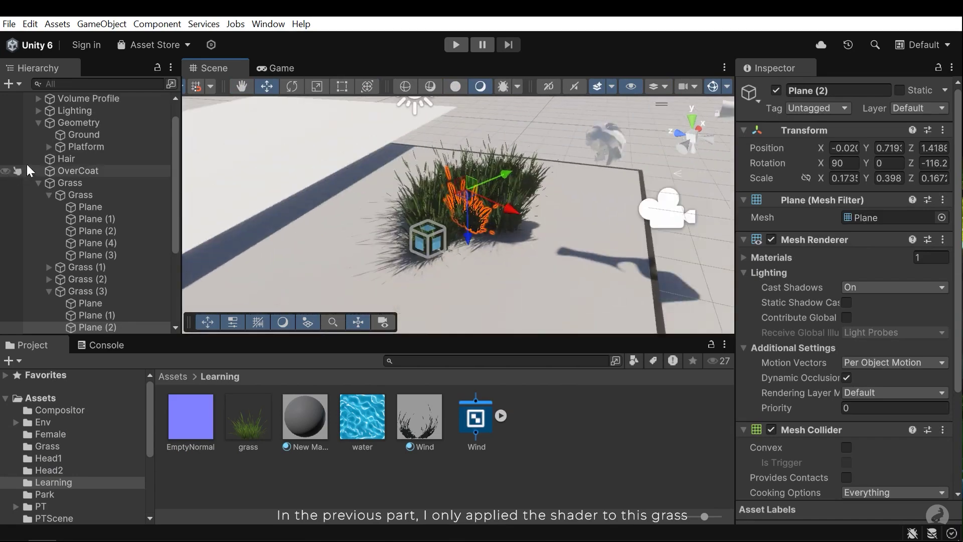
left_click(39, 183)
Step: Examine the white plane, the hair mesh and the overcoat mesh around the platform
scroll(441, 199, "down", 3)
left_click_drag(440, 199, 497, 146, "alt")
middle_click_drag(496, 145, 480, 212)
left_click(483, 119)
left_click(453, 100)
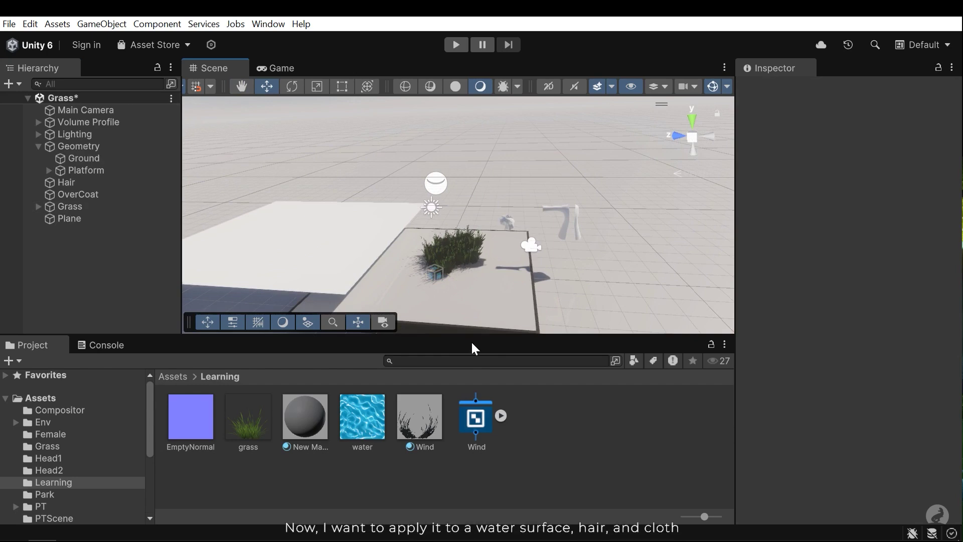
left_click_drag(469, 333, 469, 380)
middle_click_drag(415, 290, 301, 193)
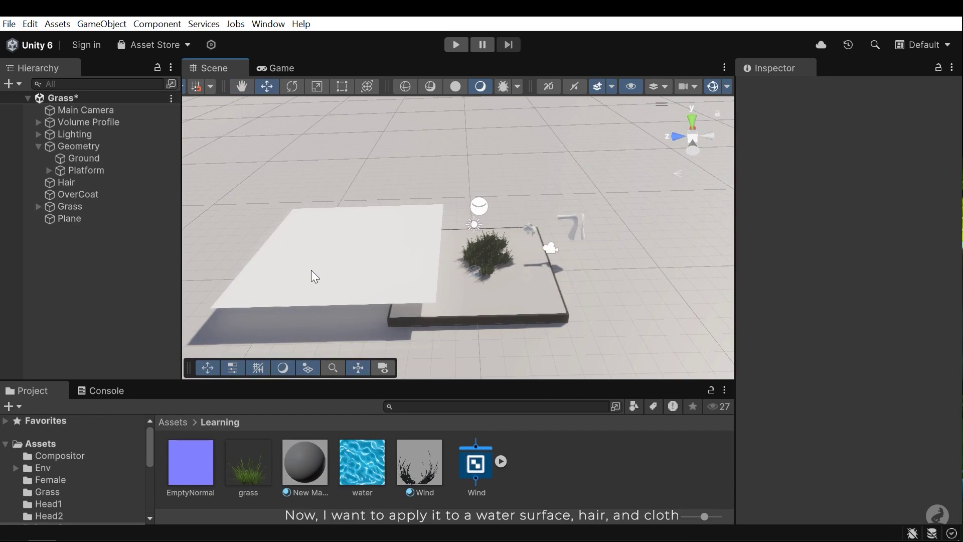
scroll(386, 230, "up", 10)
left_click_drag(442, 220, 435, 226, "alt")
right_click_drag(434, 226, 377, 231)
left_click(373, 232)
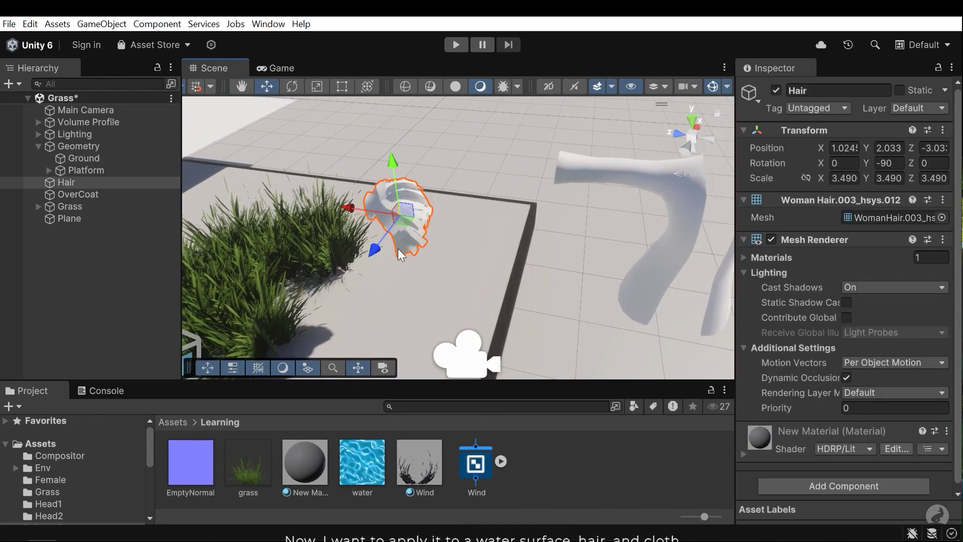
right_click_drag(470, 230, 544, 178)
left_click(465, 225)
left_click(544, 178)
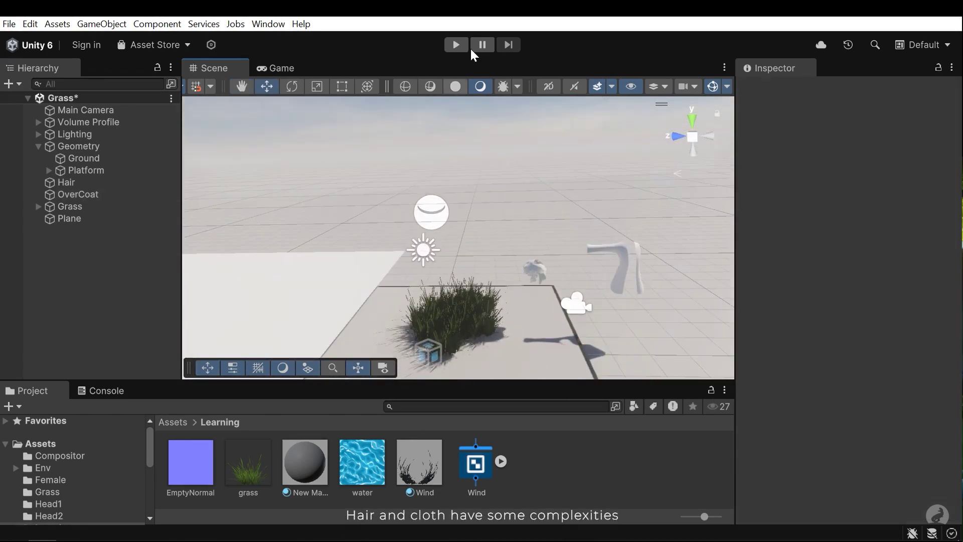
Step: Open the Wind shader graph, hide the Graph Inspector and bring the diffuse sampler and Fragment block into view
double_click(472, 463)
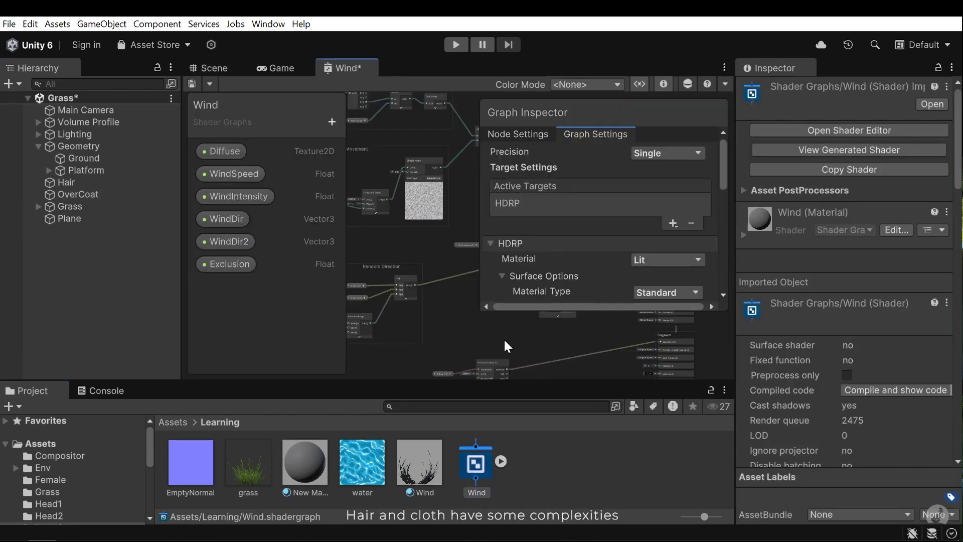
left_click(664, 83)
scroll(487, 236, "down", 6)
scroll(522, 257, "up", 5)
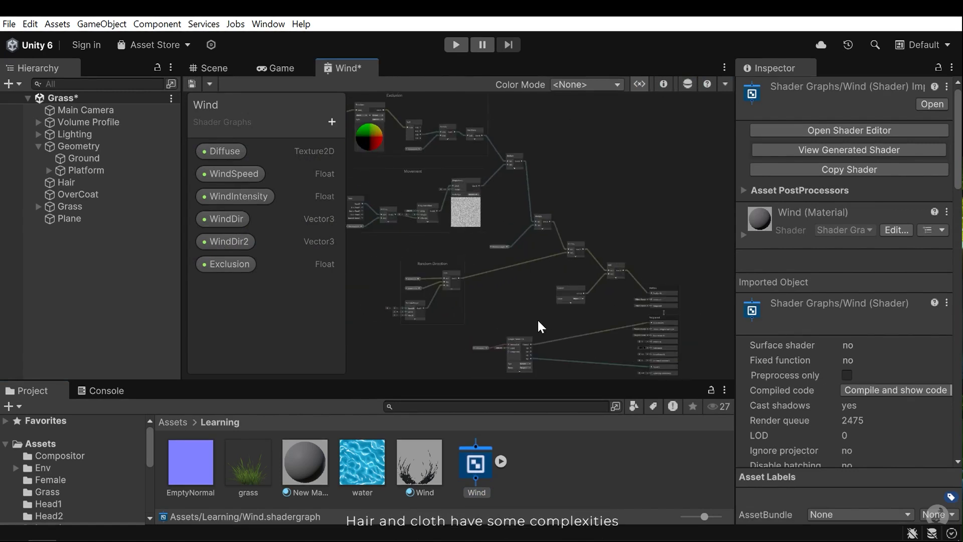
middle_click_drag(576, 311, 483, 176)
middle_click_drag(504, 216, 537, 269)
scroll(537, 269, "up", 3)
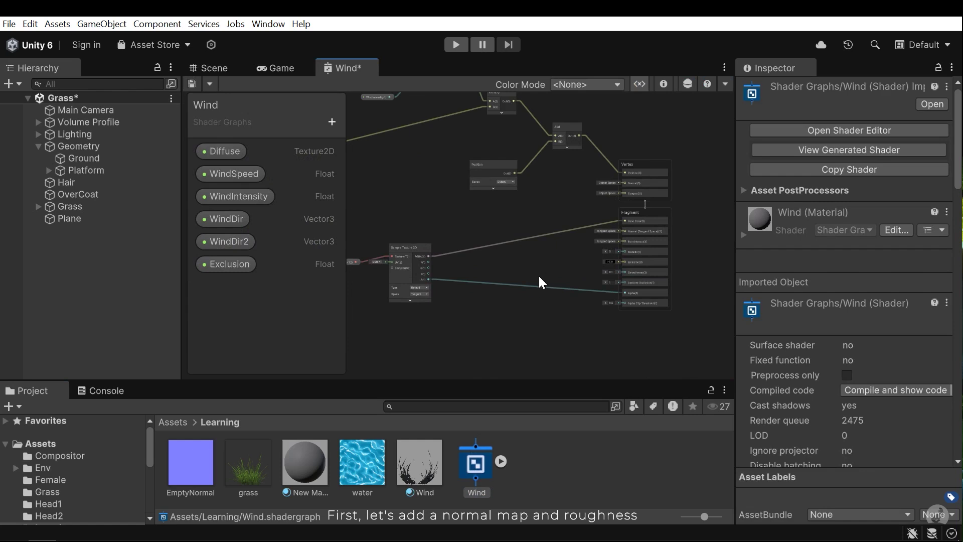
scroll(502, 276, "up", 3)
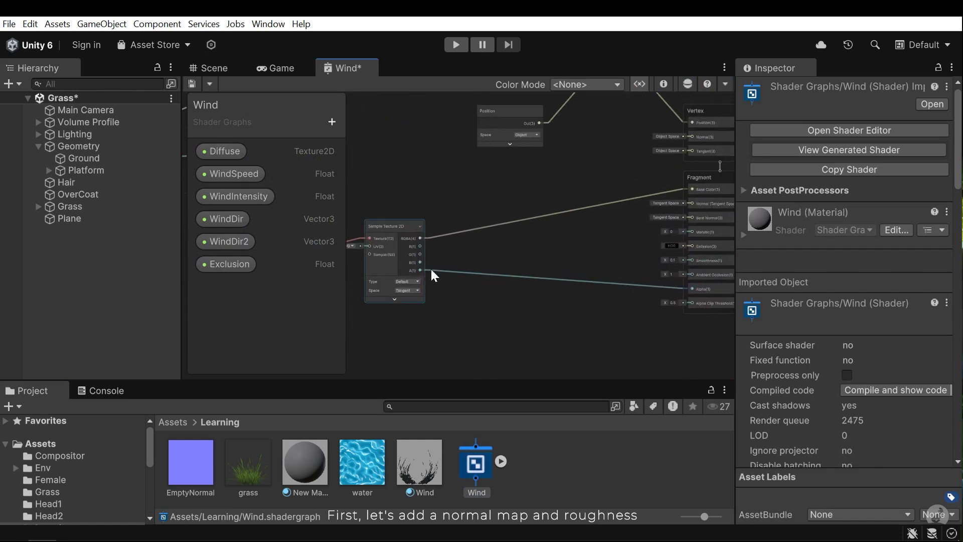
scroll(434, 272, "down", 2)
Step: Add a Texture 2D property named Normal to the Wind graph and check its node settings
left_click(332, 121)
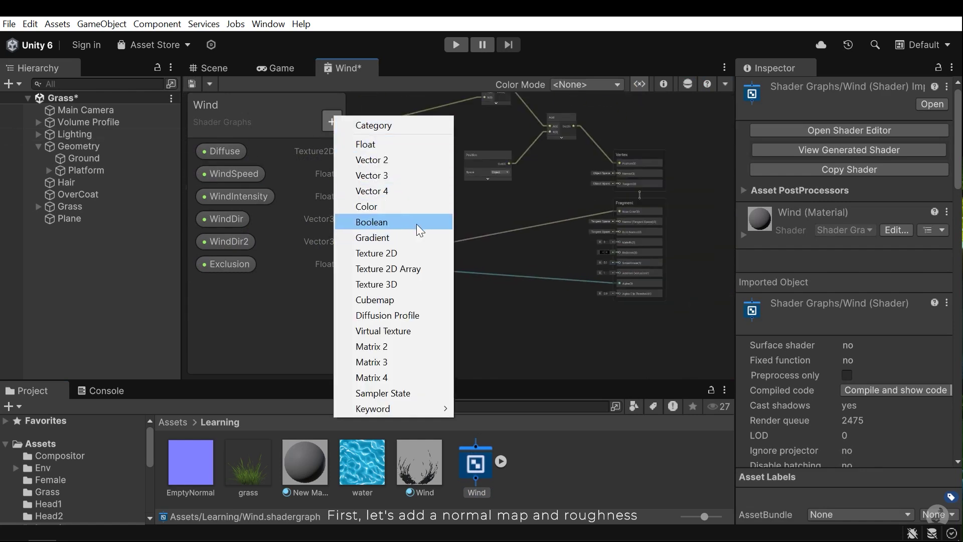
left_click(408, 254)
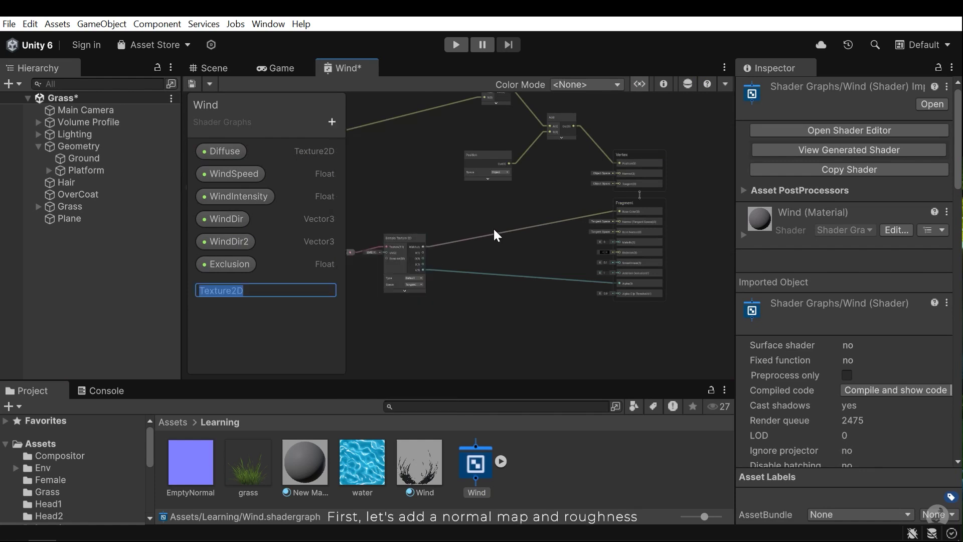
key("BackSpace")
key("BackSpace")
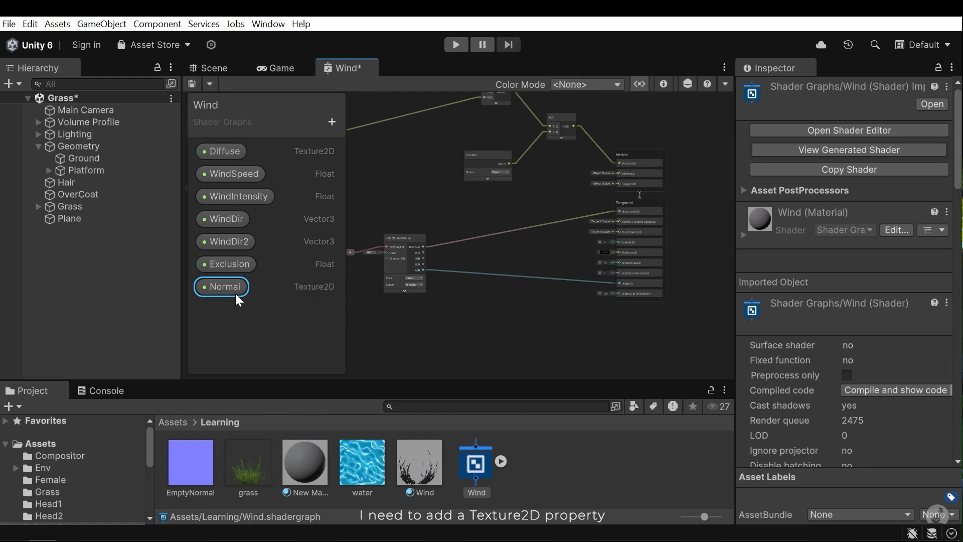
left_click(663, 85)
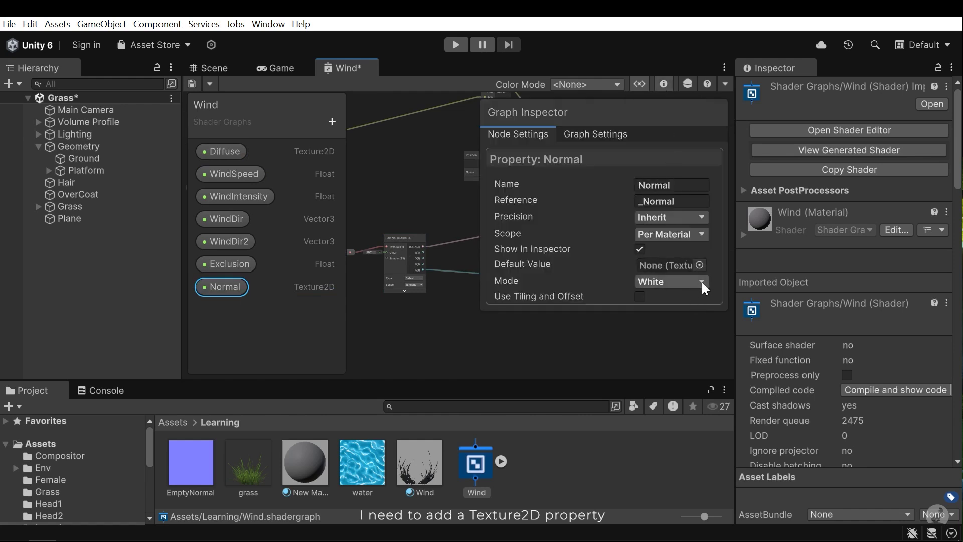
left_click(688, 84)
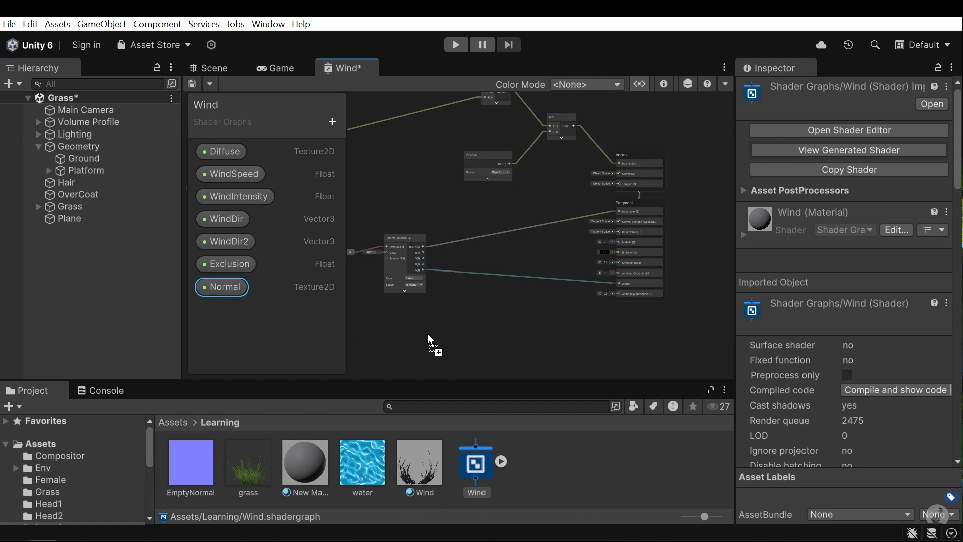
Step: Place the Normal property below the diffuse nodes and feed it into a new Sample Texture 2D node
left_click_drag(427, 329, 427, 336)
middle_click_drag(442, 329, 554, 295)
scroll(555, 294, "up", 2)
left_click_drag(548, 309, 412, 269)
scroll(431, 281, "up", 1)
middle_click_drag(432, 282, 395, 311)
left_click_drag(452, 304, 454, 305)
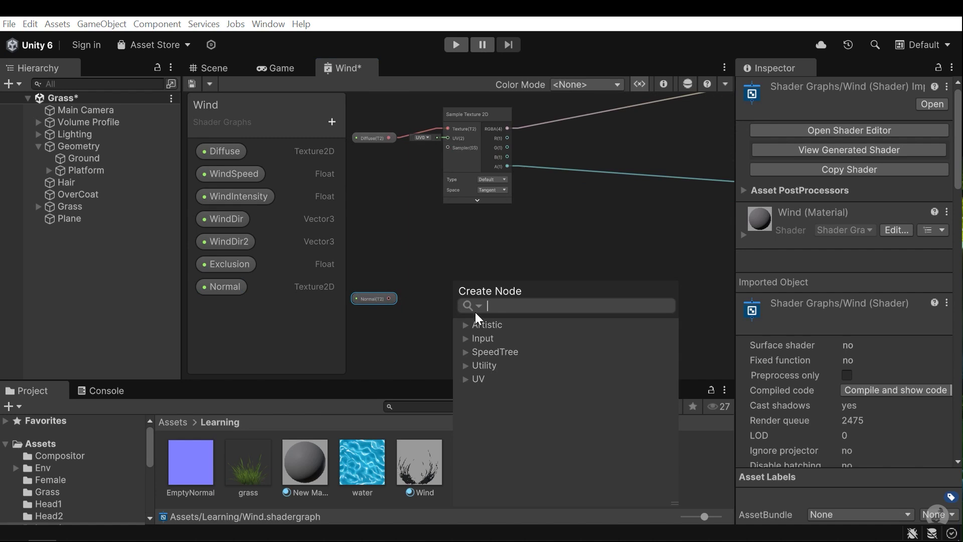
left_click(467, 340)
left_click(472, 350)
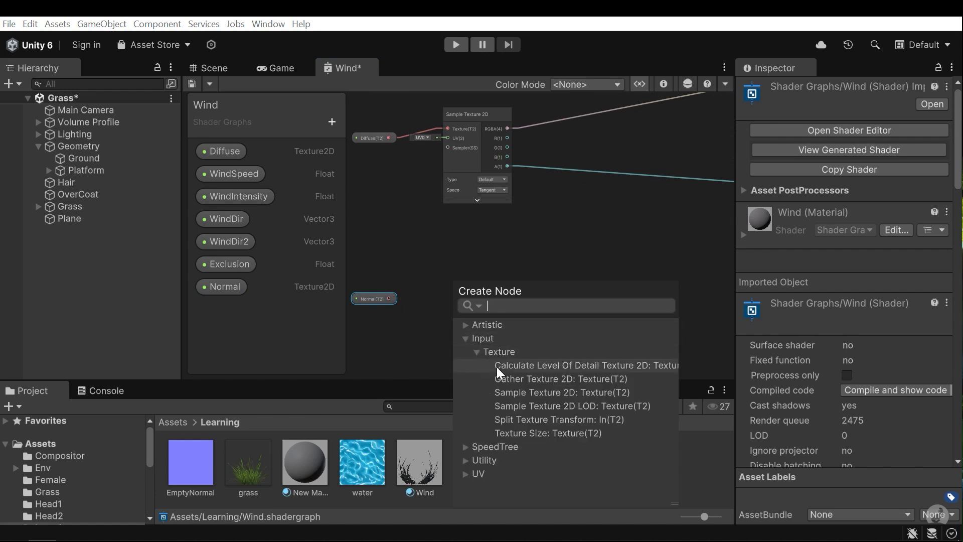
double_click(522, 394)
left_click_drag(483, 300, 484, 229)
left_click(482, 319)
Step: Connect the normal sampler's RGBA output to the Fragment block's Normal (Tangent Space) input
middle_click_drag(468, 287, 286, 376)
scroll(379, 326, "down", 2)
middle_click_drag(457, 314, 486, 314)
scroll(489, 321, "up", 2)
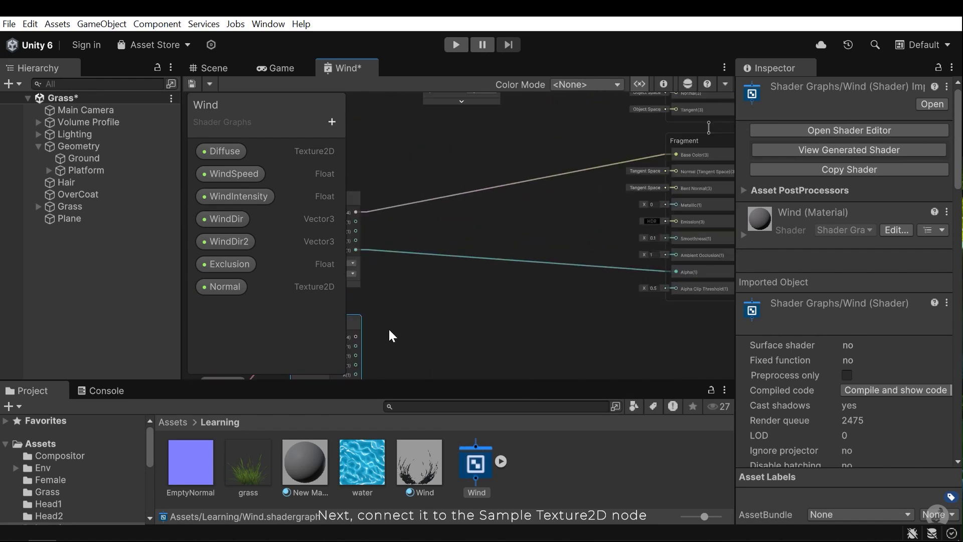
left_click_drag(357, 326, 602, 206)
left_click_drag(439, 384, 668, 258)
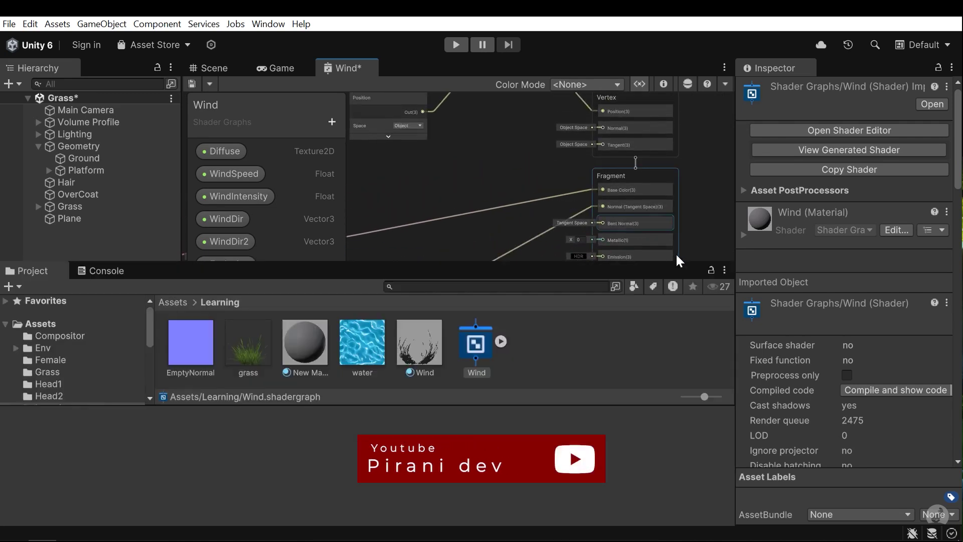
left_click_drag(528, 262, 528, 379)
middle_click_drag(415, 244, 620, 90)
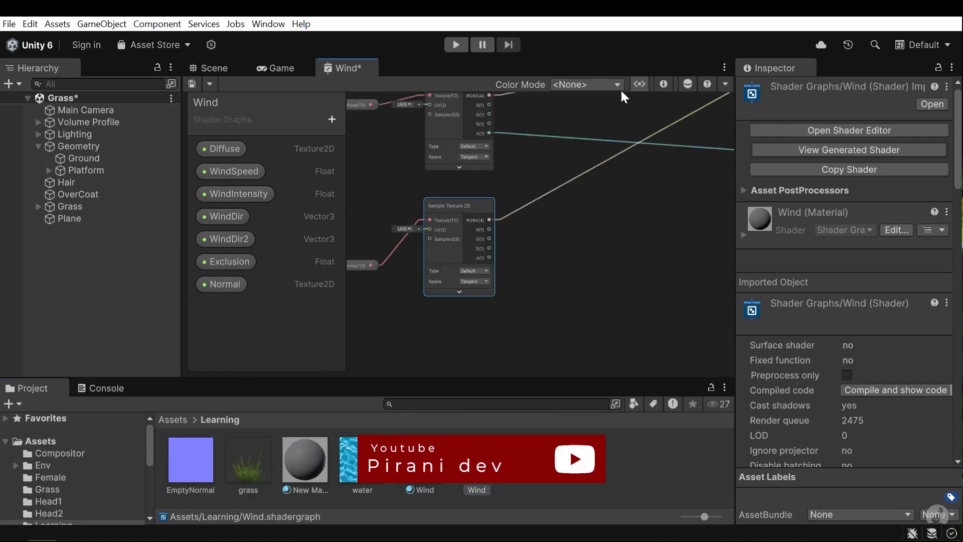
Step: Add a Texture 2D property named Roughness and place its node below the Normal node
middle_click_drag(515, 229, 507, 259)
left_click(332, 119)
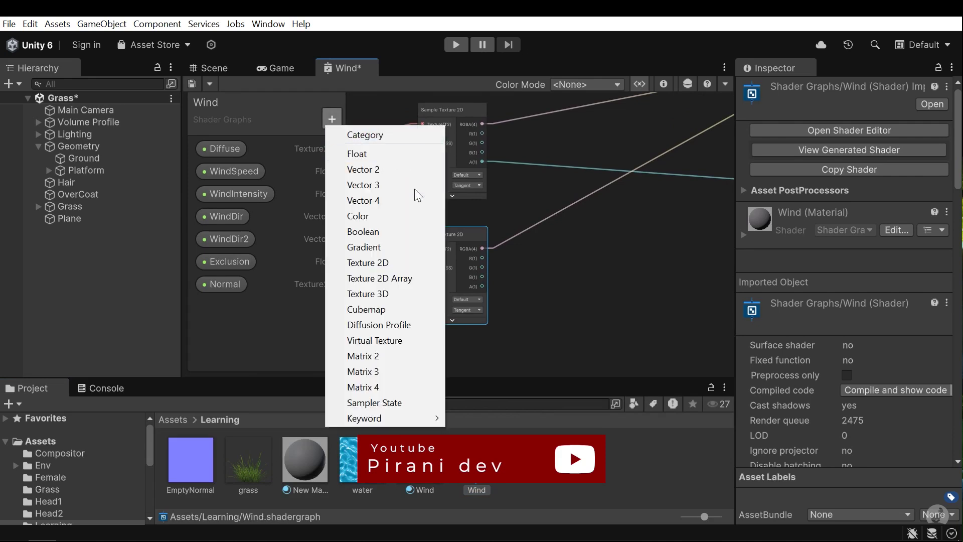
left_click(396, 263)
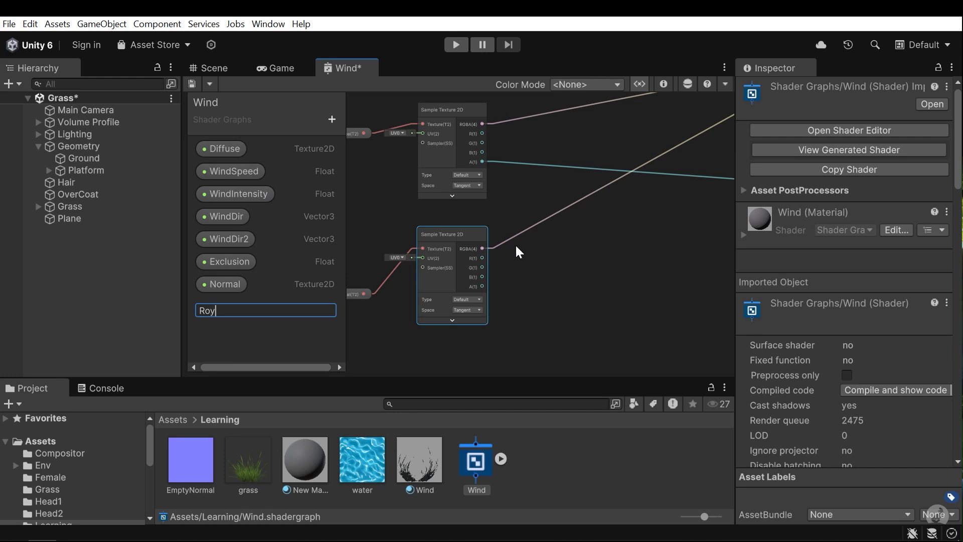
type("Roughness")
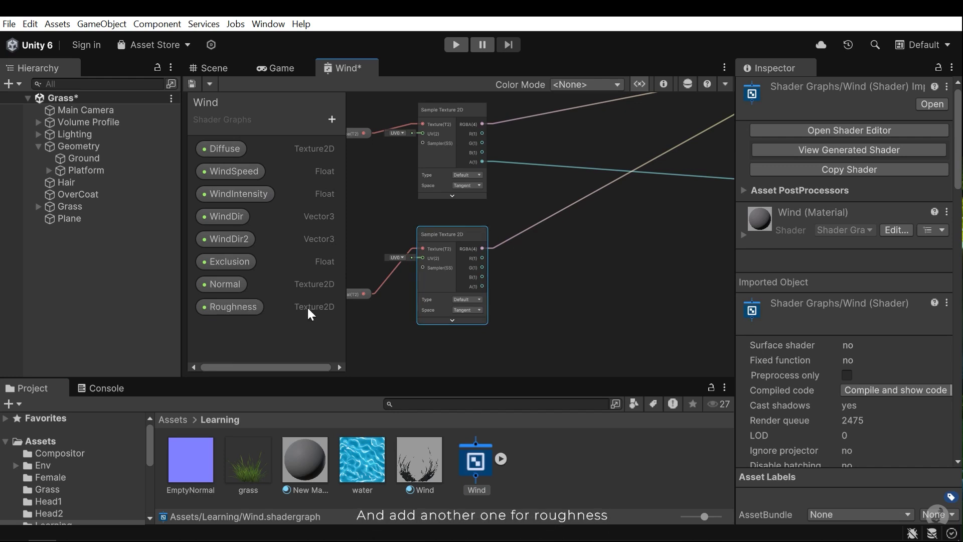
left_click_drag(532, 314, 451, 350)
middle_click_drag(476, 307, 562, 217)
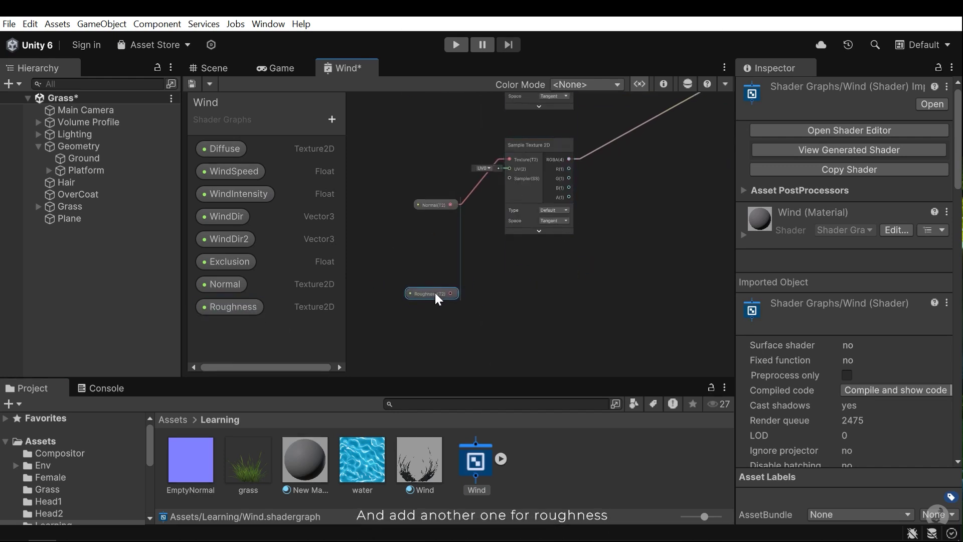
left_click_drag(436, 293, 439, 262)
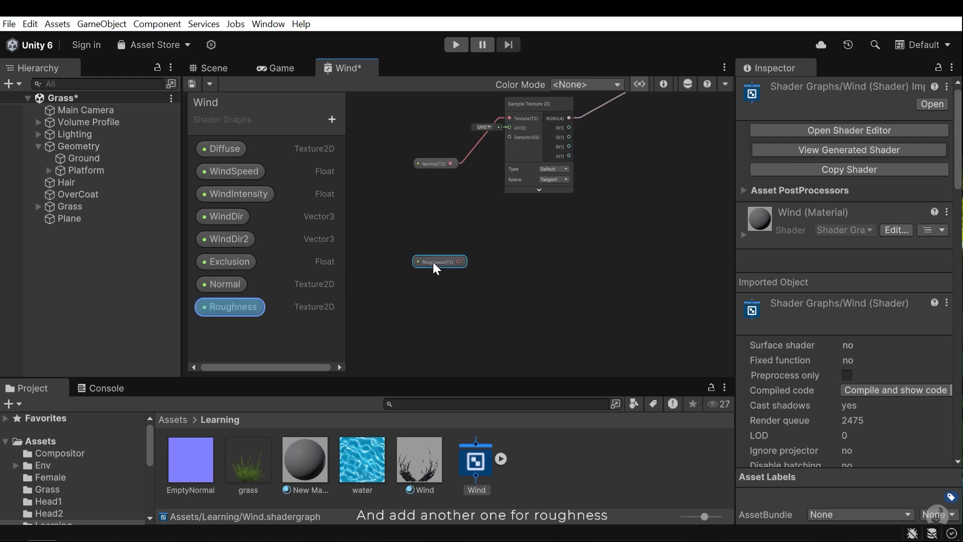
Step: Add a Float property named RogIntensity and place its node in the graph near the Roughness node
left_click(332, 119)
left_click(402, 152)
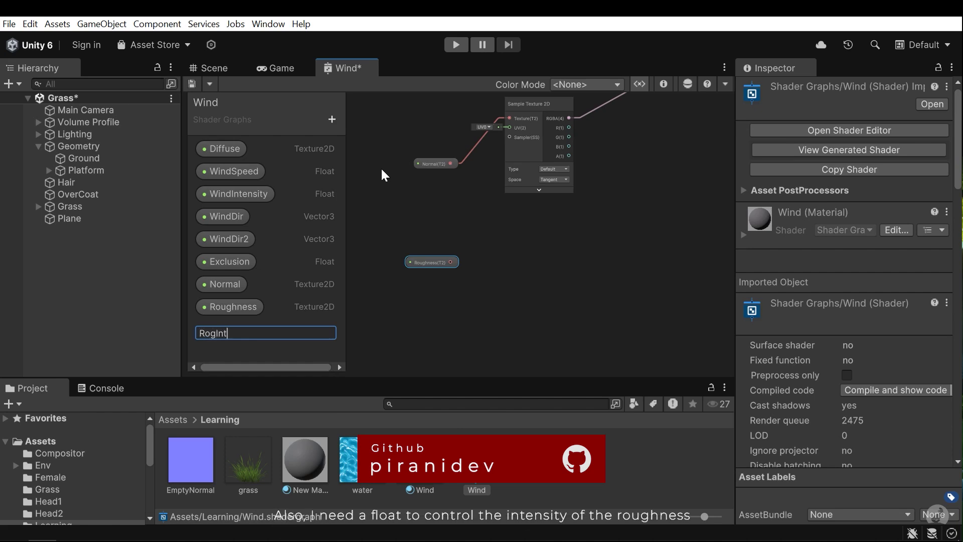
type("RogIntensity")
key("Return")
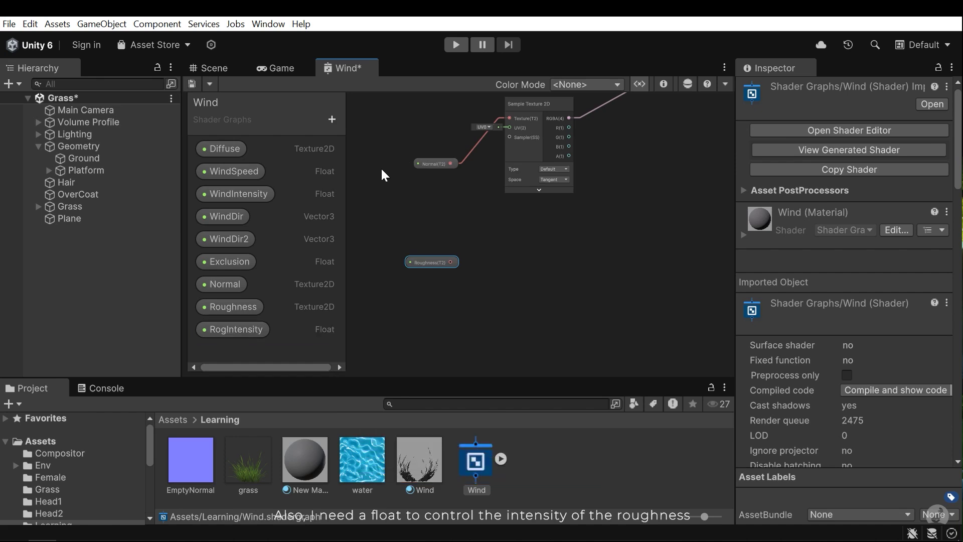
left_click(254, 332)
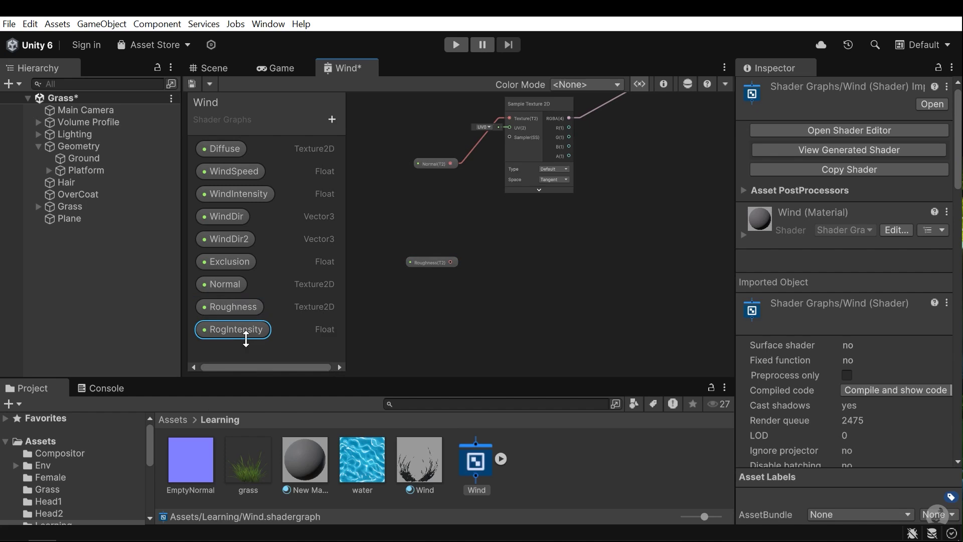
left_click_drag(530, 342, 529, 258)
Step: Feed the Roughness property into a new Sample Texture 2D node and align it under the normal sampler
middle_click_drag(549, 213, 474, 256)
left_click_drag(420, 263, 422, 264)
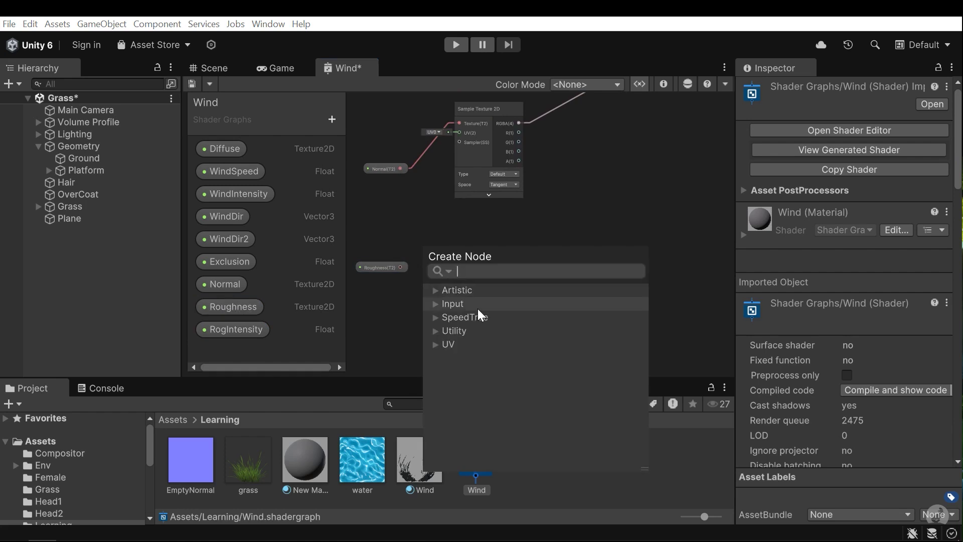
left_click(434, 304)
left_click(446, 318)
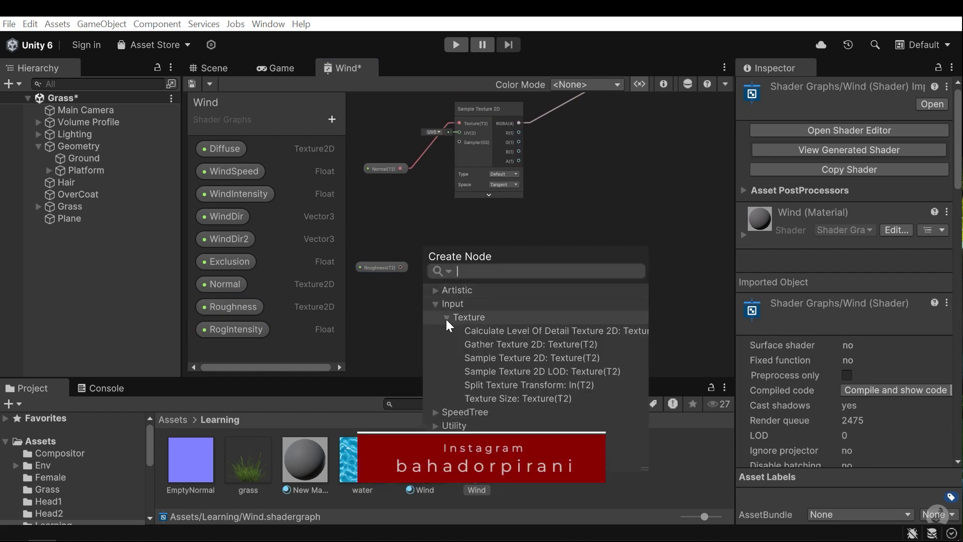
left_click(486, 362)
left_click(457, 356)
left_click_drag(459, 269, 489, 221)
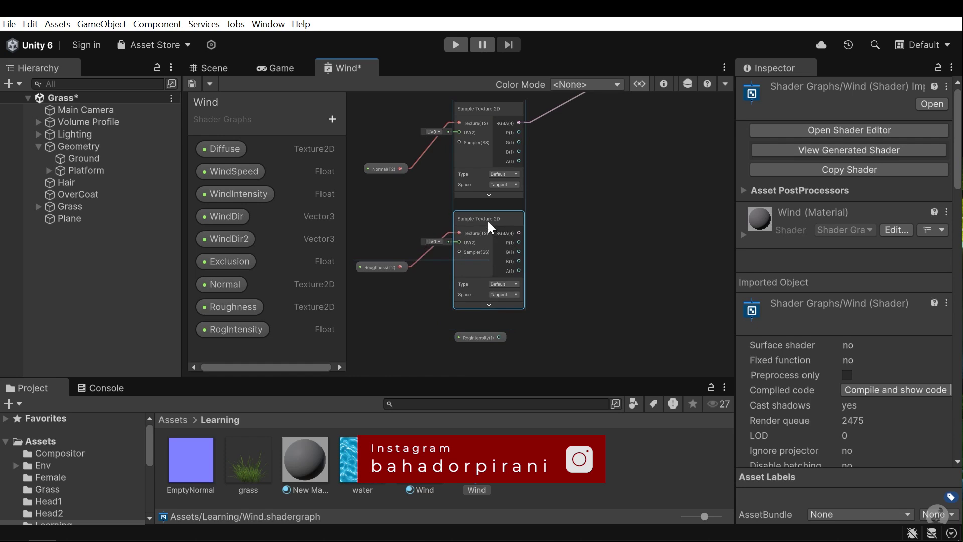
Step: Reposition the RogIntensity node below the roughness sampler and add a Multiply node beside them
middle_click_drag(495, 311, 459, 314)
left_click_drag(443, 339, 486, 258)
middle_click_drag(525, 188, 465, 249)
key("space")
type("multiply")
key("Return")
left_click(507, 317)
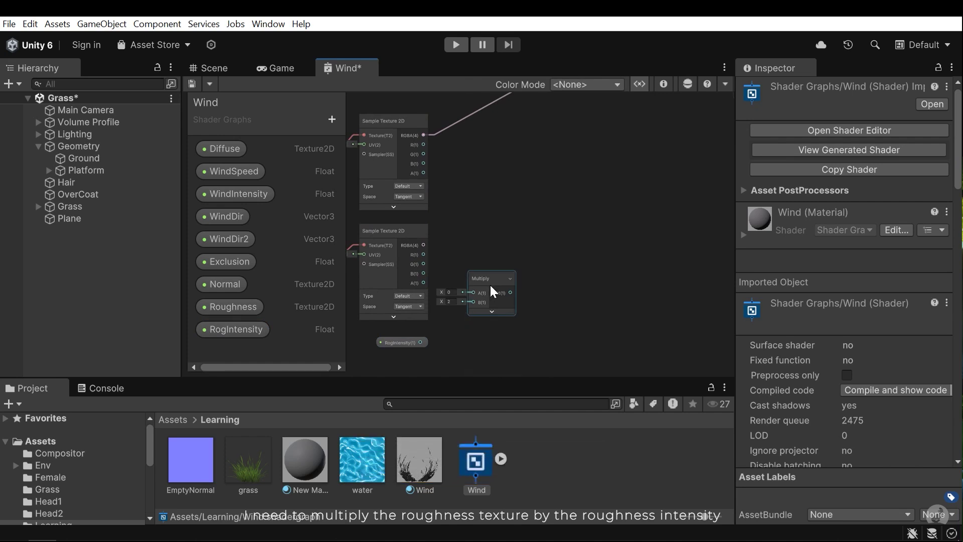
Step: Multiply the roughness sampler's RGBA output by RogIntensity, feed the result into the fragment Smoothness input and save the graph
left_click_drag(484, 277, 494, 240)
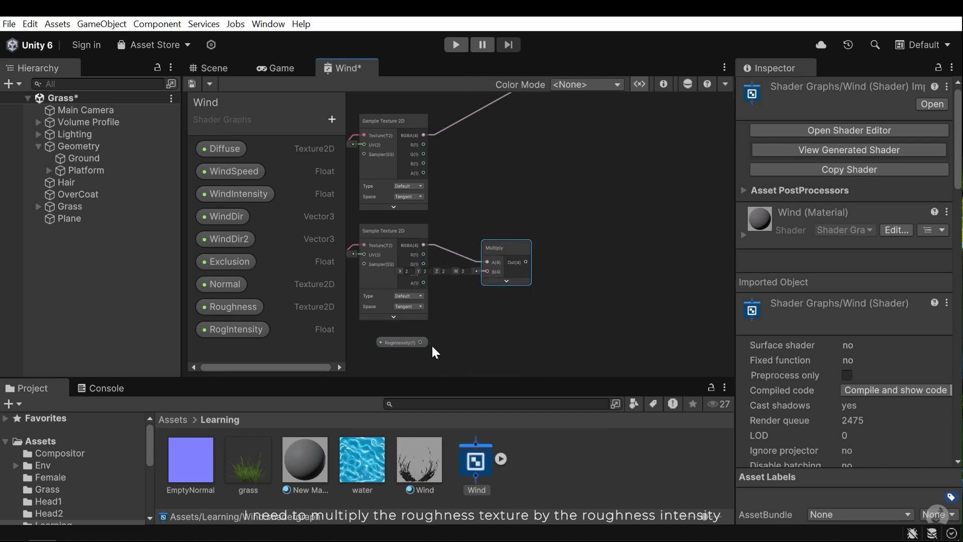
left_click_drag(420, 342, 503, 271)
left_click_drag(525, 239, 539, 214)
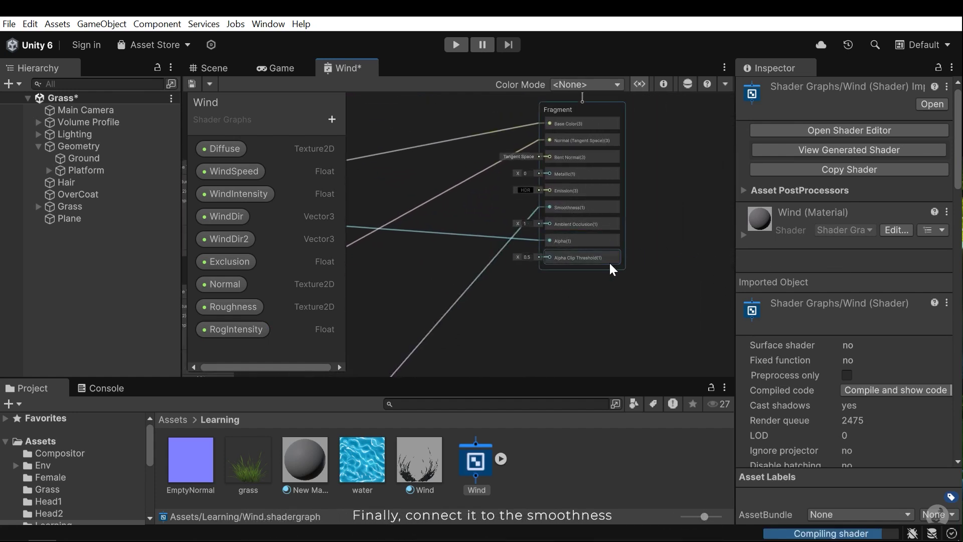
scroll(621, 302, "down", 5)
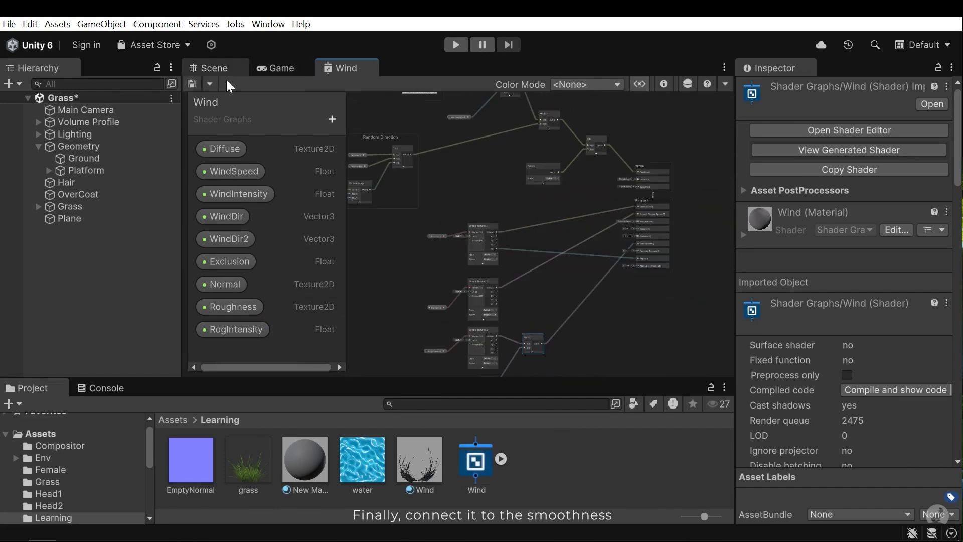
Step: Return to the scene, frame the plane and create a material named Water in the Learning folder
left_click(210, 67)
left_click_drag(566, 230, 535, 327, "alt")
middle_click_drag(535, 327, 449, 244)
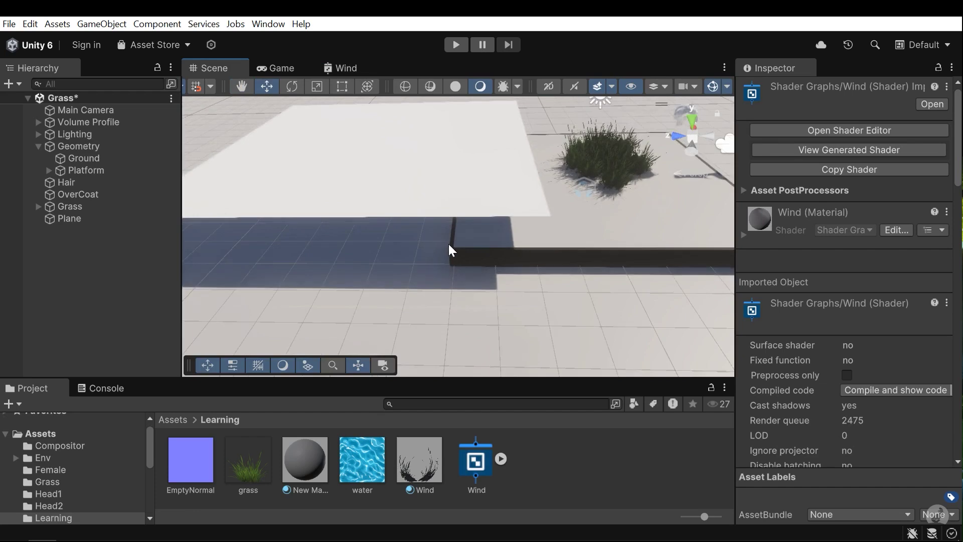
left_click_drag(450, 244, 480, 263, "alt")
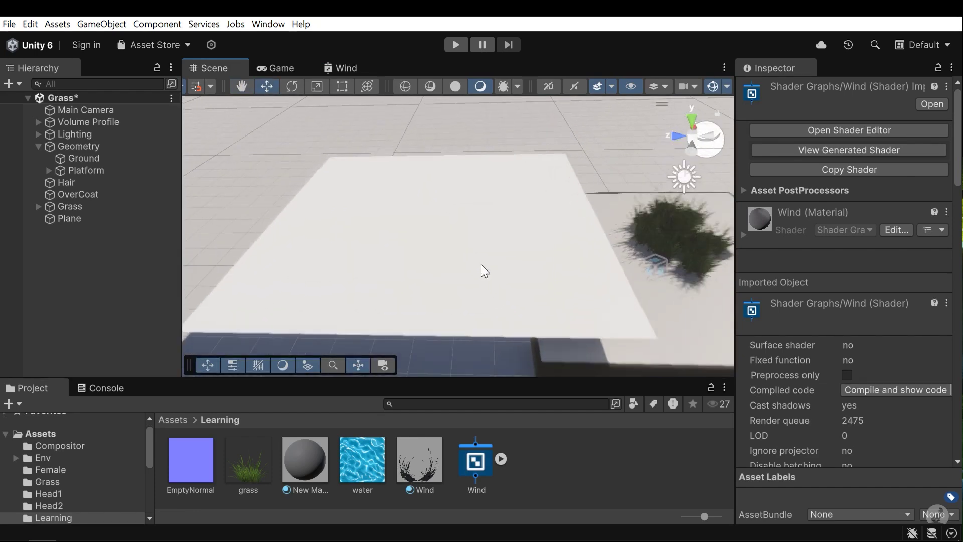
right_click(547, 458)
mouse_move(607, 74)
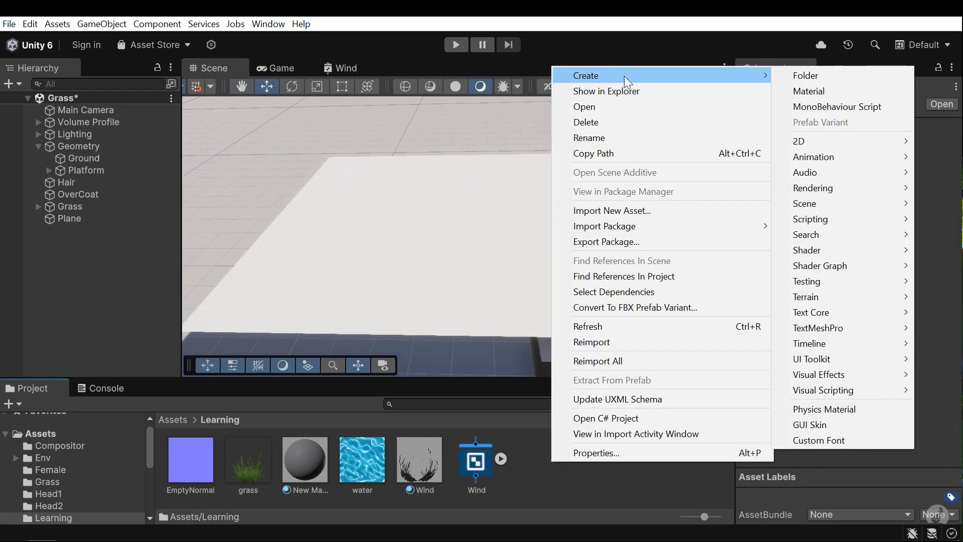
left_click(823, 92)
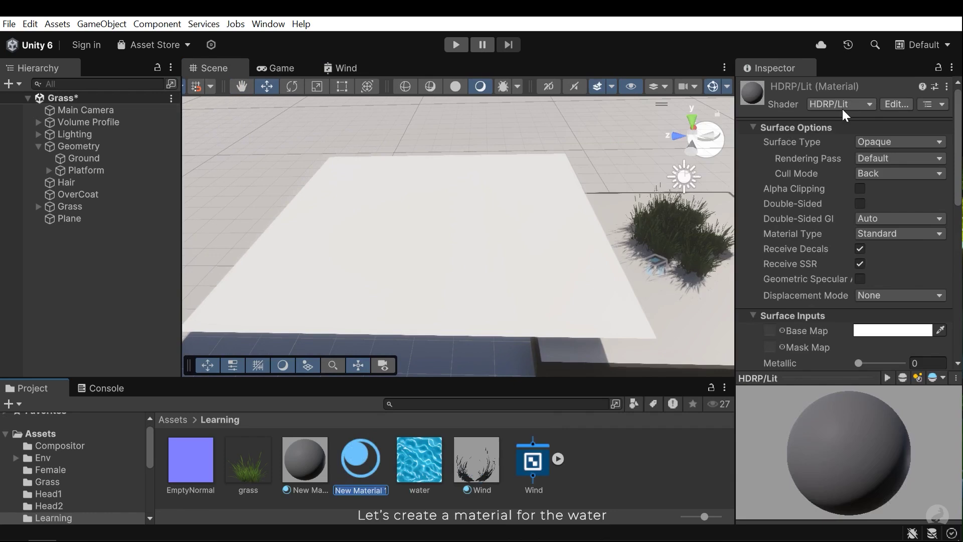
type("Water")
key("Return")
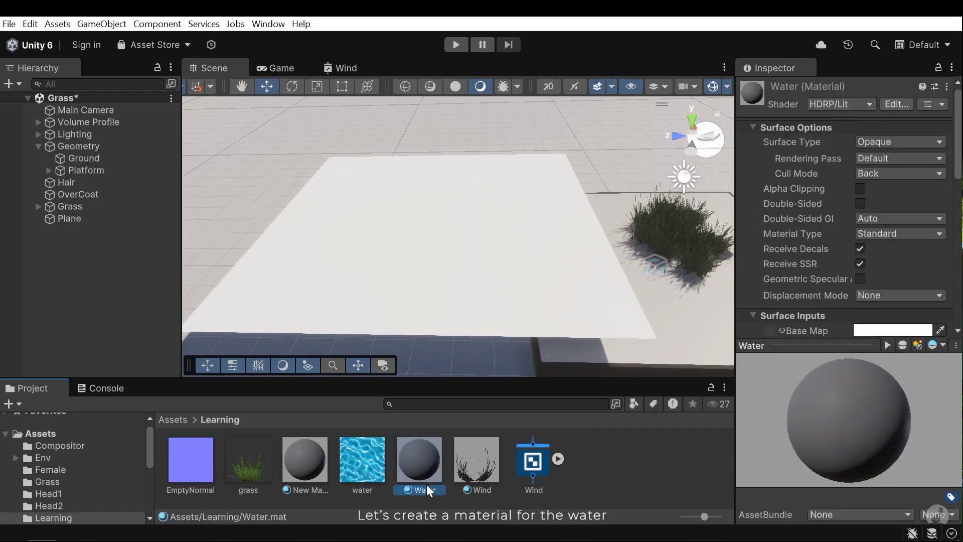
Step: Assign the Wind shader graph to the Water material and use the water texture as its Diffuse map
left_click(840, 104)
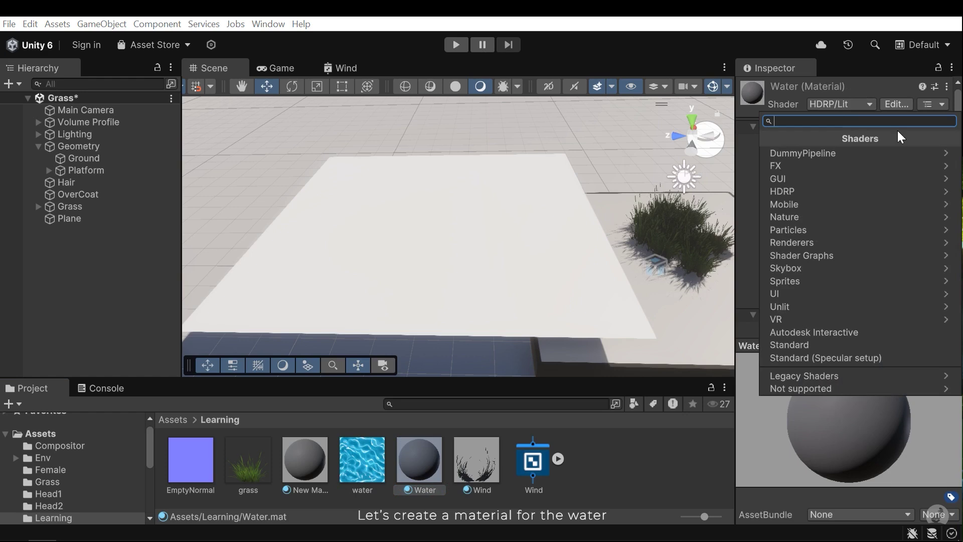
type("wind")
key("Return")
scroll(839, 250, "down", 3)
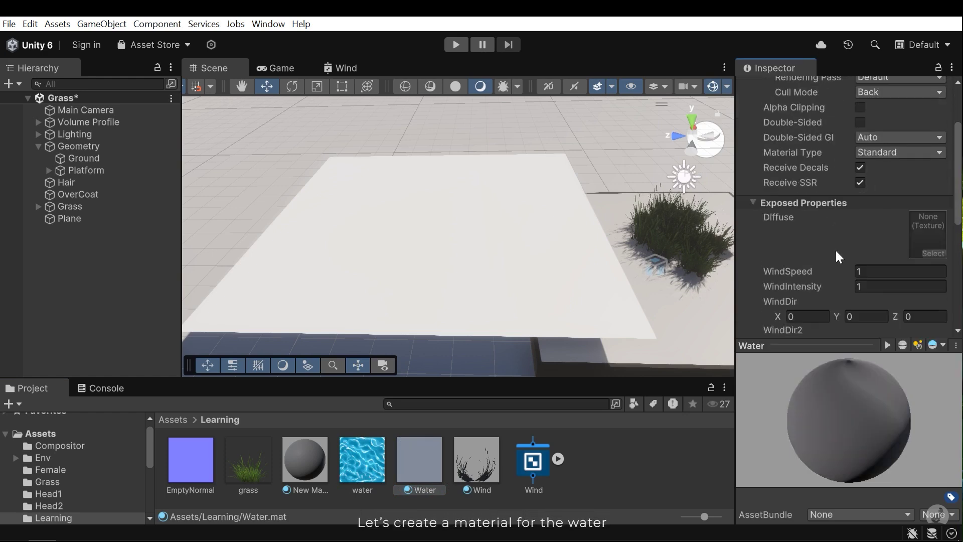
scroll(839, 248, "down", 2)
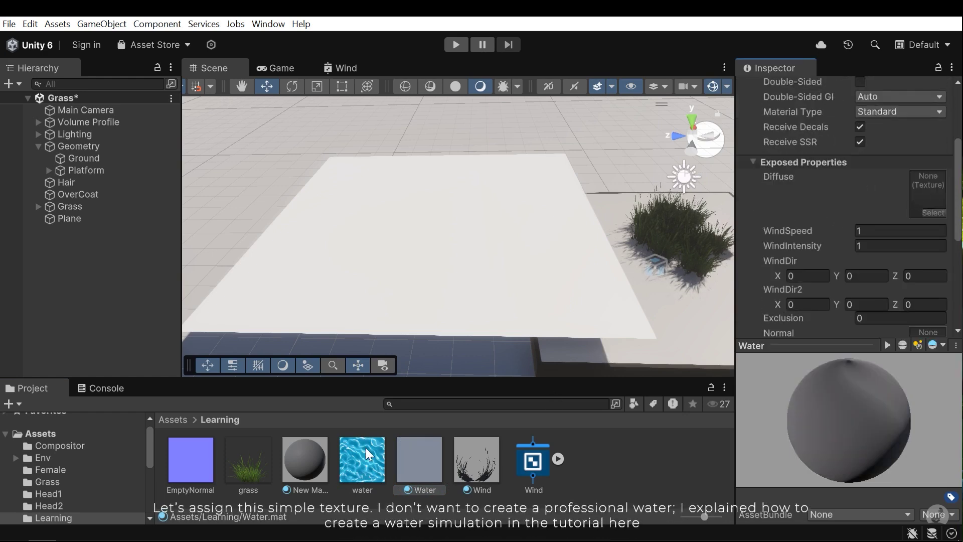
left_click_drag(923, 182, 923, 183)
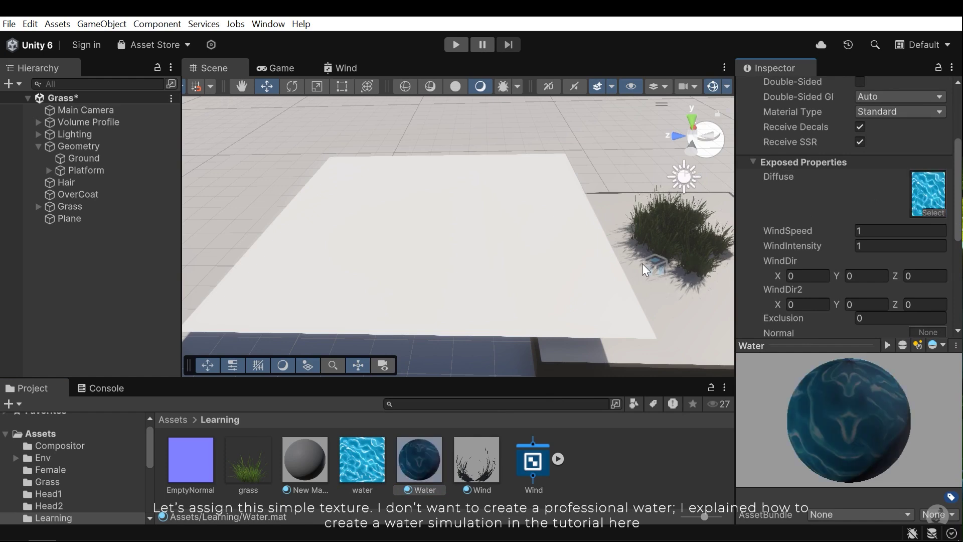
Step: Set the EmptyNormal texture's type to Normal map and apply the import settings
scroll(951, 212, "down", 5)
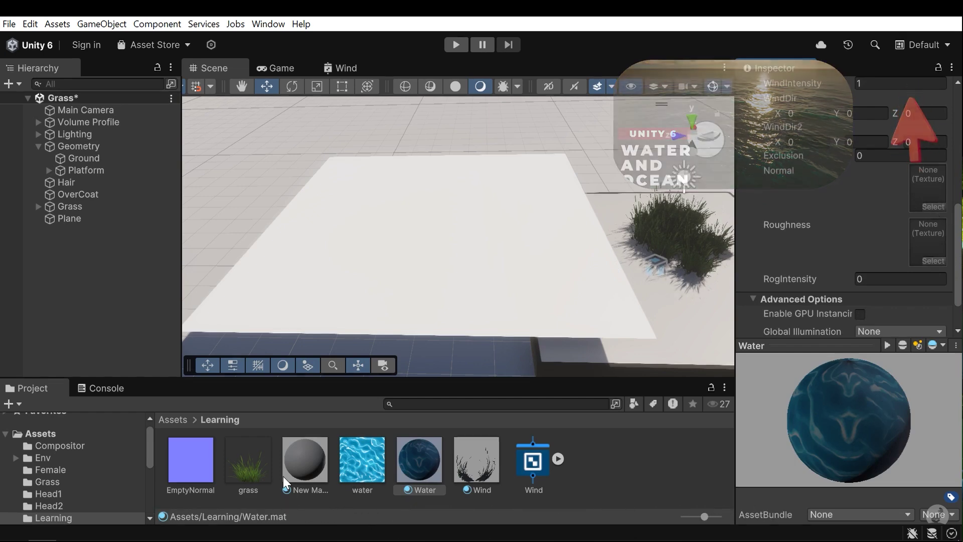
left_click(190, 466)
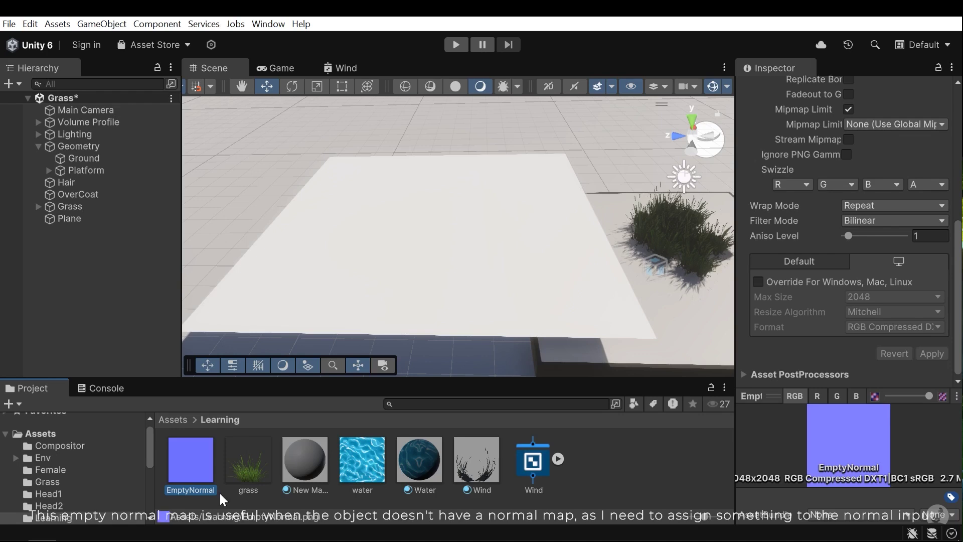
scroll(862, 136, "up", 8)
left_click(861, 137)
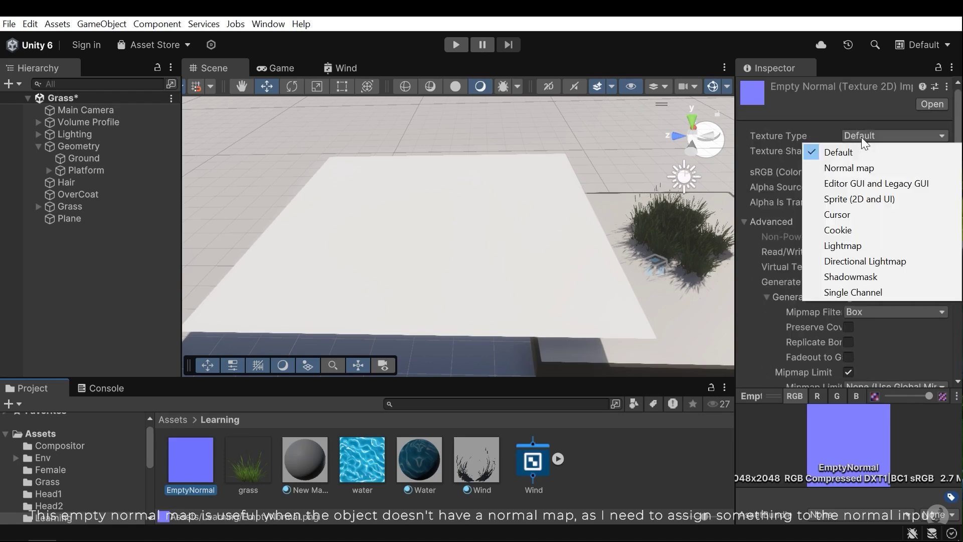
left_click(866, 172)
scroll(897, 256, "down", 10)
Step: Assign the EmptyNormal texture to the Normal input of the Water material
left_click(419, 461)
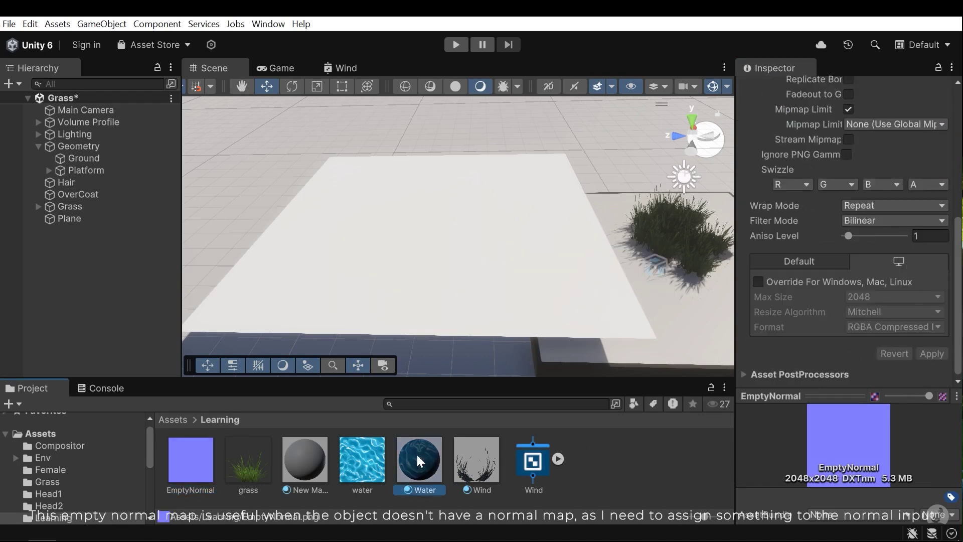
scroll(921, 264, "down", 1)
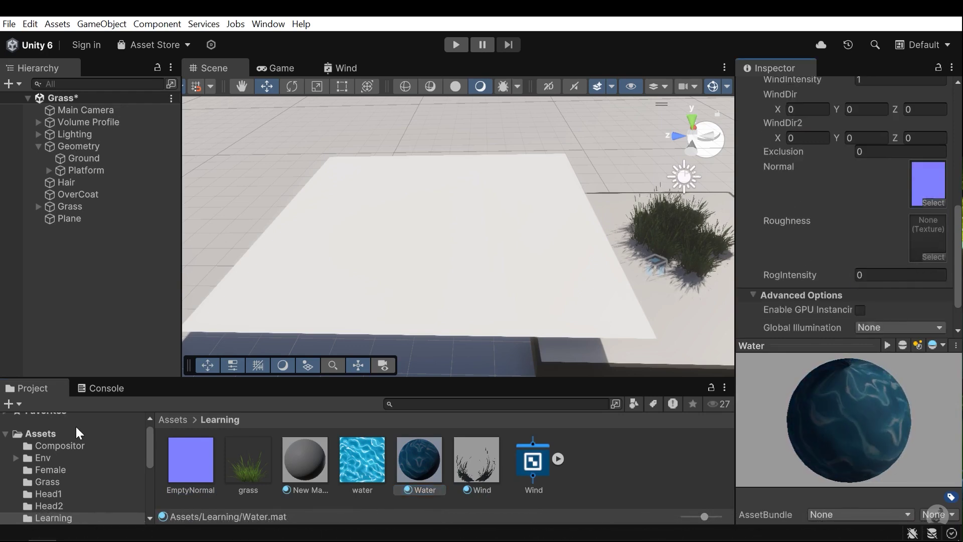
scroll(922, 266, "up", 4)
scroll(923, 266, "down", 4)
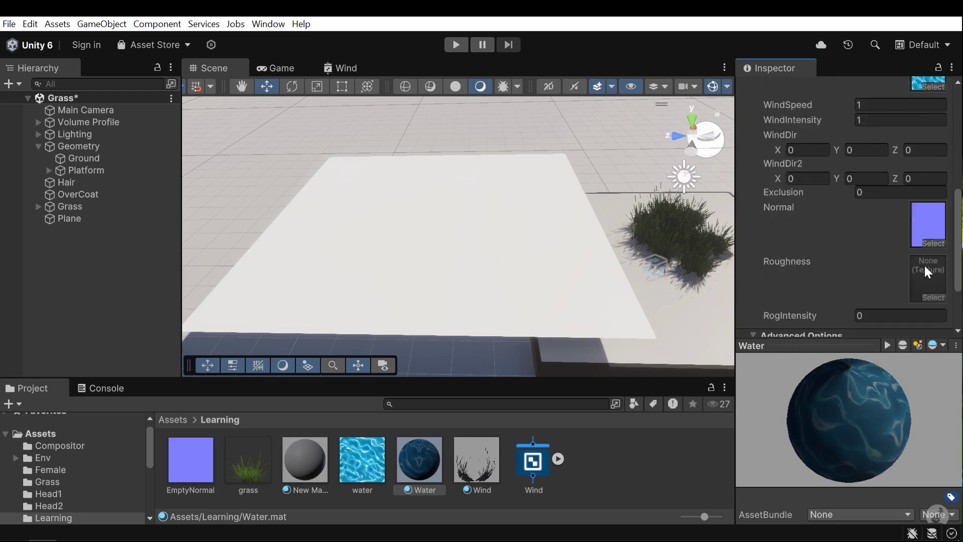
mouse_move(777, 272)
left_mouse_down()
mouse_move(810, 278)
mouse_move(794, 278)
left_mouse_up()
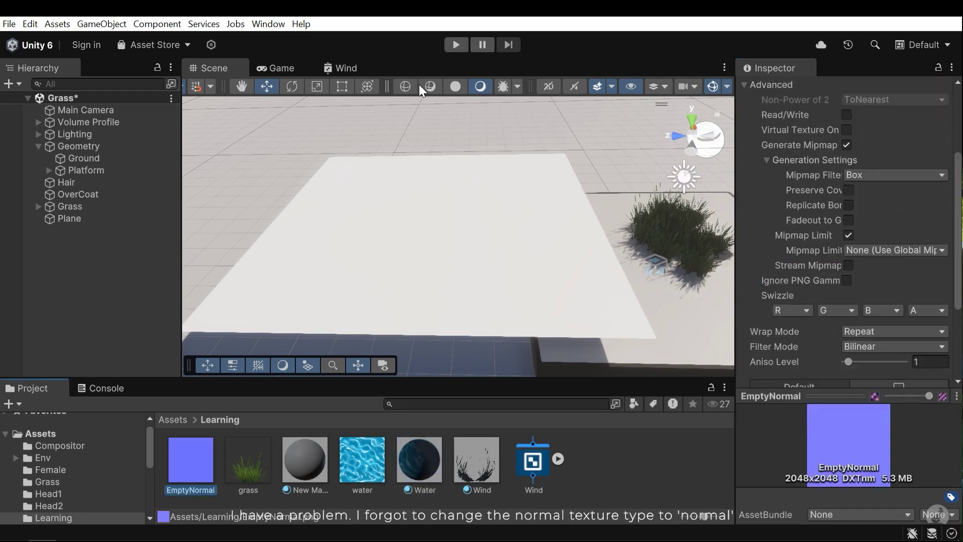
Step: In the Wind graph, set the Normal map's Sample Texture 2D node type to Normal and save the graph
left_click(341, 69)
scroll(533, 315, "up", 10)
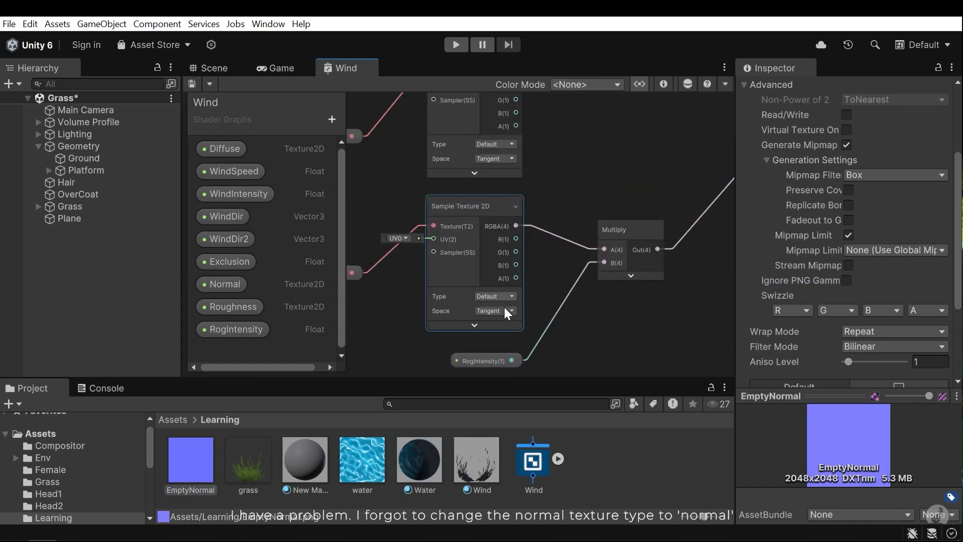
scroll(525, 302, "up", 2)
middle_click_drag(496, 159, 681, 288)
middle_click_drag(499, 283, 456, 292)
left_click(622, 296)
left_click(640, 323)
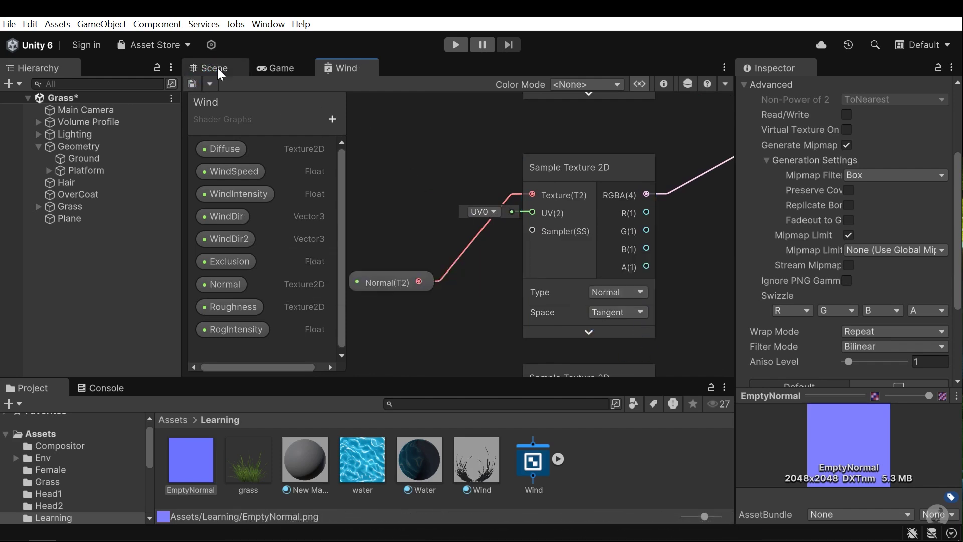
Step: Back in the scene, adjust the Water material's roughness intensity and apply the material to the plane
left_click(218, 69)
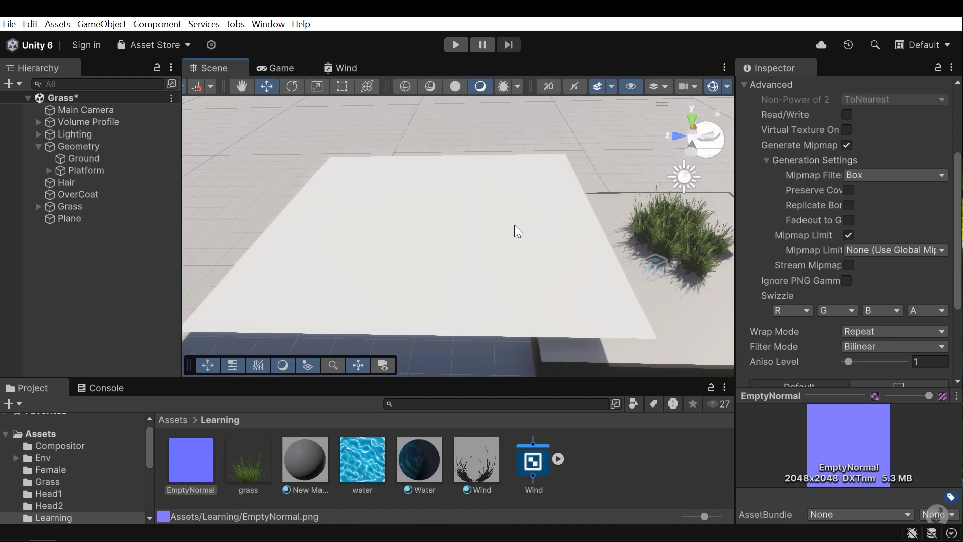
left_click(443, 471)
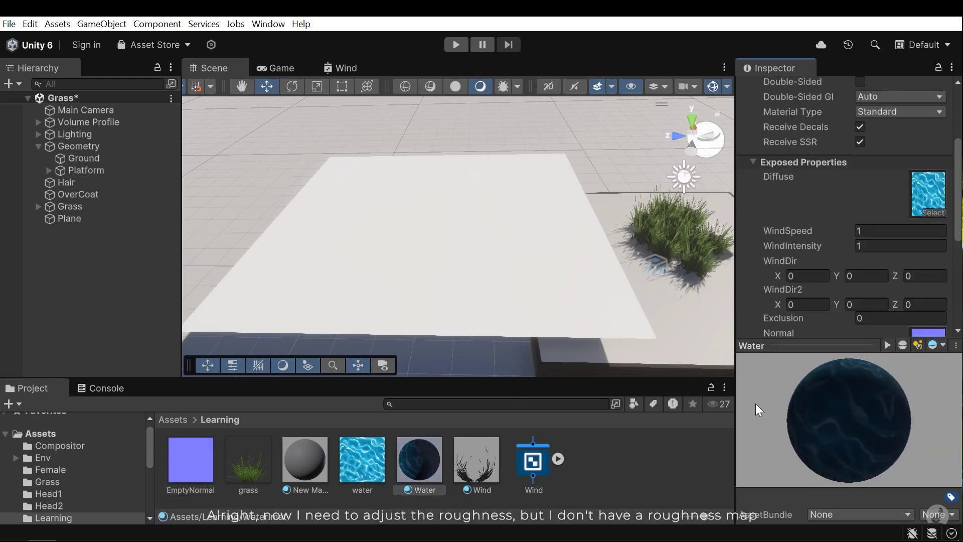
scroll(870, 300, "down", 3)
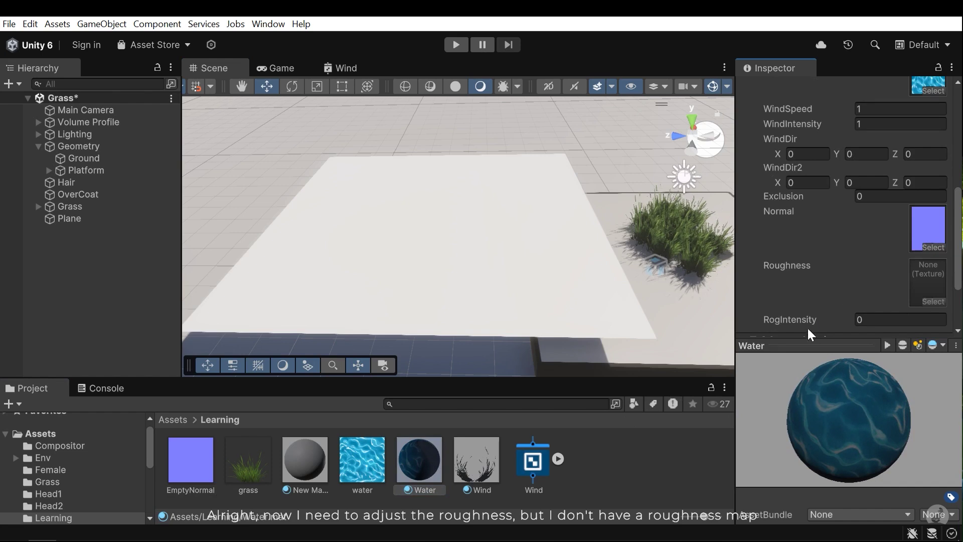
left_click_drag(479, 280, 516, 279)
scroll(861, 319, "down", 2)
left_click_drag(787, 239, 810, 245)
mouse_move(639, 278)
left_mouse_down("alt")
mouse_move(775, 297)
mouse_move(630, 279)
mouse_move(851, 243)
mouse_move(799, 237)
mouse_move(814, 247)
mouse_move(802, 246)
left_mouse_up("alt")
mouse_move(494, 230)
left_mouse_down("alt")
mouse_move(654, 252)
mouse_move(618, 254)
mouse_move(510, 224)
left_mouse_up("alt")
Step: Set the Water material's WindDir to 1, 1, 1
scroll(874, 257, "up", 5)
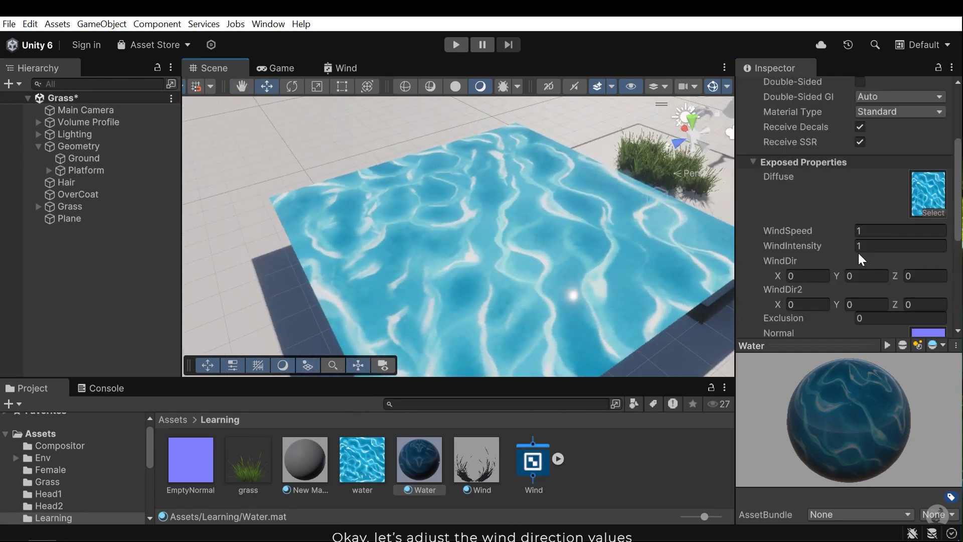
scroll(858, 253, "down", 2)
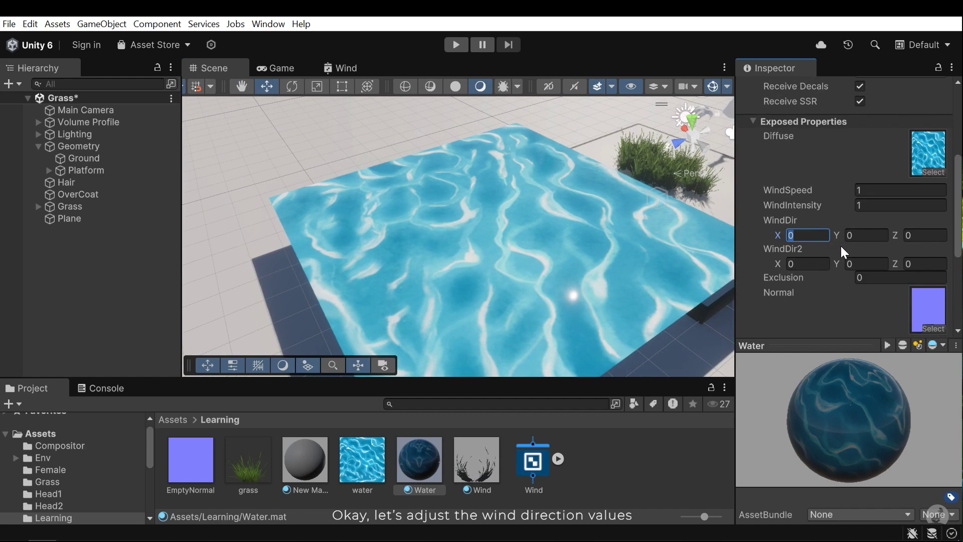
type("1")
key("Tab")
type("1")
key("Tab")
type("1")
Step: Set the Water material's WindDir2 to -1, -1, -1
left_click(817, 261)
type("-1")
key("Tab")
type("-1")
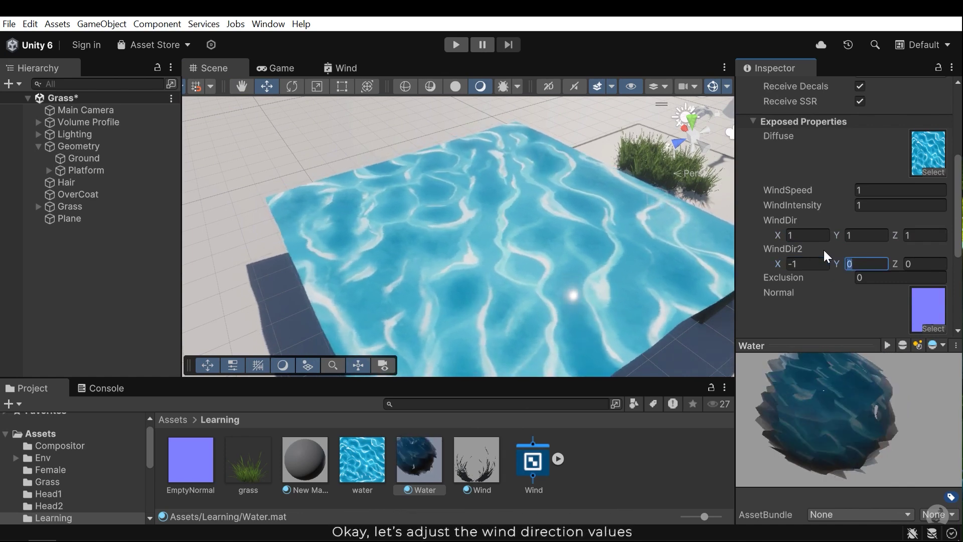
key("Tab")
type("-1")
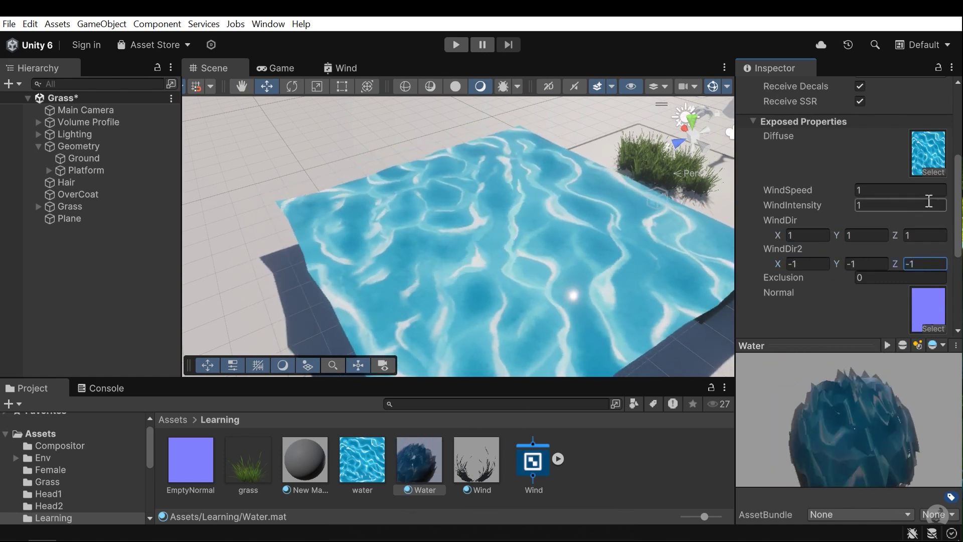
Step: Set the Water material's WindSpeed to 0.01 and WindIntensity to 1.5
left_click(922, 189)
key("BackSpace")
type(".01")
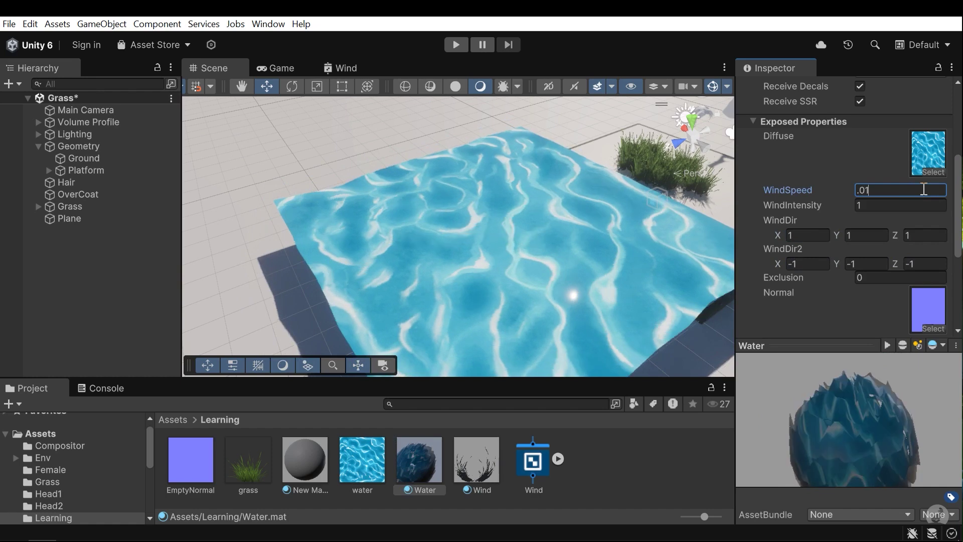
left_click(877, 205)
type("2")
key("BackSpace")
type("1.5")
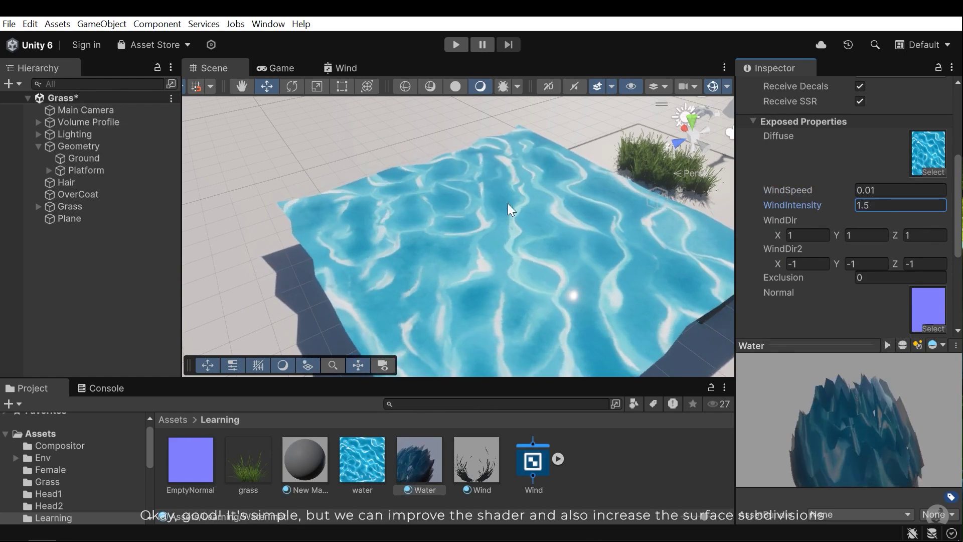
Step: Examine the moving water surface from other angles and bring the hair model beside the grass into view
left_click_drag(509, 202, 437, 123, "alt")
right_click_drag(437, 122, 365, 166)
middle_click_drag(365, 167, 205, 307)
scroll(366, 216, "up", 2)
middle_click_drag(376, 216, 438, 148)
scroll(442, 152, "up", 6)
right_click_drag(417, 231, 452, 198)
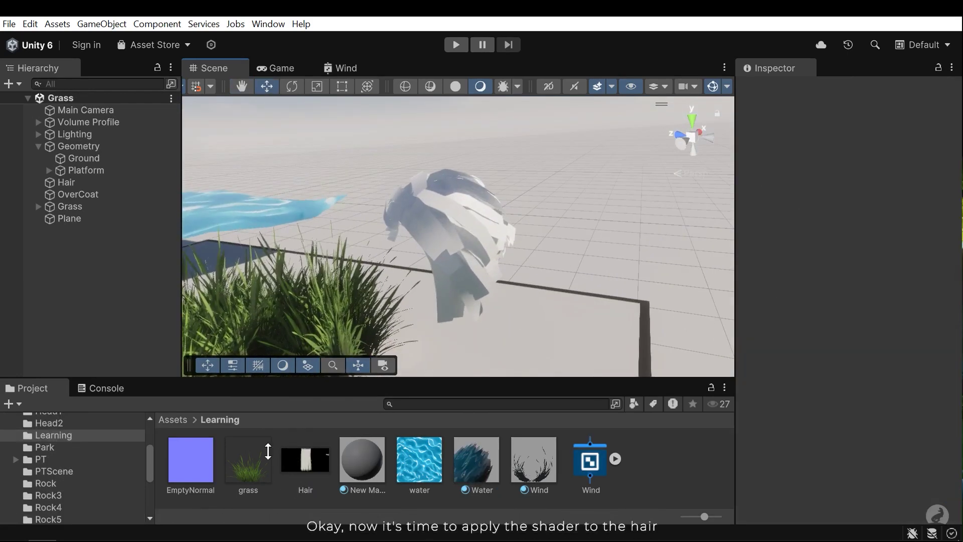
Step: Inspect the Hair texture from the Learning folder in an enlarged preview
scroll(95, 458, "up", 3)
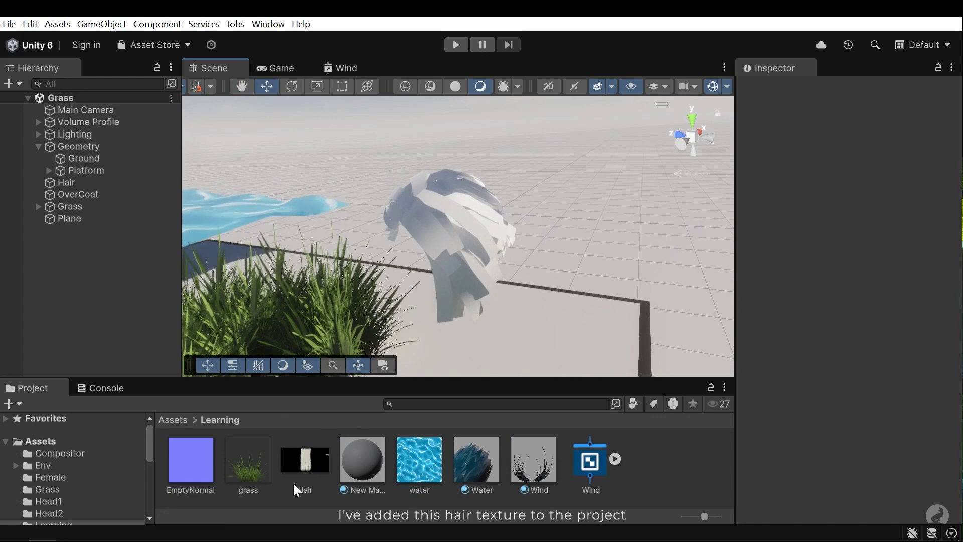
left_click(303, 470)
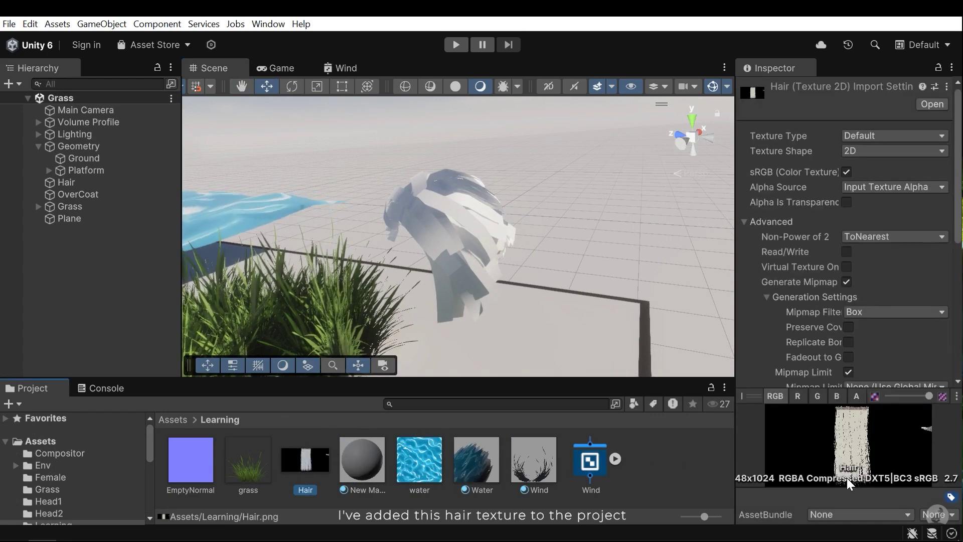
left_click_drag(774, 398, 765, 372)
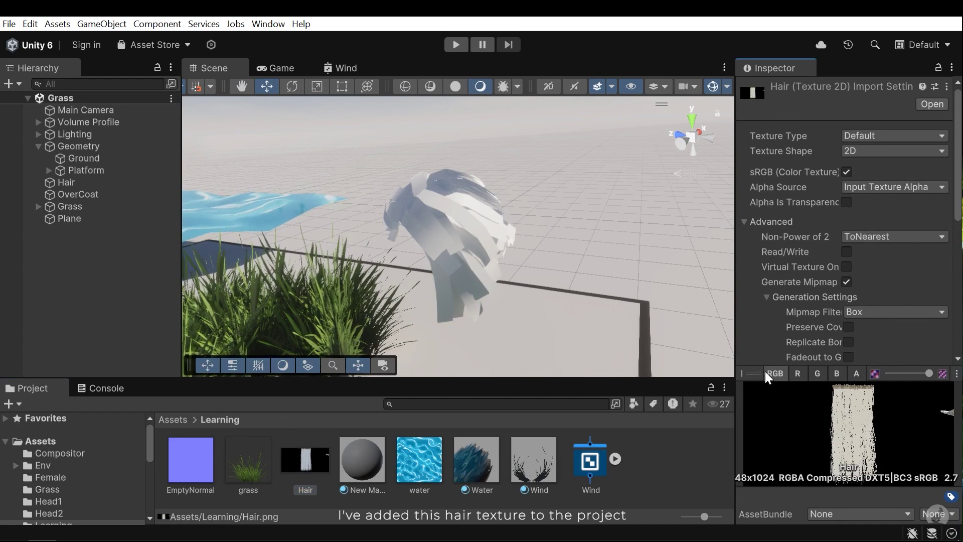
left_click(641, 476)
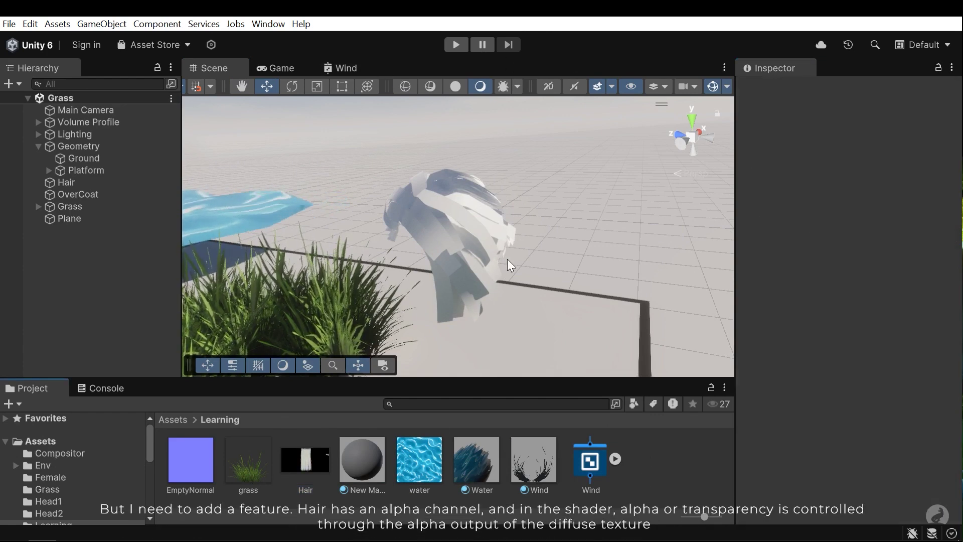
Step: Examine the Wind graph's Fragment outputs and the texture channel feeding Alpha, and return to the scene
scroll(503, 263, "up", 2)
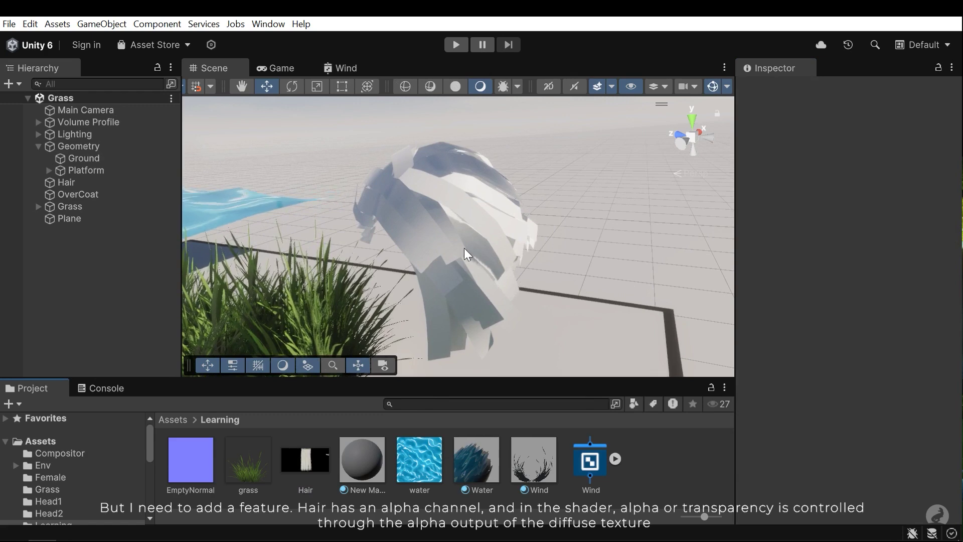
left_click(353, 68)
scroll(569, 329, "down", 4)
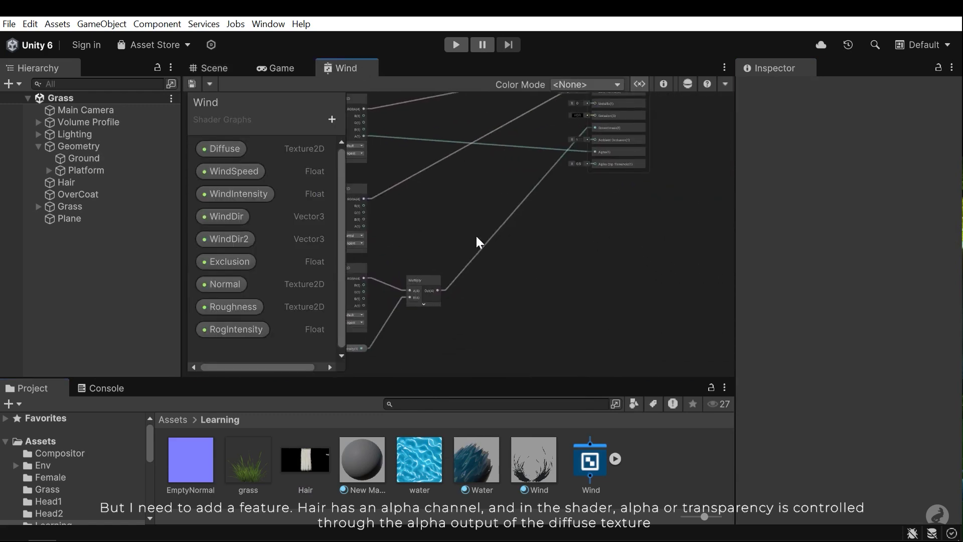
scroll(604, 311, "up", 6)
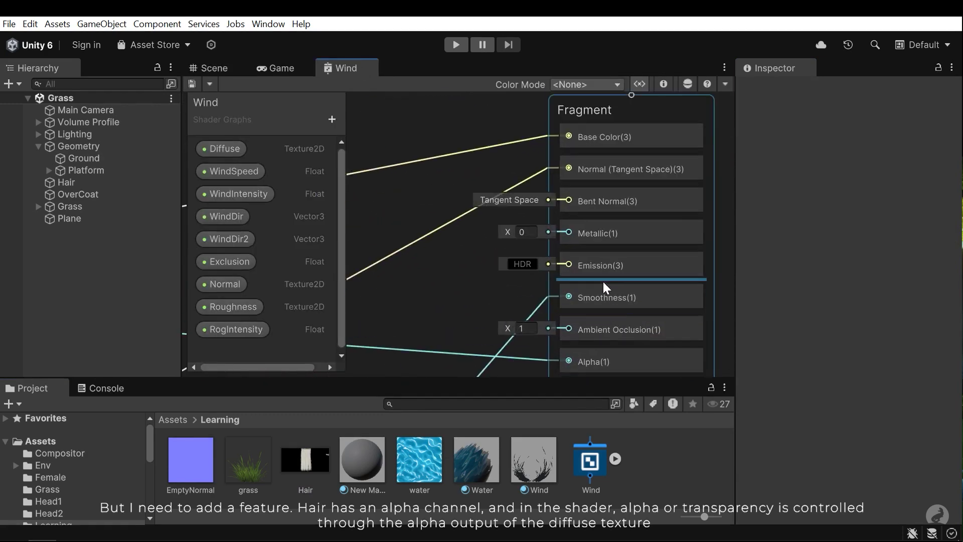
scroll(577, 300, "down", 4)
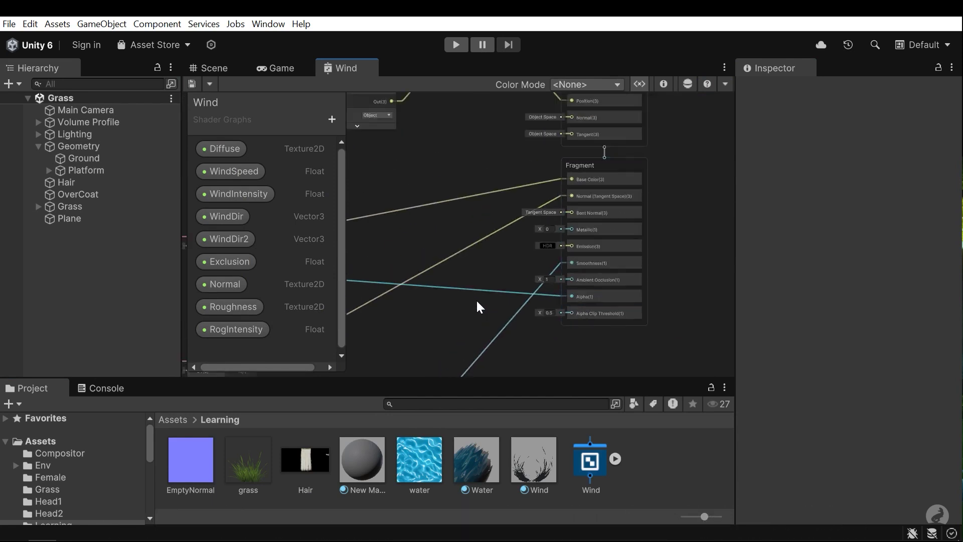
middle_click_drag(480, 301, 600, 285)
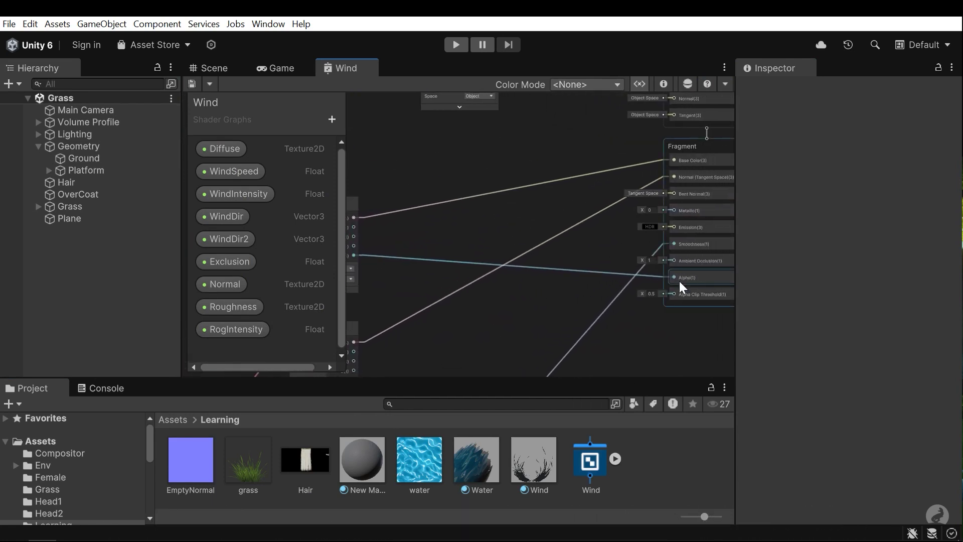
left_click(189, 68)
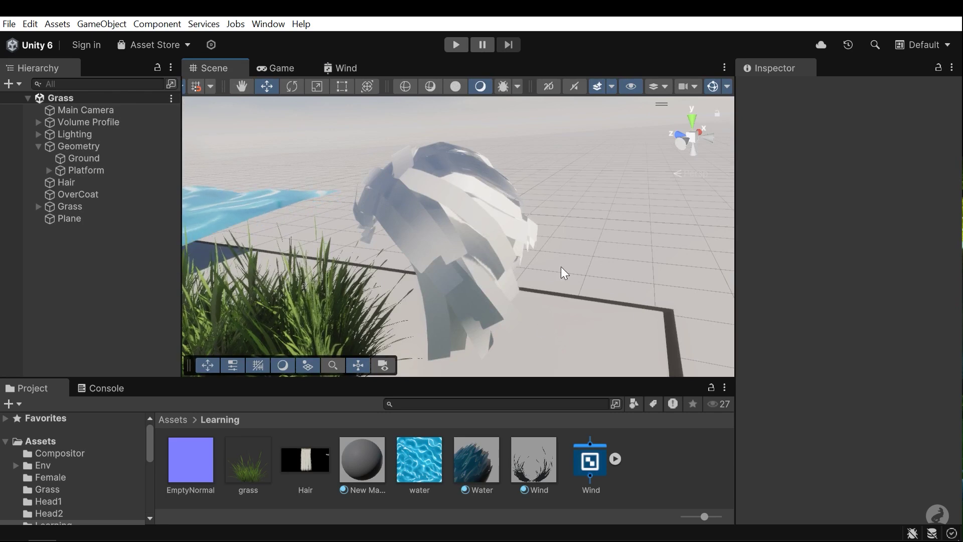
Step: Create a new material named Hair in the Learning folder
right_click(679, 478)
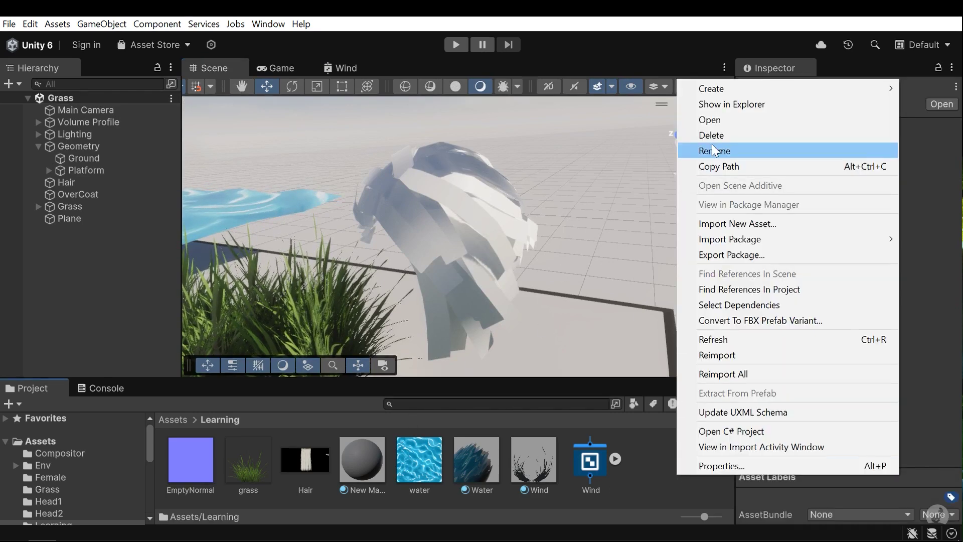
mouse_move(720, 85)
left_click(594, 104)
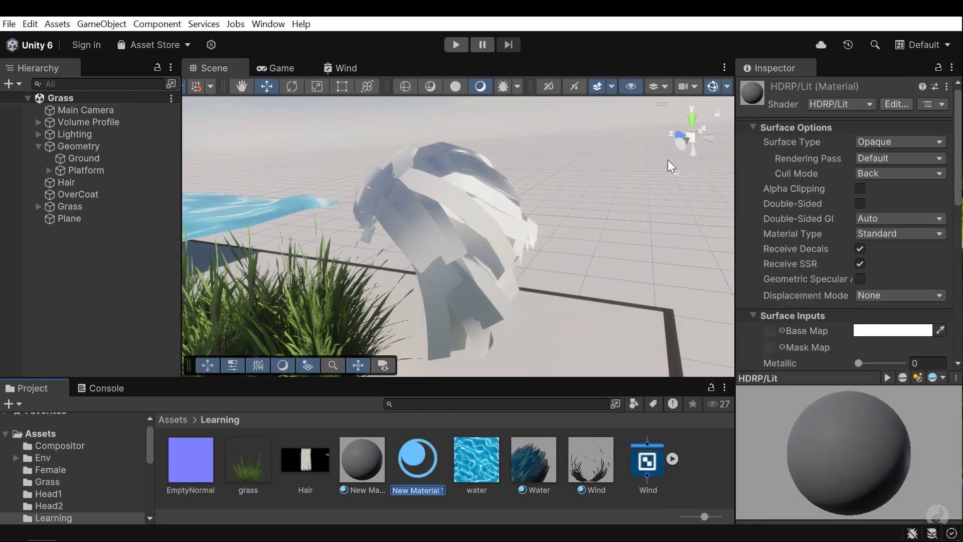
type("Hair")
key("Return")
Step: Assign the Wind shader graph to the Hair material
left_click(854, 104)
type("w")
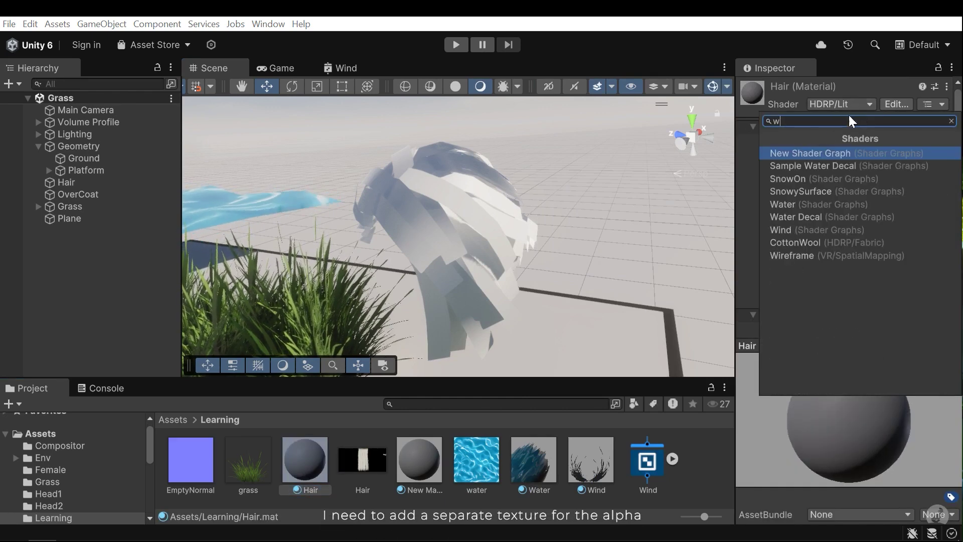
type("in")
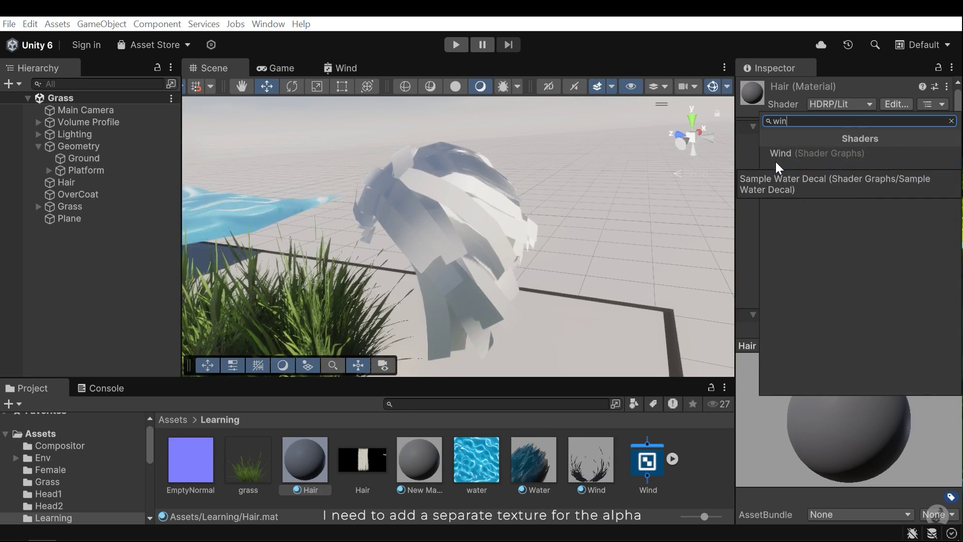
left_click(786, 155)
Step: Use the Hair texture as the Hair material's Diffuse map and enable Alpha Clipping
scroll(857, 231, "down", 4)
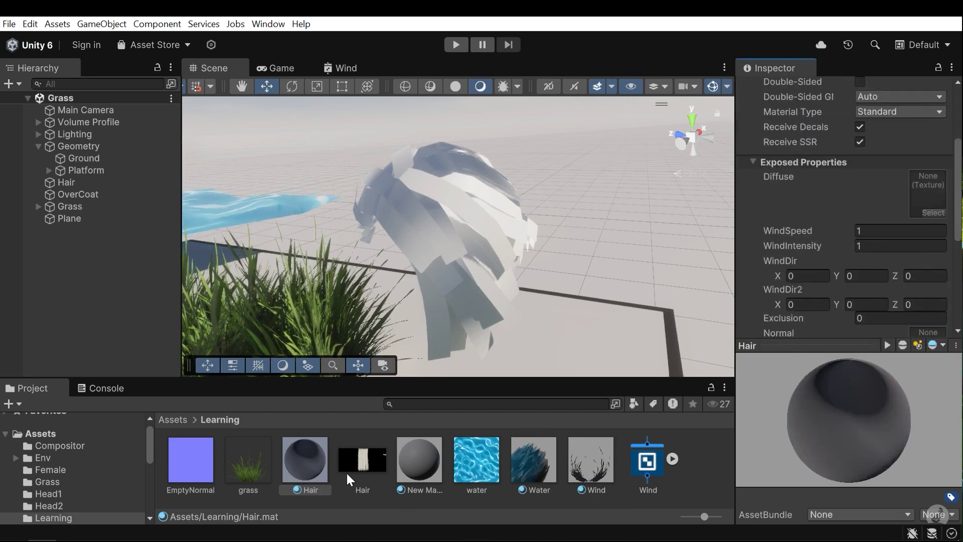
left_click_drag(349, 472, 928, 113)
scroll(858, 195, "up", 2)
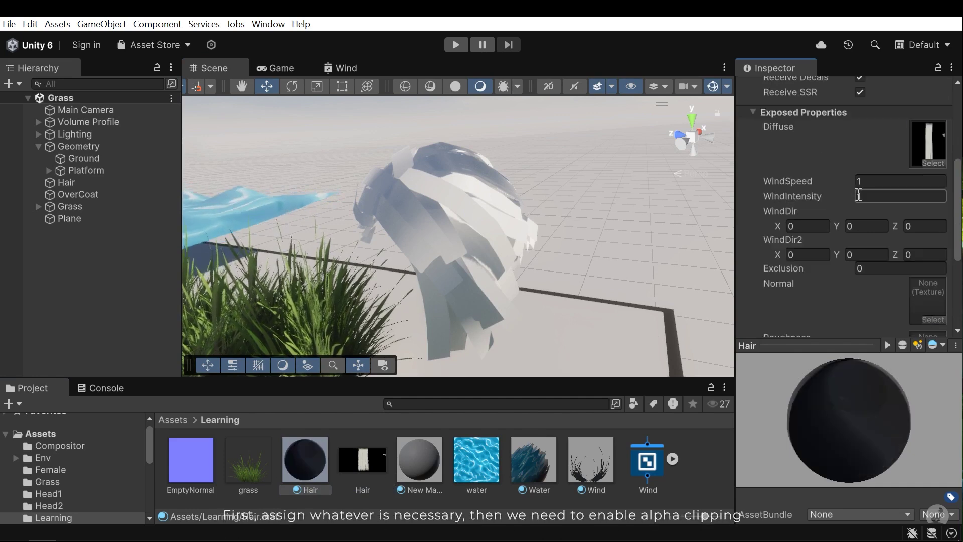
scroll(902, 205, "up", 3)
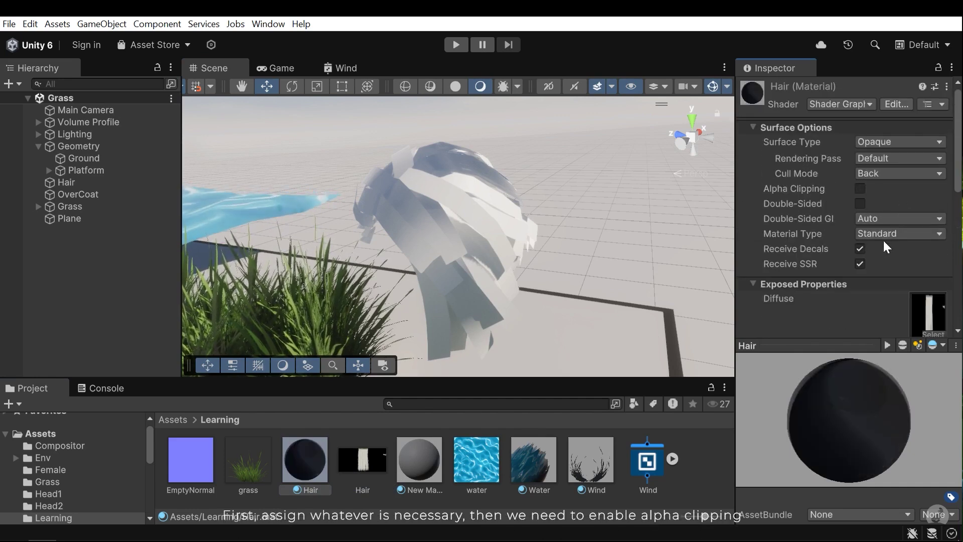
left_click(860, 189)
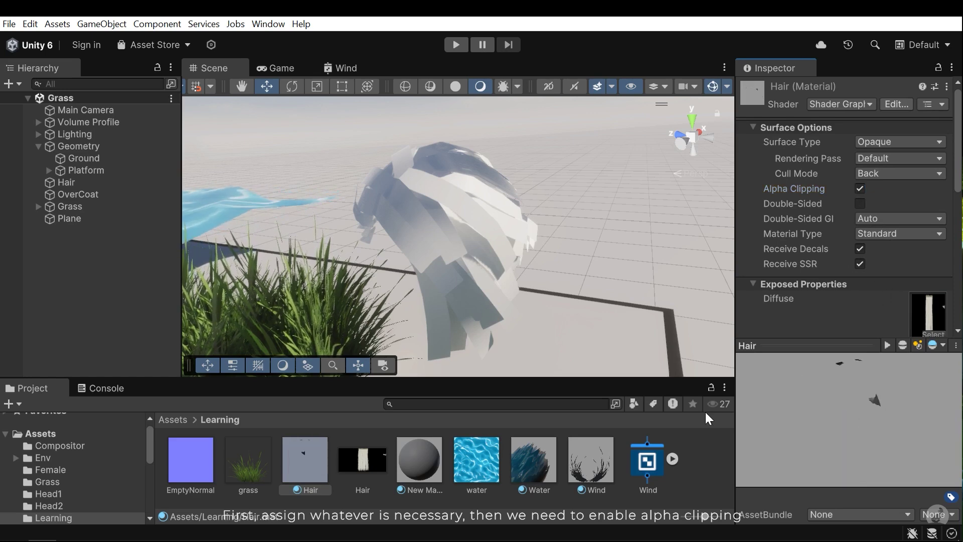
Step: Assign the EmptyNormal texture to the Hair material's Normal slot
scroll(905, 222, "down", 5)
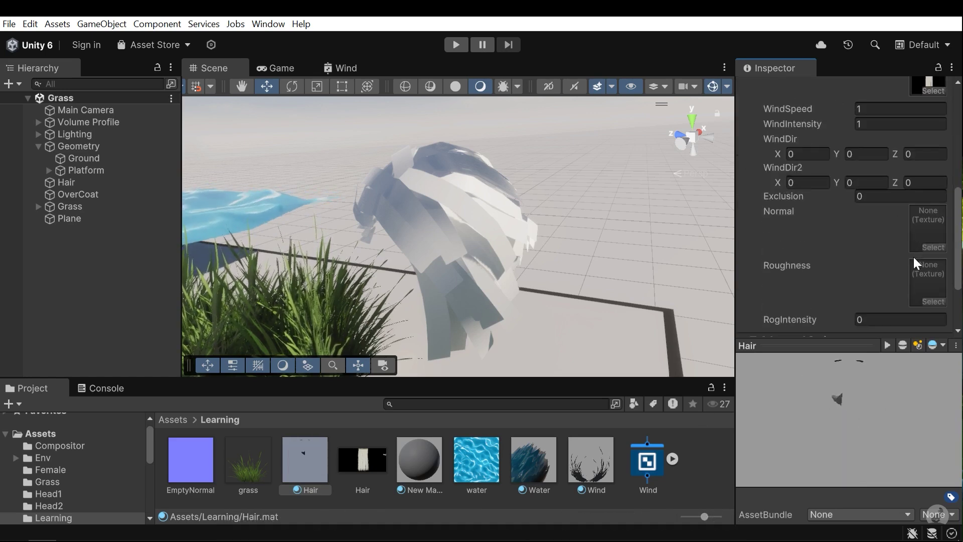
scroll(912, 258, "up", 3)
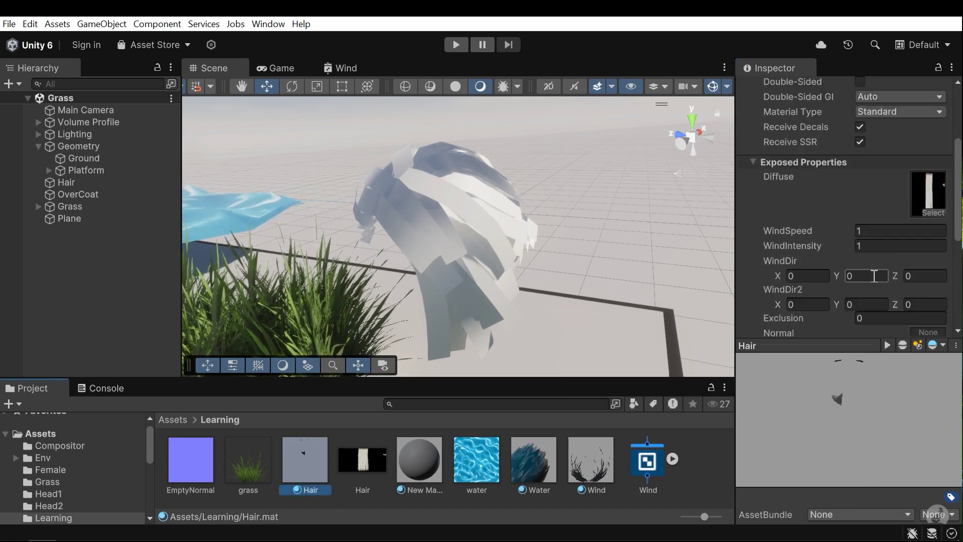
scroll(902, 278, "down", 4)
left_click_drag(190, 459, 927, 200)
Step: Inspect the Hair texture's import settings and preview, and return to the Hair material's properties
left_click(366, 464)
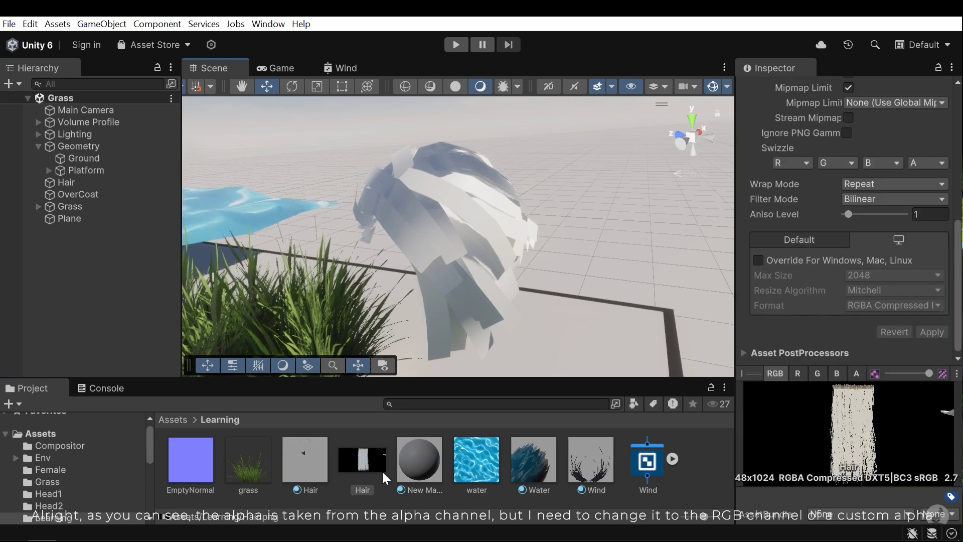
left_click(304, 466)
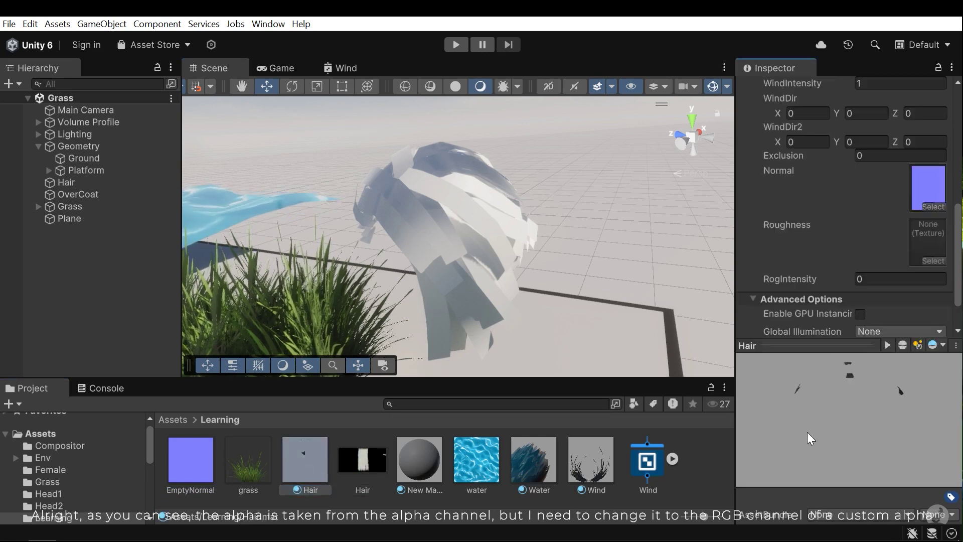
left_click_drag(300, 459, 367, 58)
Step: Add a Texture 2D property named Alpha to the Wind shader graph
left_click(355, 67)
scroll(483, 275, "down", 2)
middle_click_drag(484, 276, 559, 309)
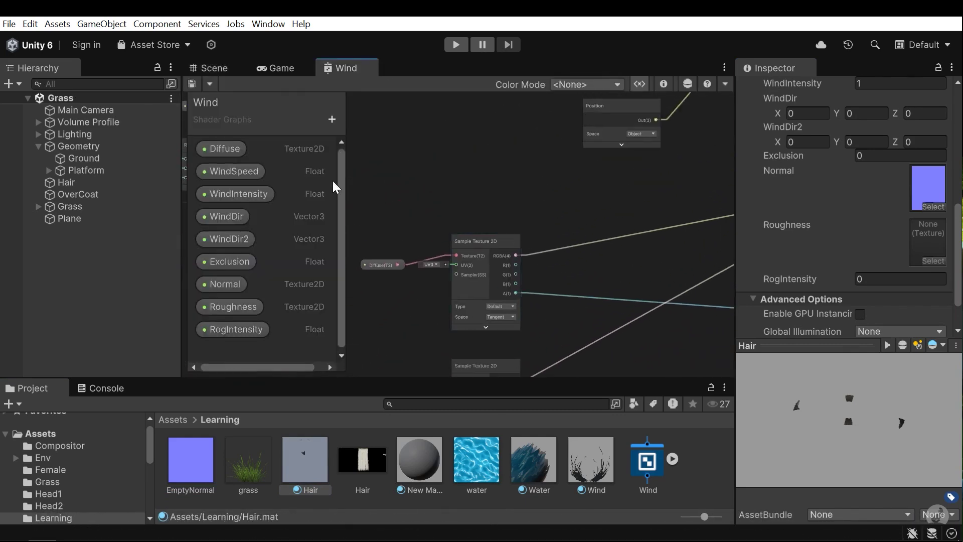
left_click(330, 119)
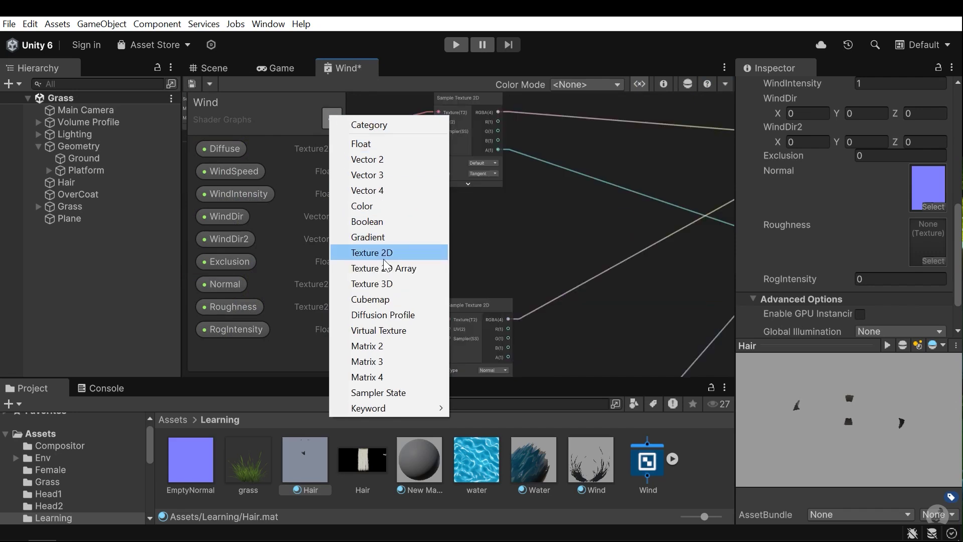
left_click(369, 249)
type("Alpha")
key("Return")
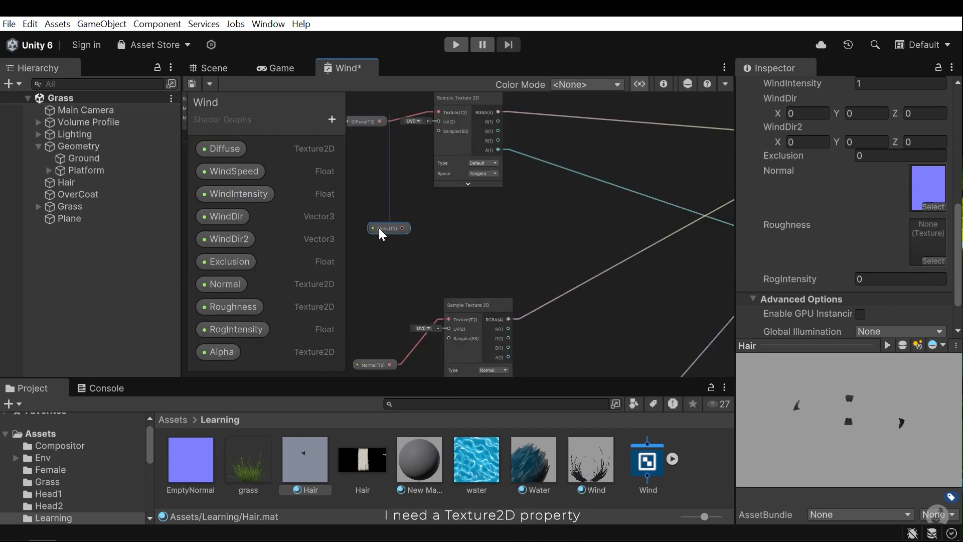
Step: Place the Alpha property below the Diffuse node and feed it into its own Sample Texture 2D node
left_click_drag(357, 245, 406, 222)
left_click(419, 272)
left_click(431, 287)
left_click(471, 326)
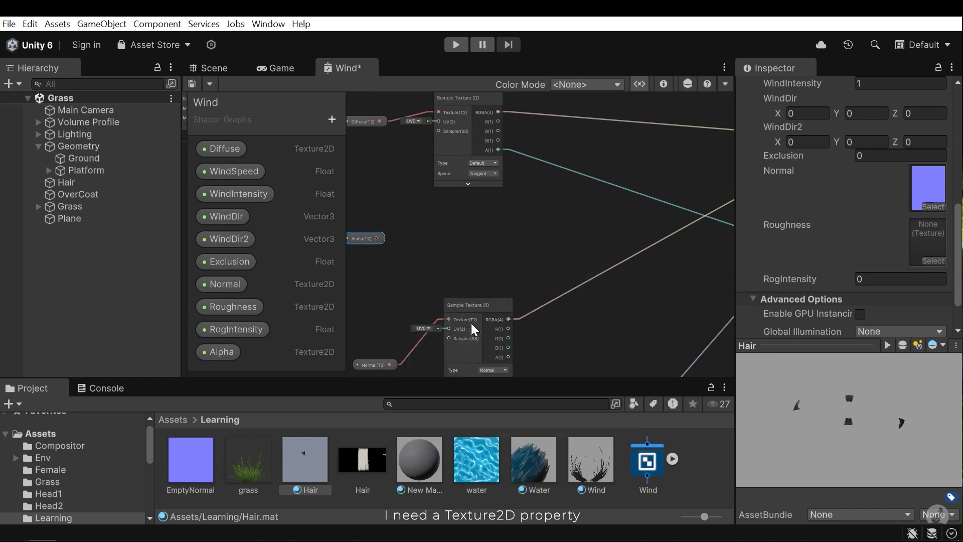
left_click(439, 326)
left_click_drag(441, 241, 474, 202)
Step: Connect the alpha texture sampler's RGBA output to the Fragment's Alpha input, replacing the diffuse texture's alpha channel
middle_click_drag(575, 231, 458, 234)
left_click_drag(380, 215, 517, 261)
middle_click_drag(516, 260, 733, 271)
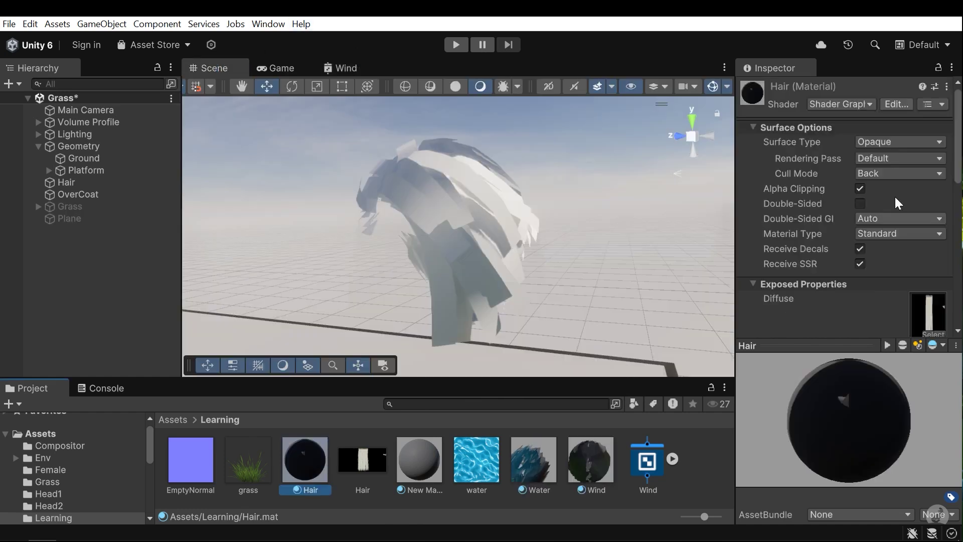
Step: Assign the Hair texture to the Hair material's Alpha slot and check the preview sphere from another angle
scroll(894, 197, "down", 10)
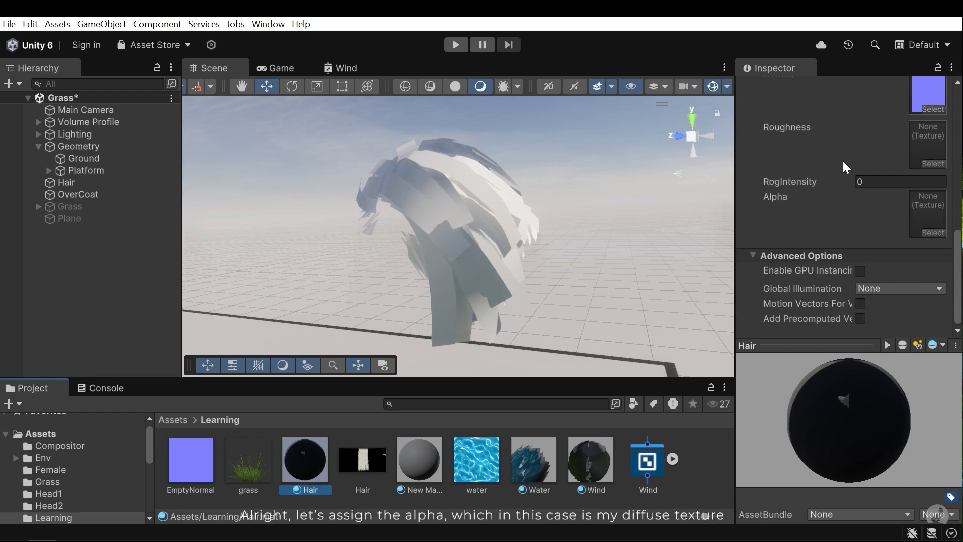
scroll(834, 168, "up", 3)
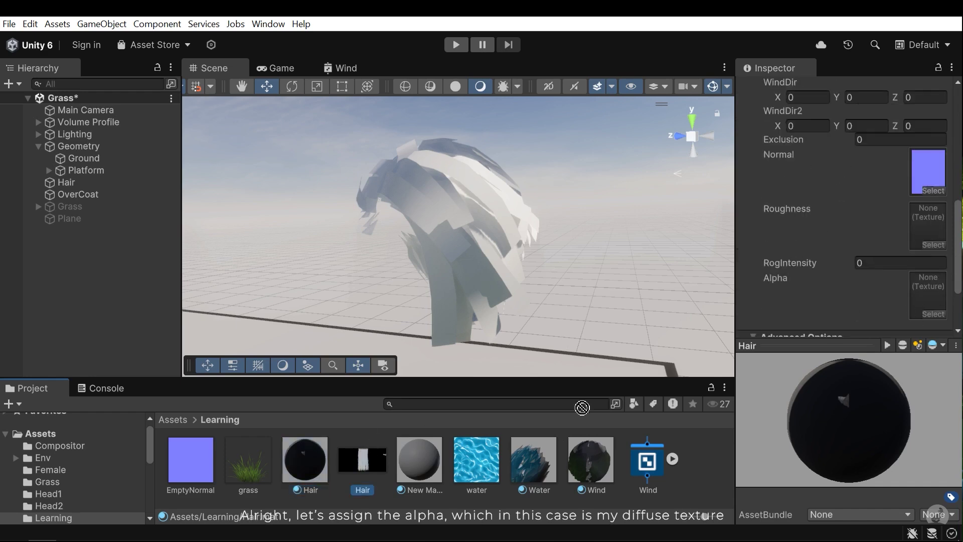
left_click_drag(666, 382, 926, 221)
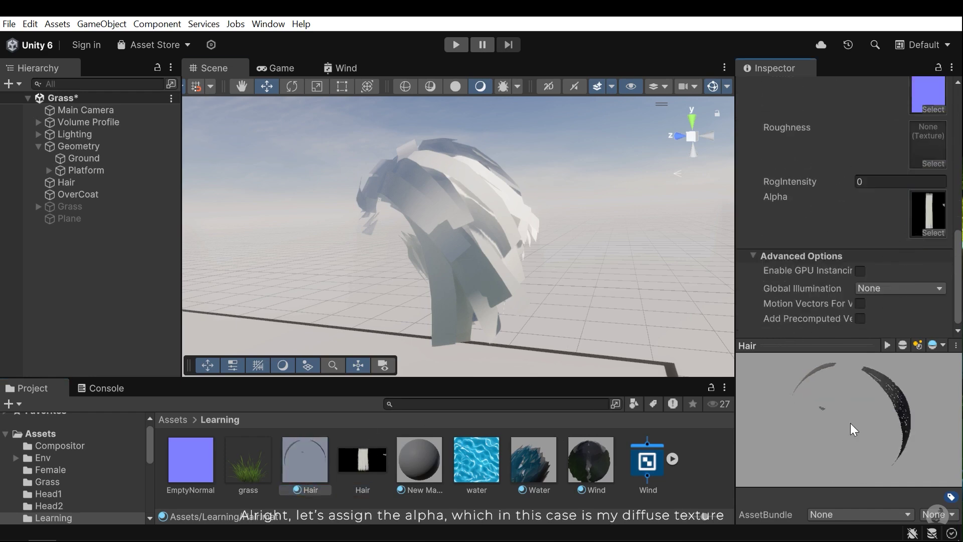
left_click_drag(844, 426, 759, 287)
Step: Add a Float property named AlphaIntensity to the Wind shader graph
left_click(364, 73)
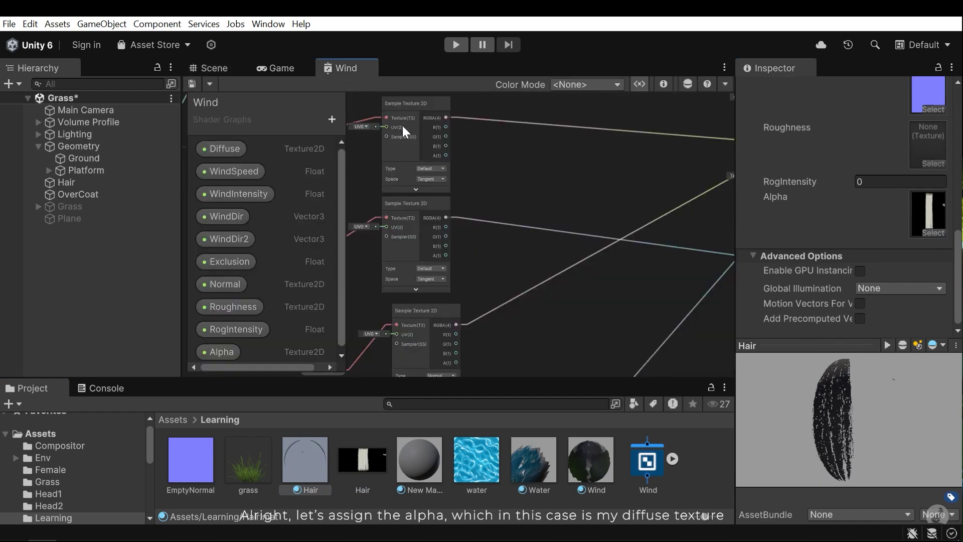
left_click(330, 119)
left_click(382, 150)
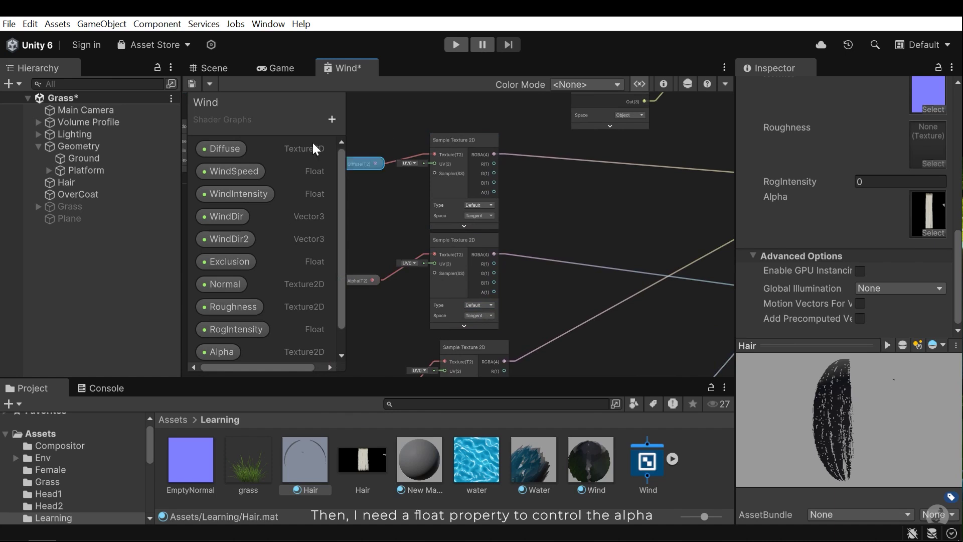
type("AlphaIntensity")
key("Return")
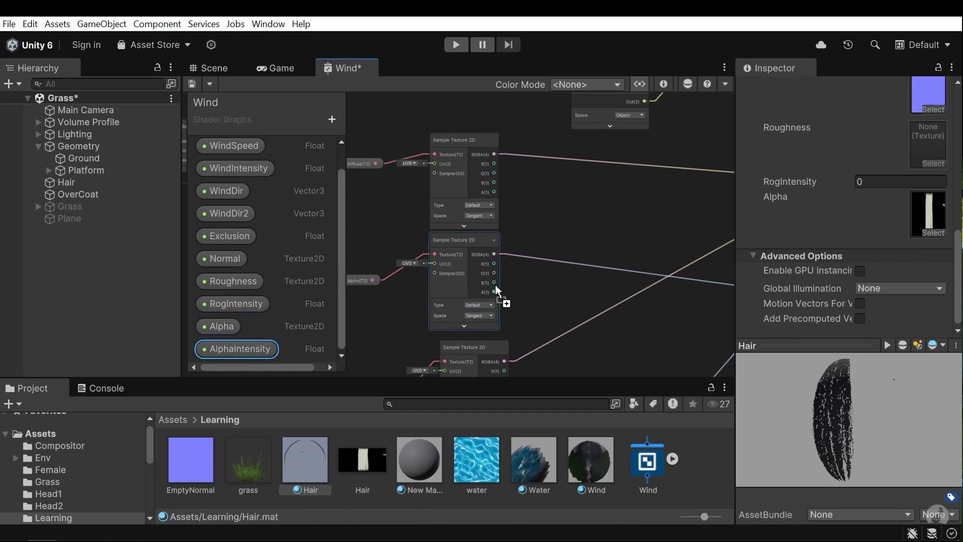
Step: Place the AlphaIntensity property in the graph directly below the alpha Sample Texture 2D node
middle_click_drag(523, 307, 535, 268)
middle_click_drag(532, 371, 558, 247)
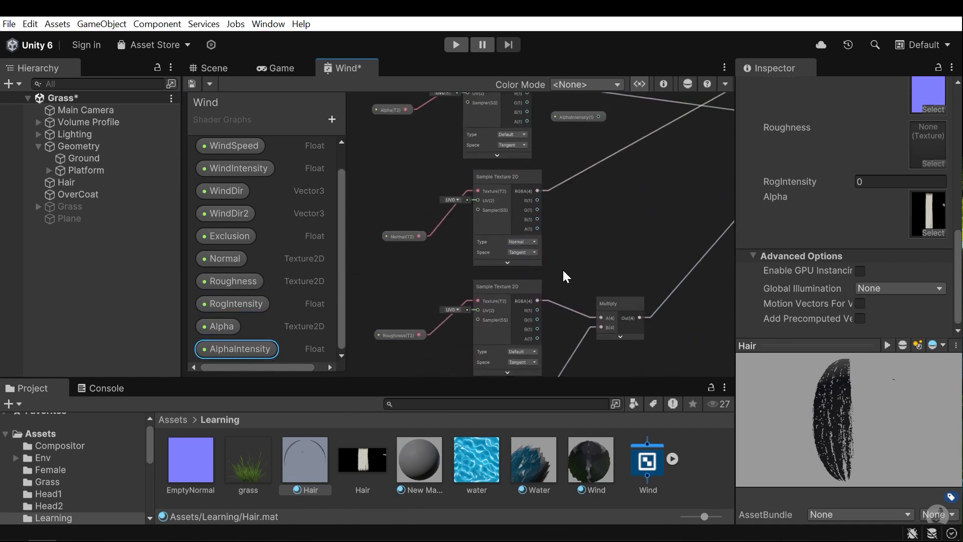
scroll(582, 296, "down", 3)
left_click_drag(537, 236, 542, 263)
scroll(578, 204, "up", 7)
left_click_drag(587, 197, 499, 292)
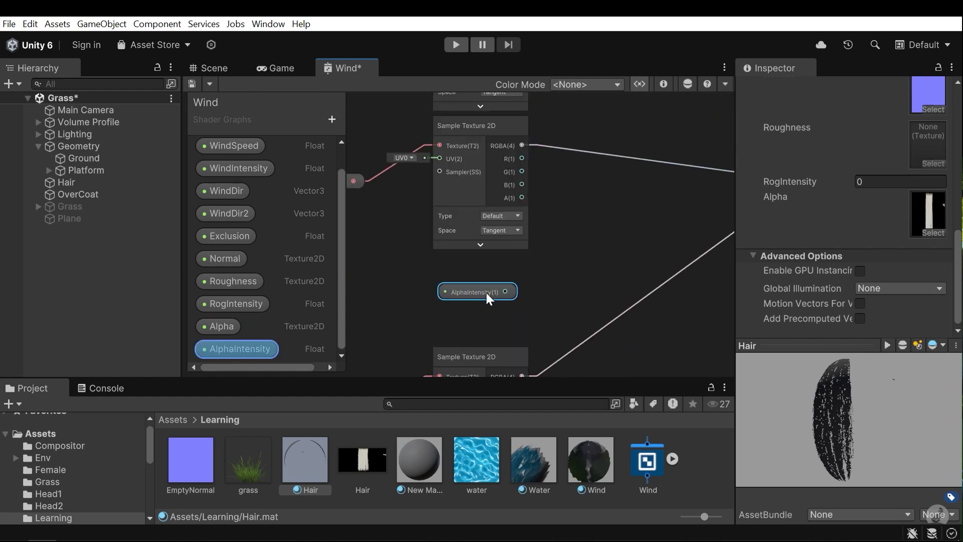
middle_click_drag(538, 270, 500, 303)
Step: Add a Multiply node and position it beside the alpha Sample Texture 2D node
left_click_drag(482, 327, 533, 231)
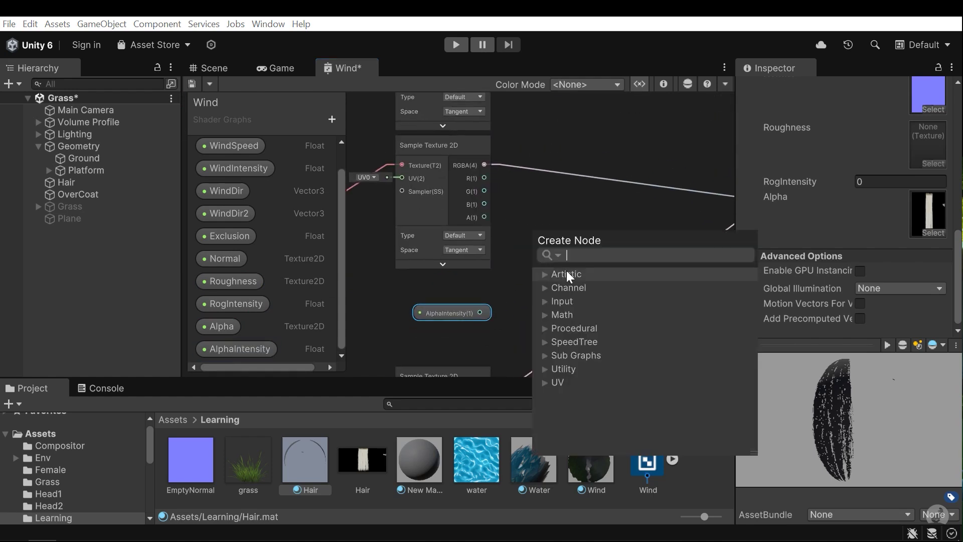
left_click(565, 204)
key("space")
type("mul")
key("Return")
left_click(605, 295)
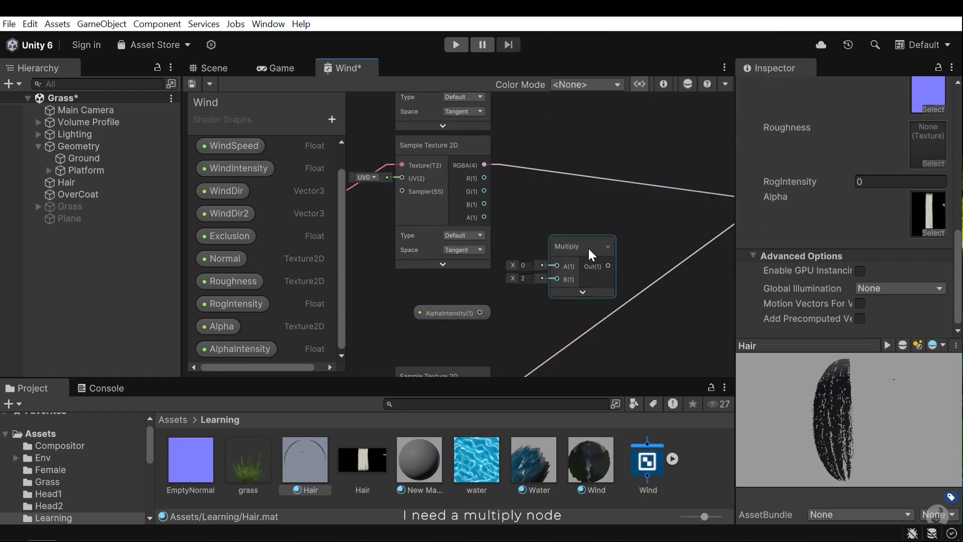
left_click_drag(577, 247, 589, 189)
Step: Connect the alpha sampler's RGBA output to Multiply's A input and AlphaIntensity to its B input
left_click_drag(480, 312, 568, 219)
left_click(538, 275)
left_click_drag(480, 303, 575, 209)
left_click_drag(483, 150, 580, 210)
Step: Connect the Multiply output to the Fragment's Alpha input
middle_click_drag(614, 223, 470, 263)
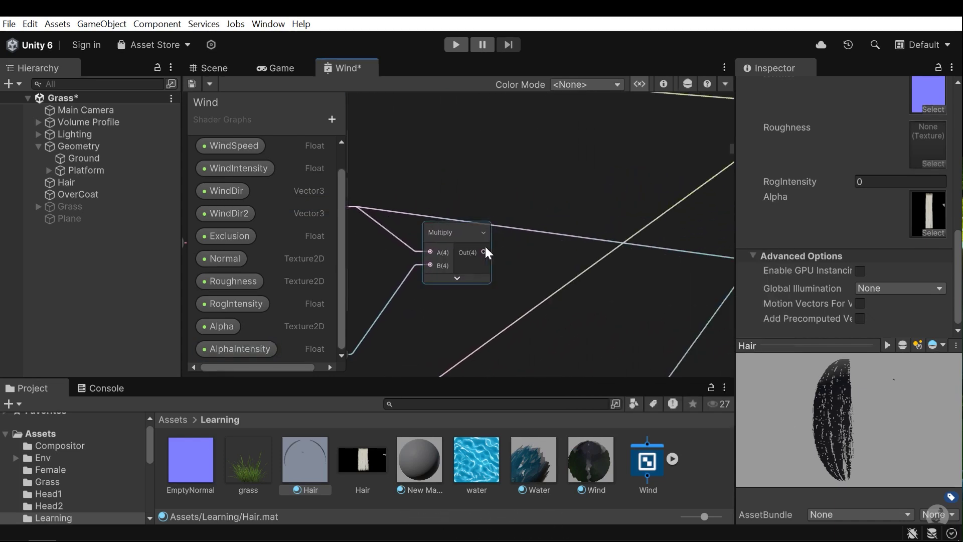
scroll(482, 255, "down", 5)
scroll(647, 288, "up", 3)
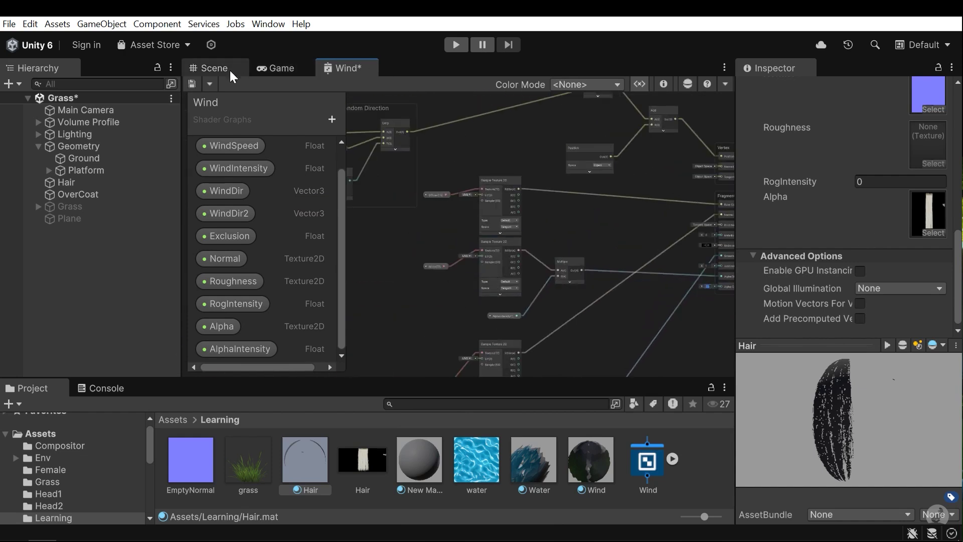
Step: Save the Wind shader graph and set the Hair material's AlphaIntensity to 0.92
left_click(198, 83)
left_click(214, 68)
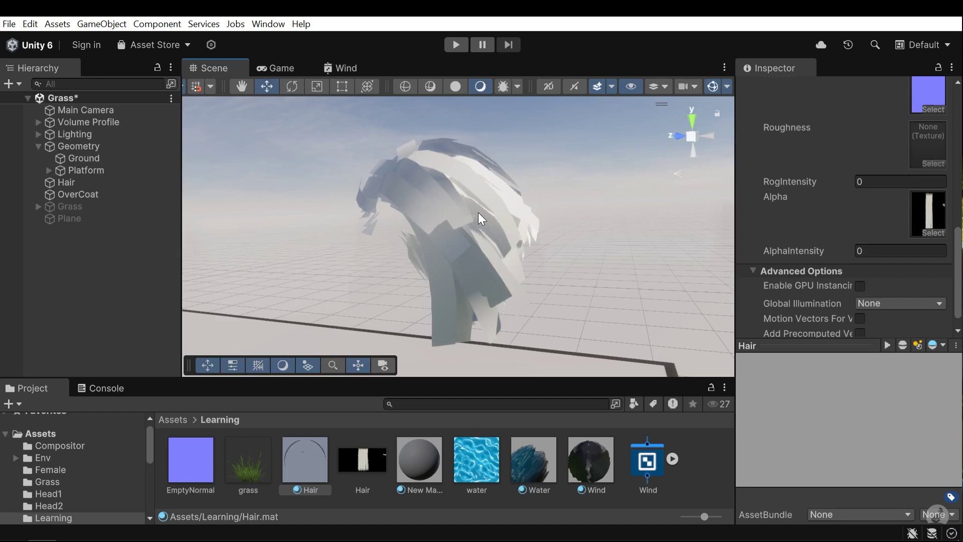
left_click(866, 251)
type("1.32")
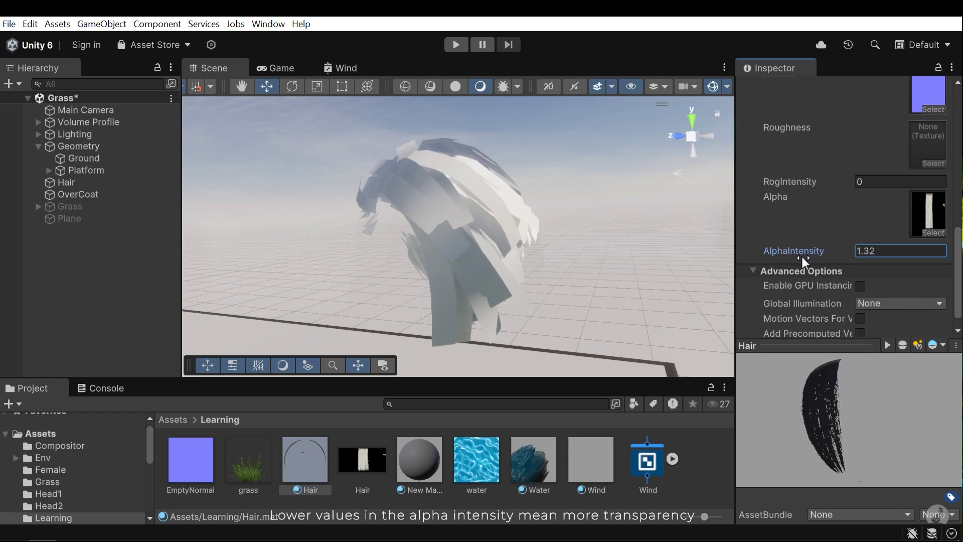
left_click_drag(801, 254, 814, 312)
Step: Apply the Hair material to the hair object in the scene and fine-tune its AlphaIntensity to 0.84
left_click_drag(311, 462, 454, 200)
right_click_drag(455, 206, 460, 189)
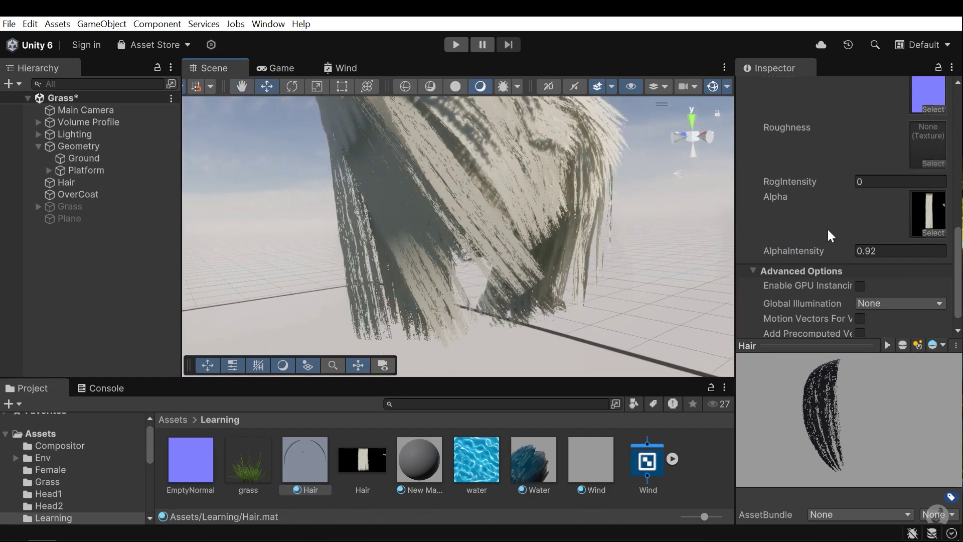
left_click_drag(794, 250, 795, 253)
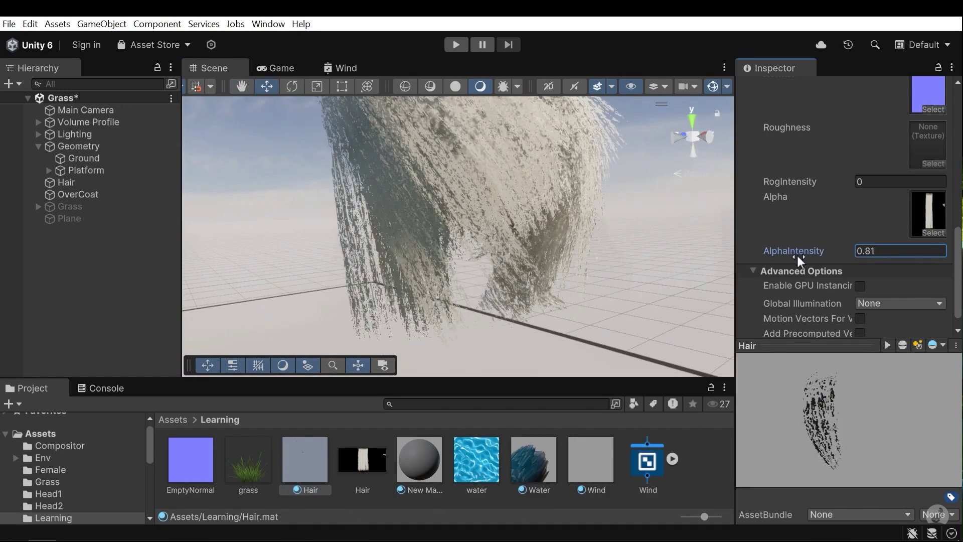
left_click_drag(798, 255, 795, 260)
type(".8")
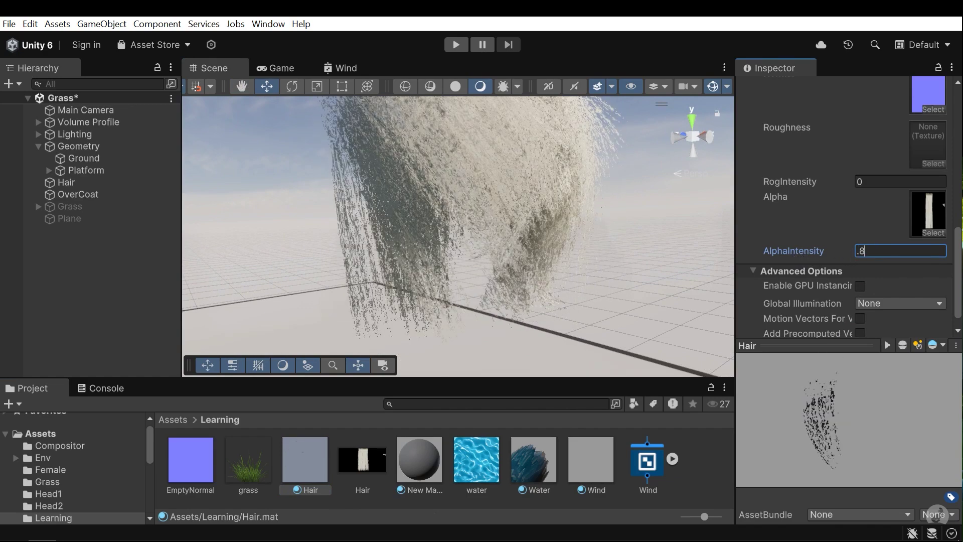
type(".9.83")
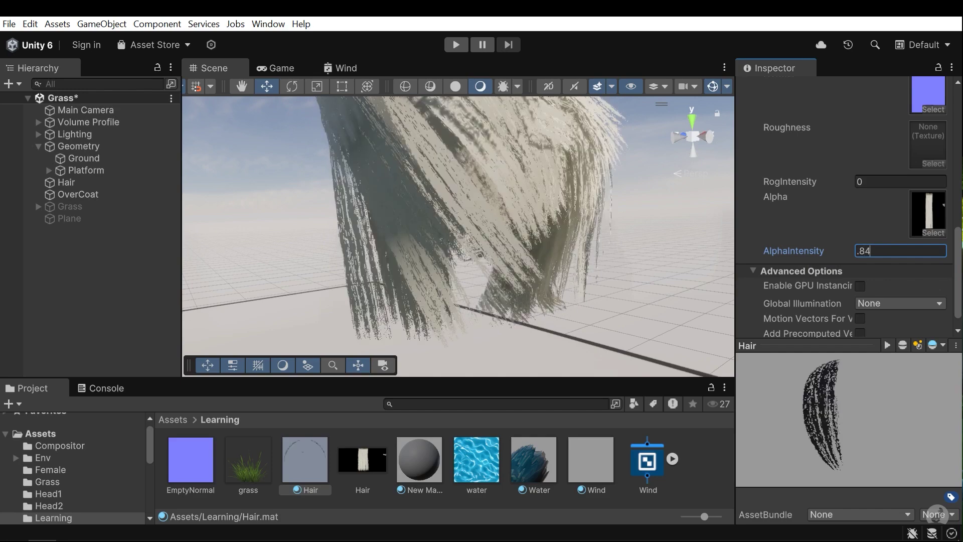
Step: Set the Hair material's WindSpeed to 0.01 and its WindDir to 0.05 on X, Y and Z
left_click_drag(623, 127, 633, 203, "alt")
scroll(522, 167, "down", 5)
scroll(866, 200, "up", 6)
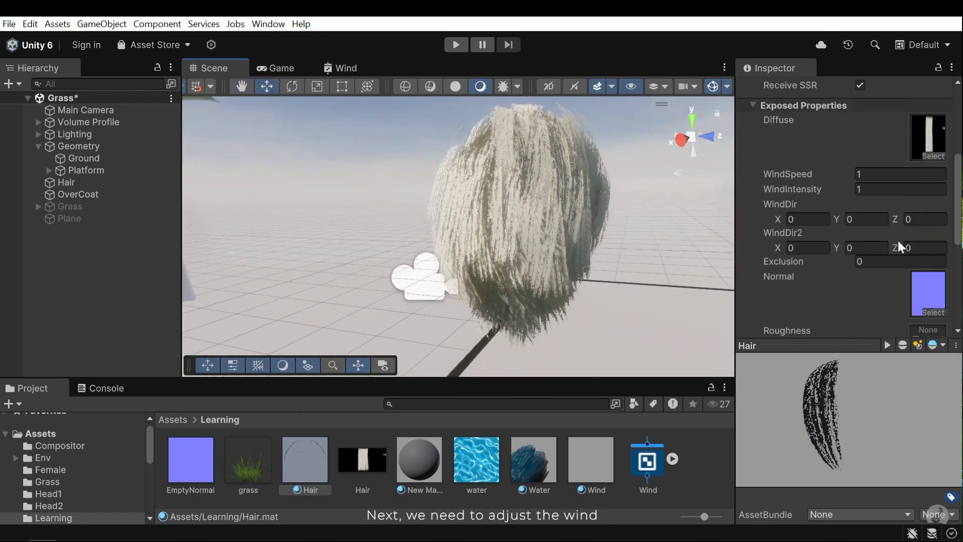
type(".1")
key("Tab")
type(".1.1")
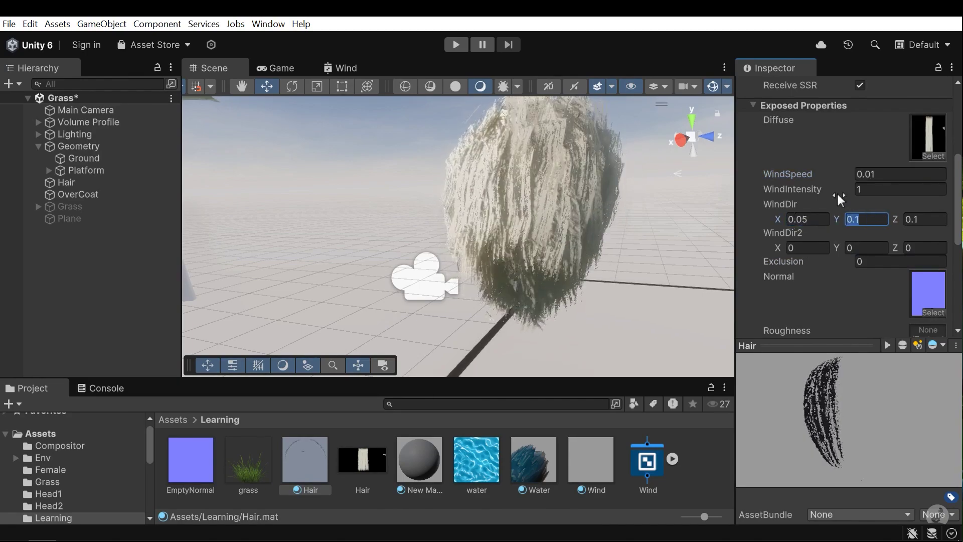
type(".05")
key("Tab")
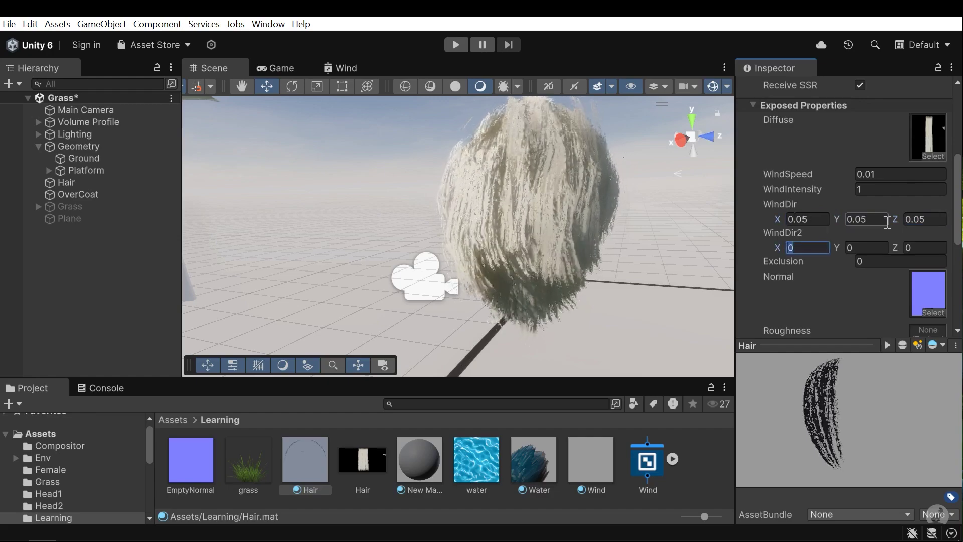
Step: Set the Hair material's WindDir2 to -0.05 on X, Y and Z and save the scene
type("-1")
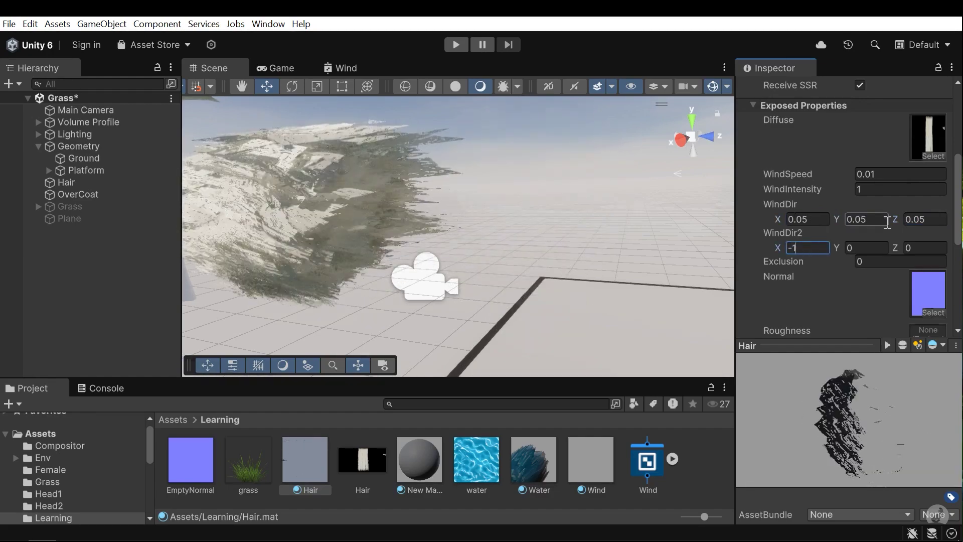
key("BackSpace")
type("0.05")
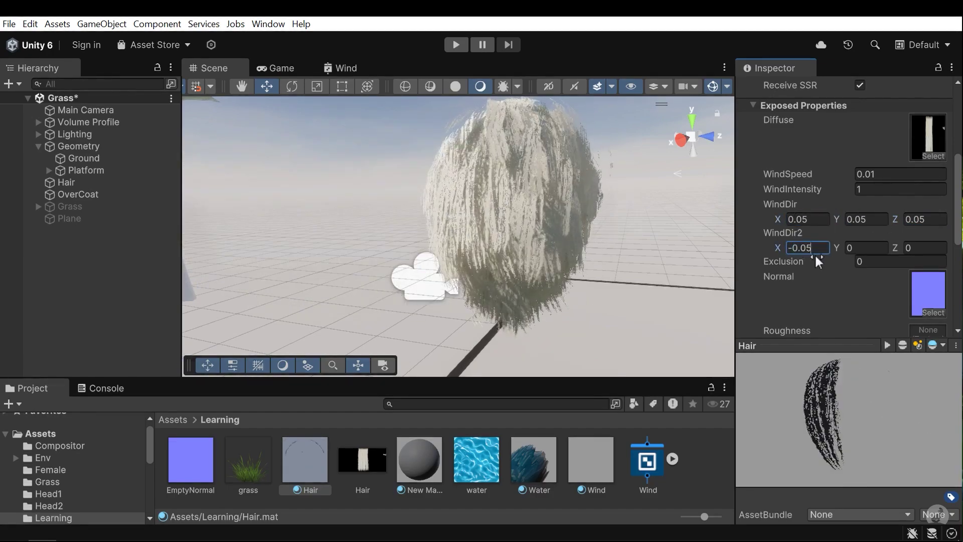
key("ctrl+v")
left_click(922, 251)
key("ctrl+v")
key("ctrl+s")
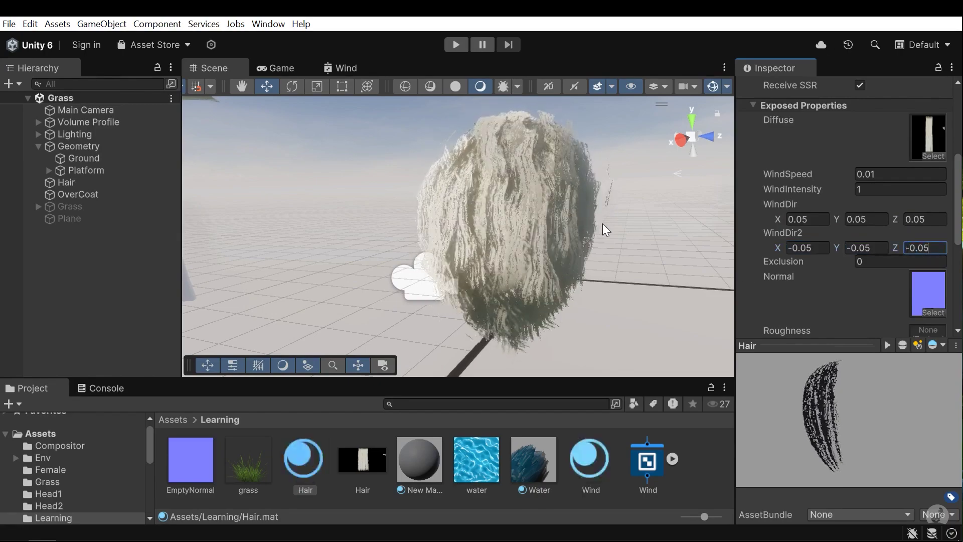
Step: Examine the wind motion on the hair from several angles and the shape of the overcoat beside it
left_click_drag(603, 230, 662, 196, "alt")
scroll(495, 229, "down", 3)
left_click_drag(495, 230, 507, 224, "alt")
scroll(514, 238, "down", 3)
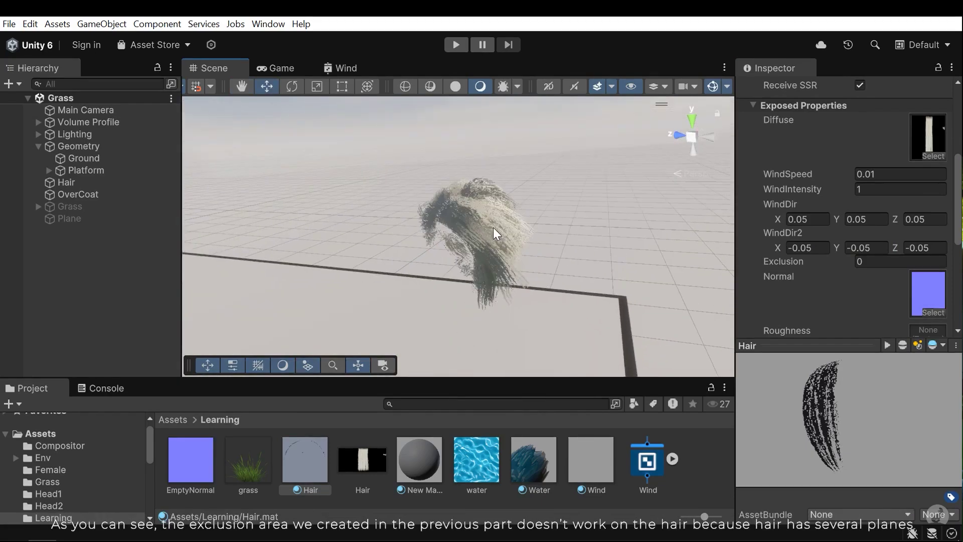
middle_click_drag(516, 243, 401, 226)
right_click_drag(402, 226, 497, 254)
left_click_drag(498, 254, 470, 193, "alt")
right_click_drag(495, 256, 491, 274)
right_click_drag(491, 235, 351, 155)
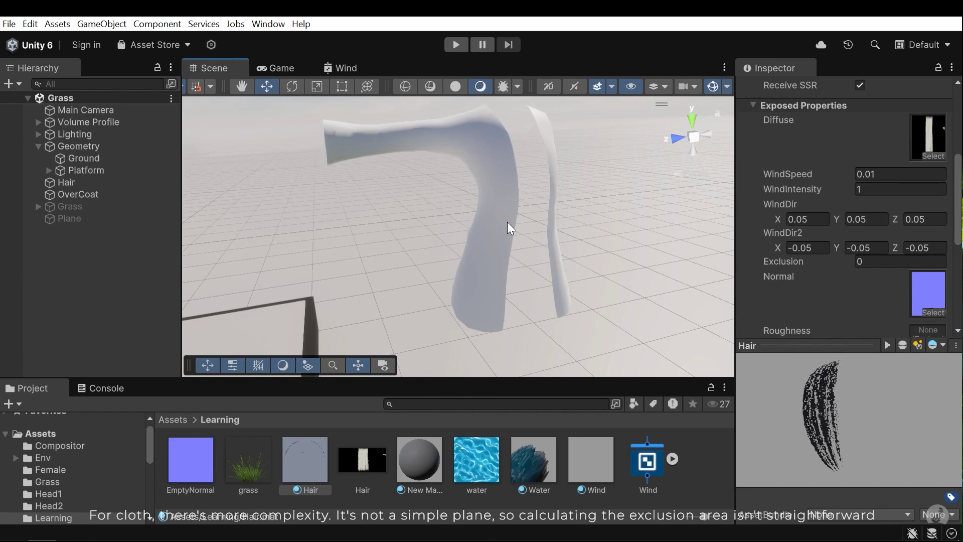
mouse_move(509, 228)
right_mouse_down()
mouse_move(551, 253)
mouse_move(507, 220)
right_mouse_up()
Step: Review the Exclusion group's nodes in the Wind shader graph, from Position and Transform through to One Minus
left_click(341, 68)
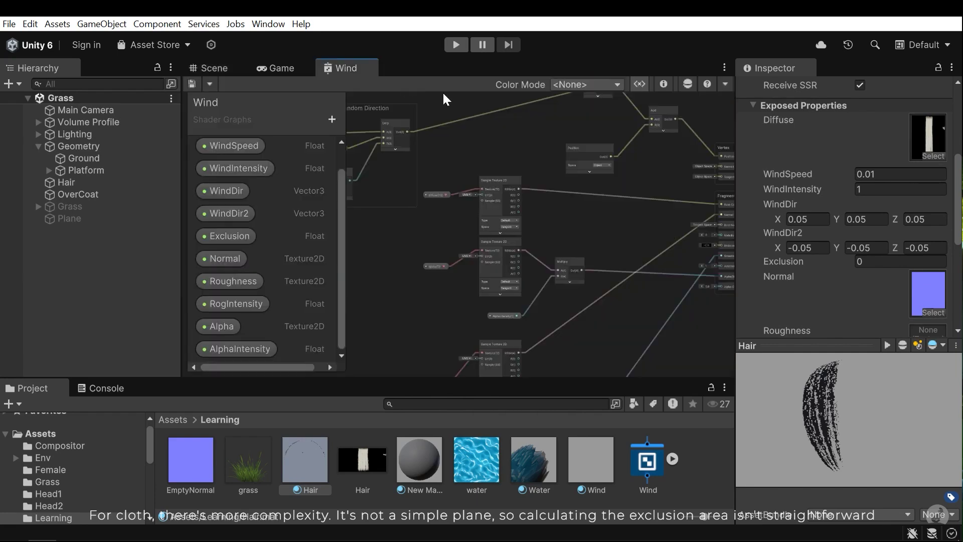
scroll(576, 205, "down", 4)
middle_click_drag(587, 198, 638, 354)
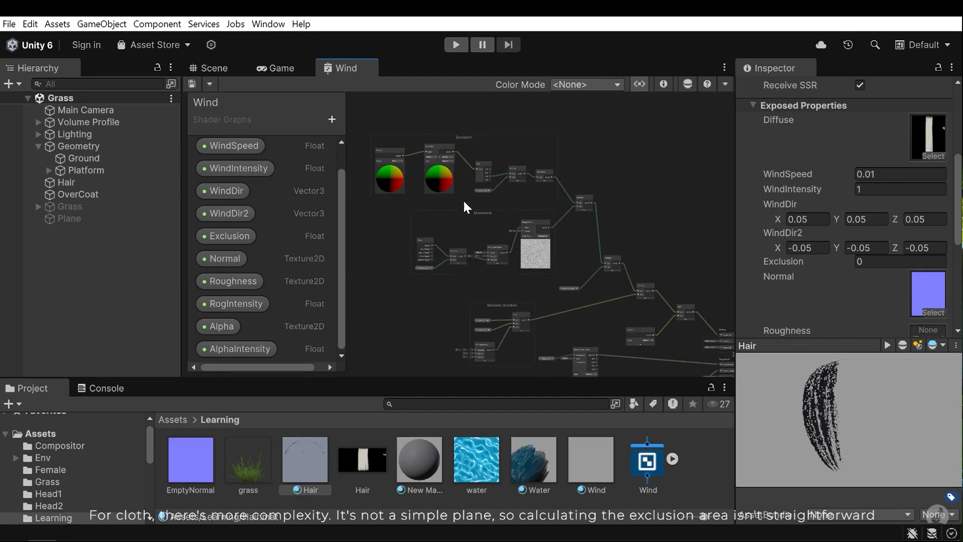
scroll(451, 193, "up", 3)
middle_click_drag(455, 195, 528, 258)
scroll(570, 286, "up", 3)
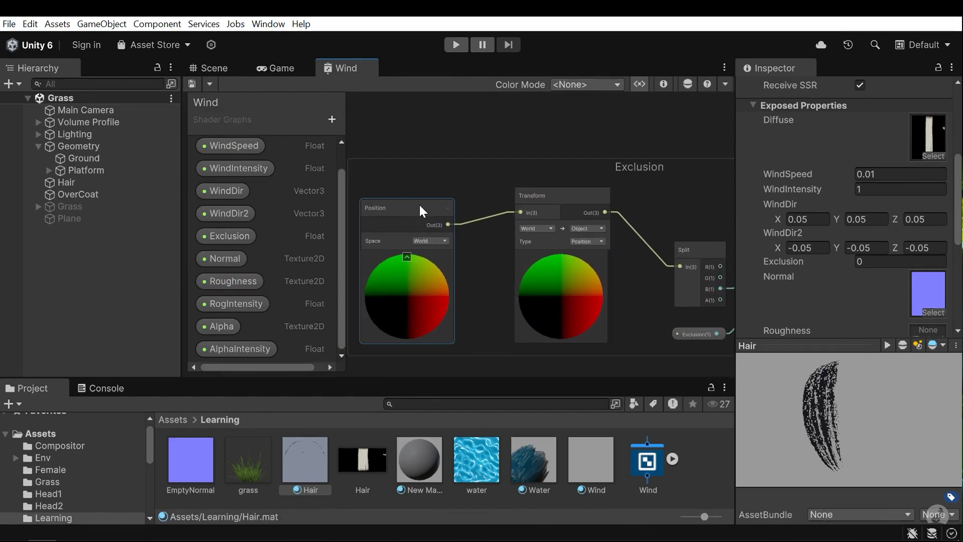
scroll(613, 268, "down", 2)
middle_click_drag(614, 269, 472, 245)
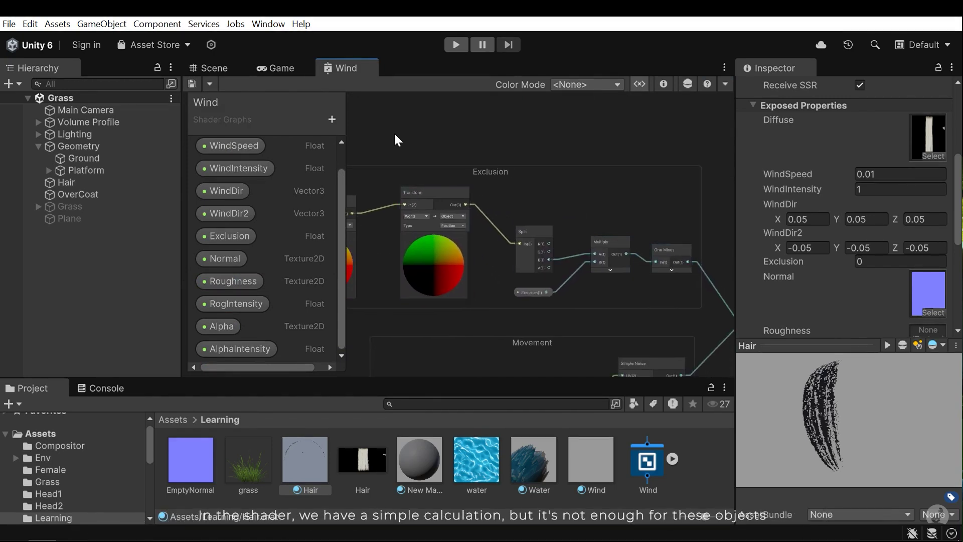
Step: Return to the scene view and examine the hair and overcoat objects side by side
left_click(208, 68)
scroll(532, 250, "up", 3)
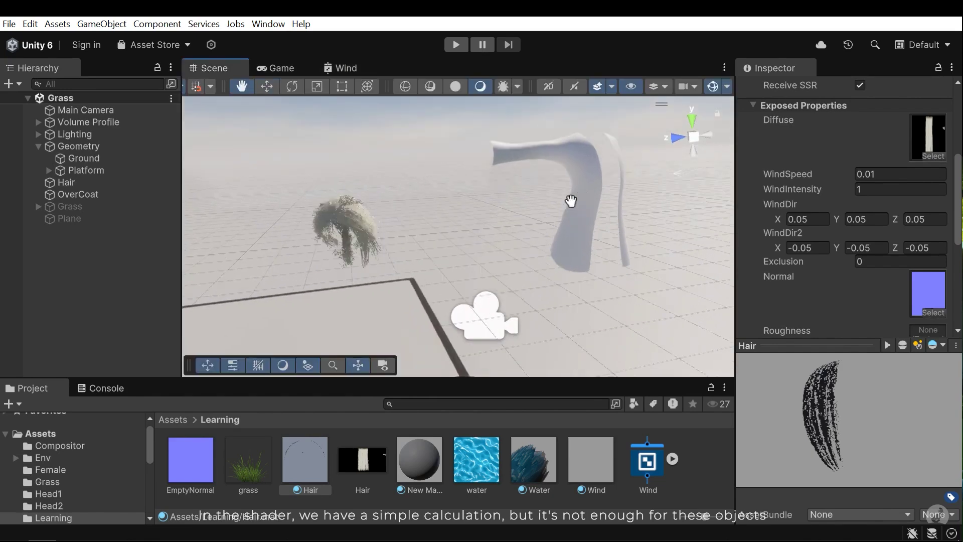
middle_click_drag(570, 201, 573, 191)
scroll(514, 254, "up", 3)
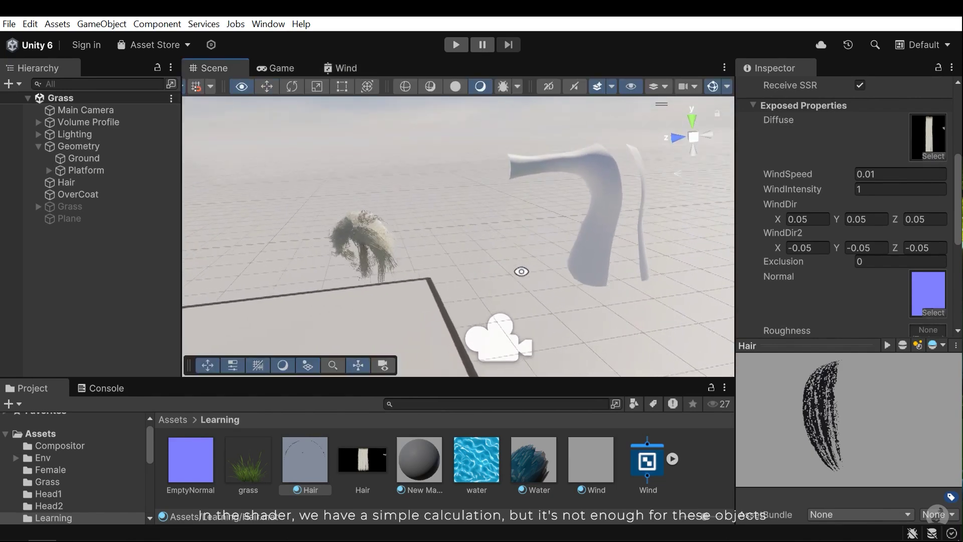
left_click_drag(508, 256, 467, 275, "alt")
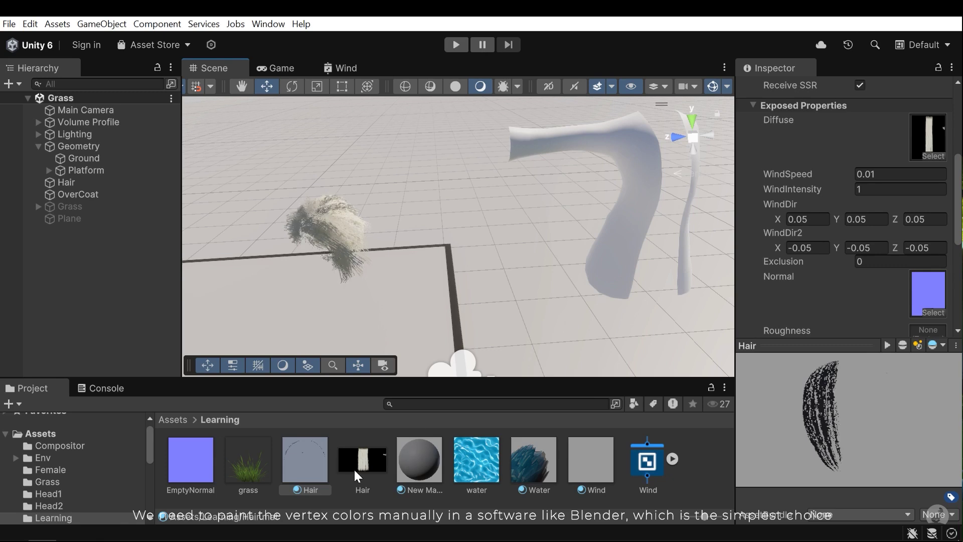
left_click(420, 458)
left_click(509, 468)
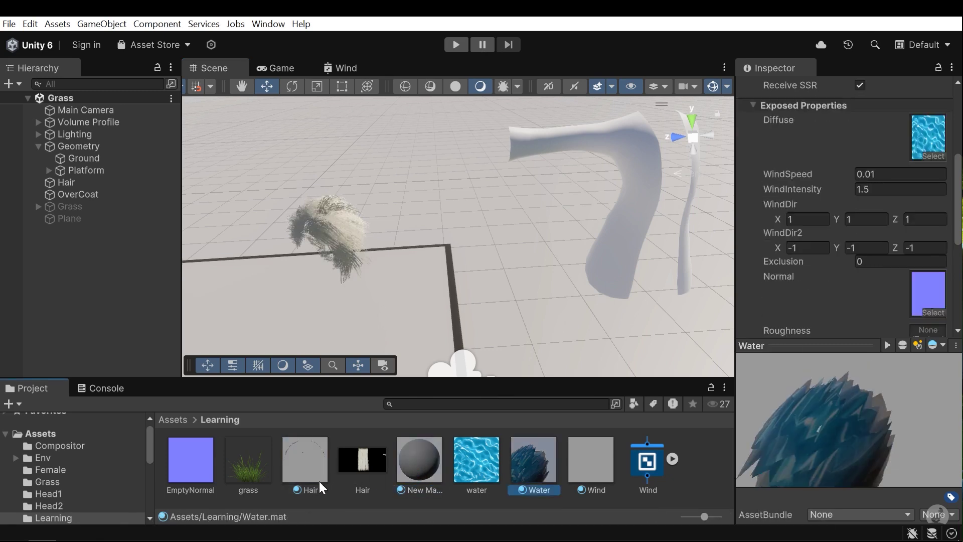
left_click(678, 490)
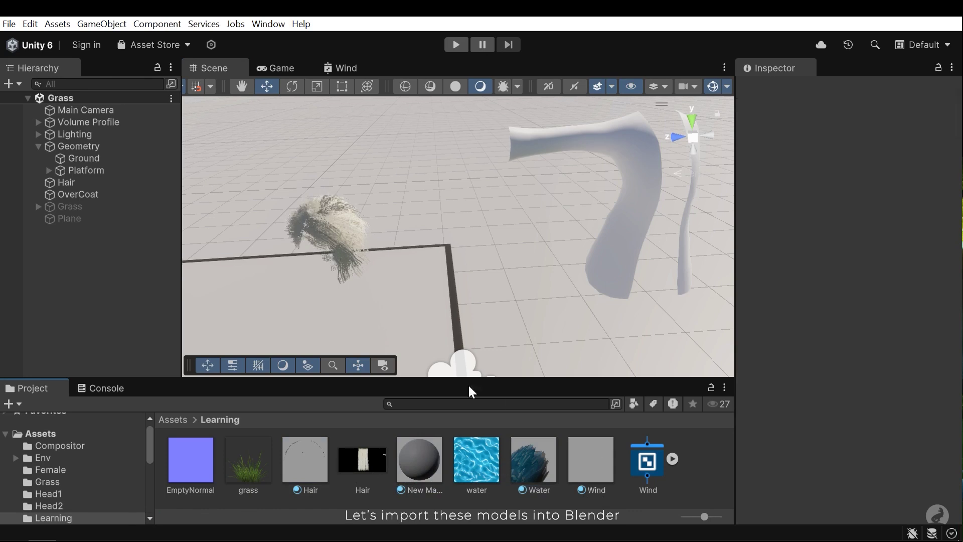
left_click(346, 238)
key("f")
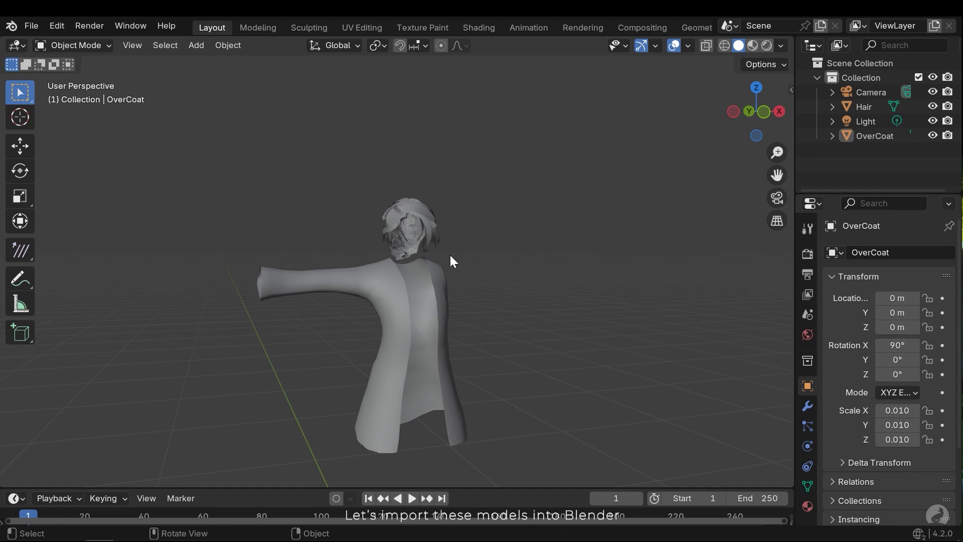
Step: In Blender, select the Hair mesh and switch it to Vertex Paint mode
middle_click_drag(452, 260, 435, 225)
left_click(432, 221)
scroll(418, 291, "up", 1)
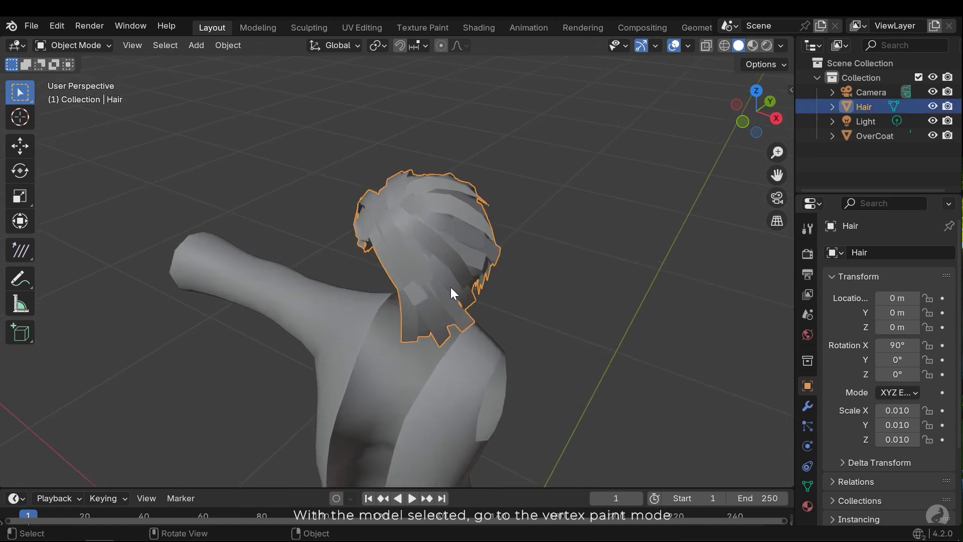
middle_click_drag(439, 269, 434, 285, "shift")
scroll(434, 285, "up", 1)
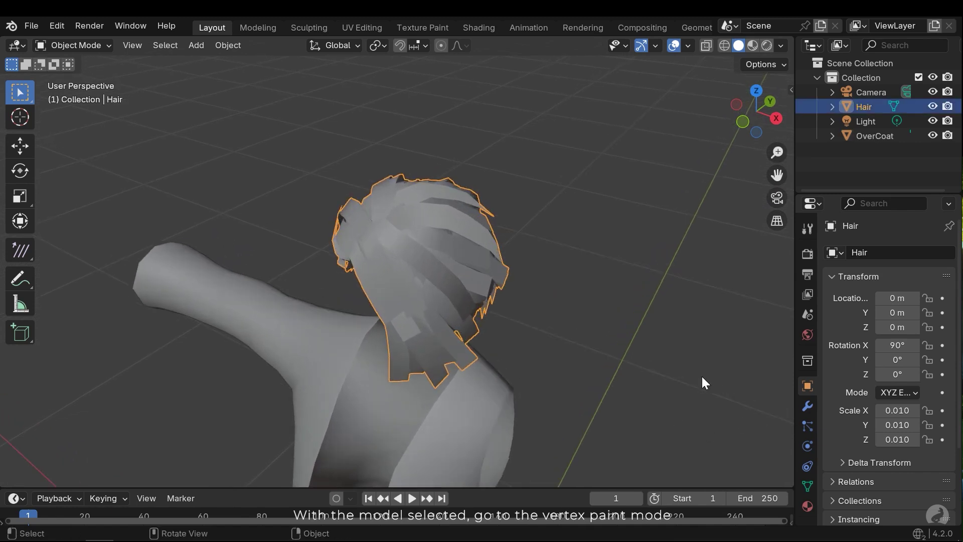
left_click(76, 45)
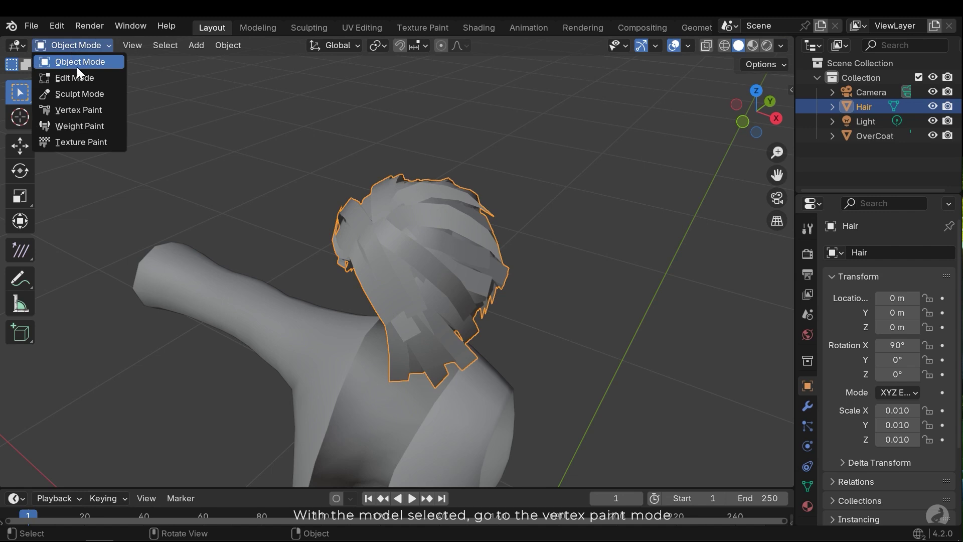
left_click(77, 109)
Step: Add a vertex group to the Hair mesh in its object data properties
middle_click_drag(379, 232, 509, 234)
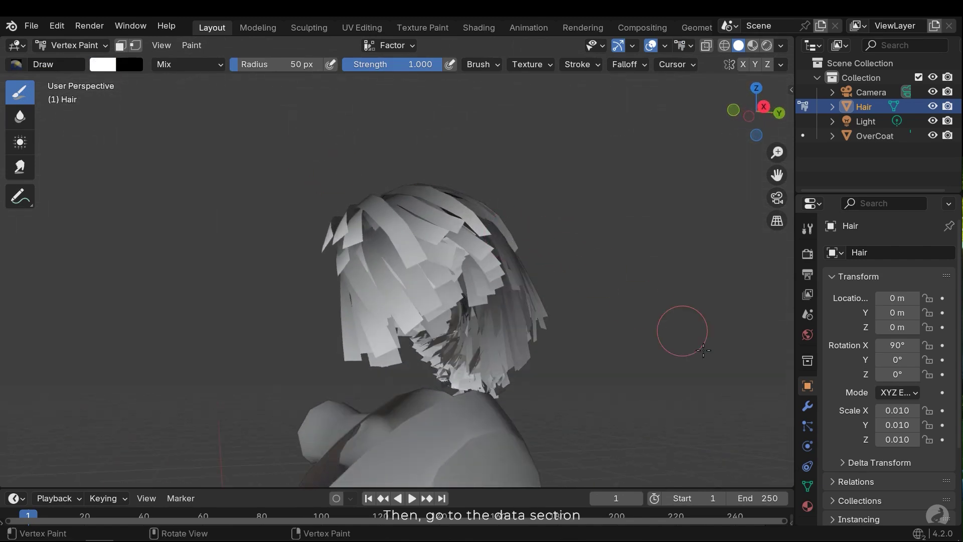
middle_click_drag(699, 353, 718, 347)
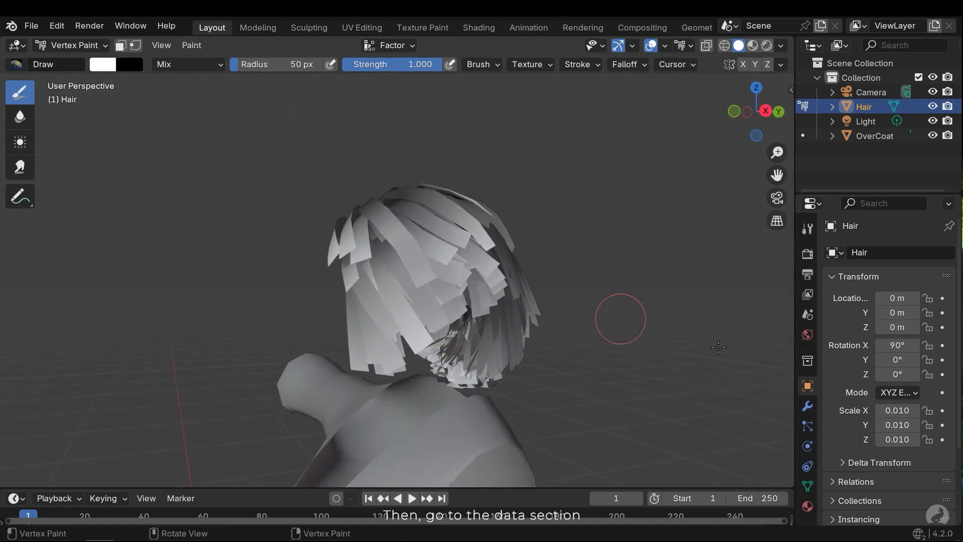
left_click(809, 484)
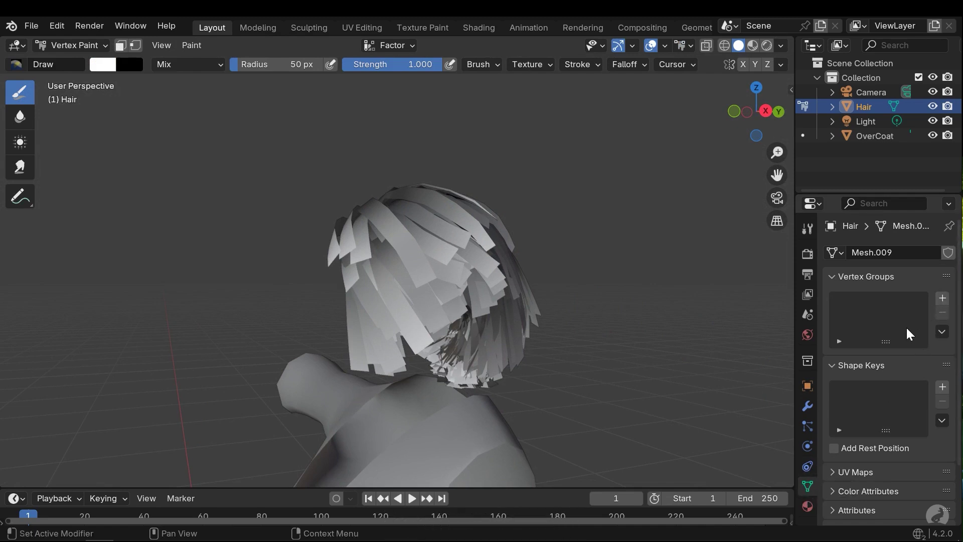
left_click(942, 298)
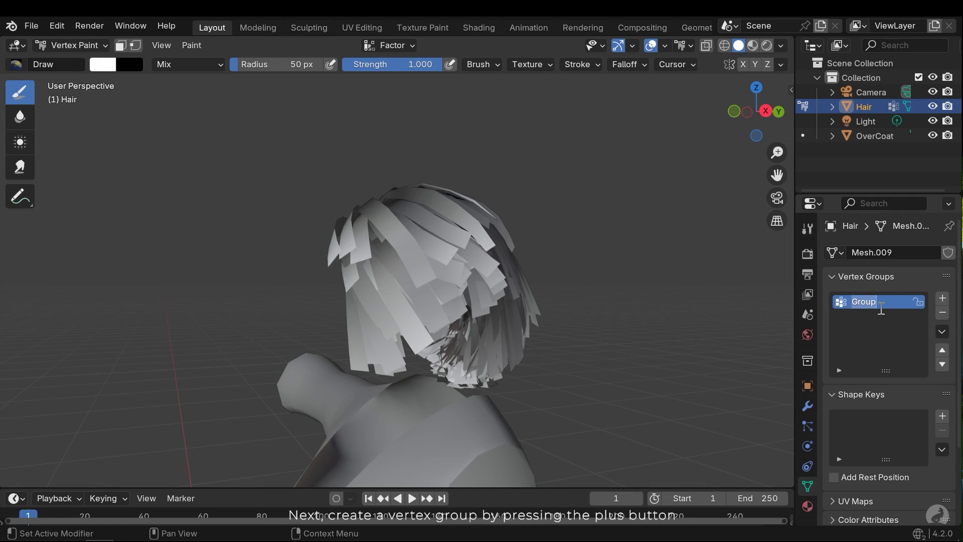
Step: Paint white over the back of the hair, swap the brush colours and paint black across the rear strands
middle_click_drag(354, 273, 507, 287)
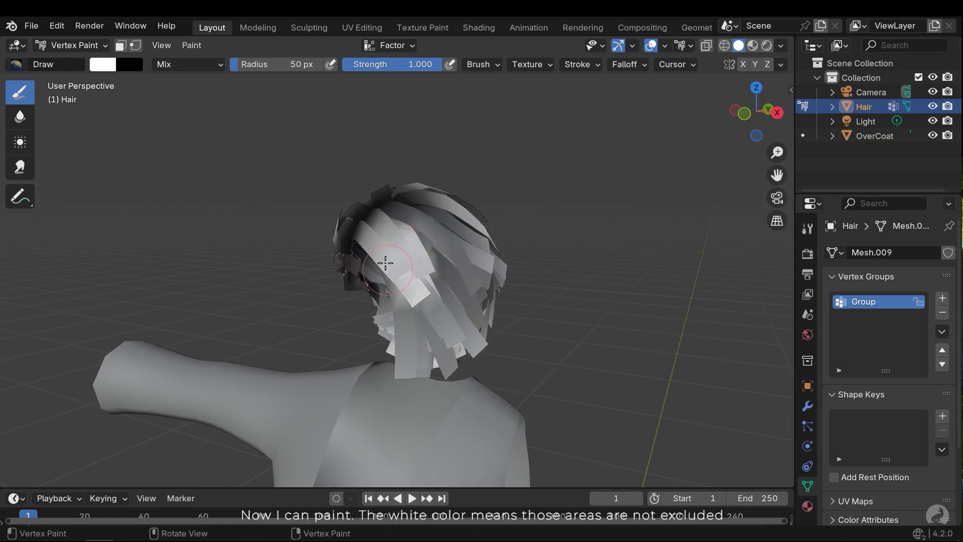
left_click_drag(389, 241, 424, 243)
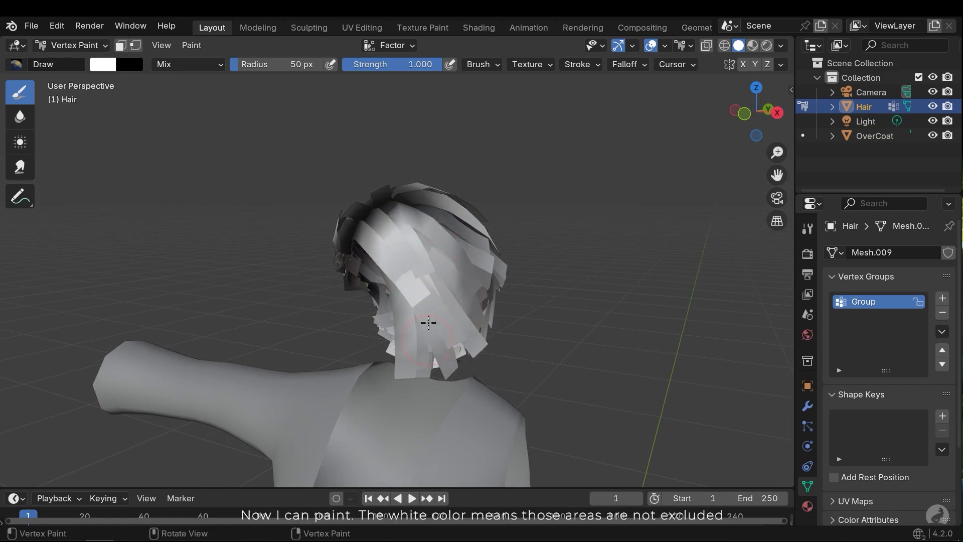
middle_click_drag(402, 245, 482, 244)
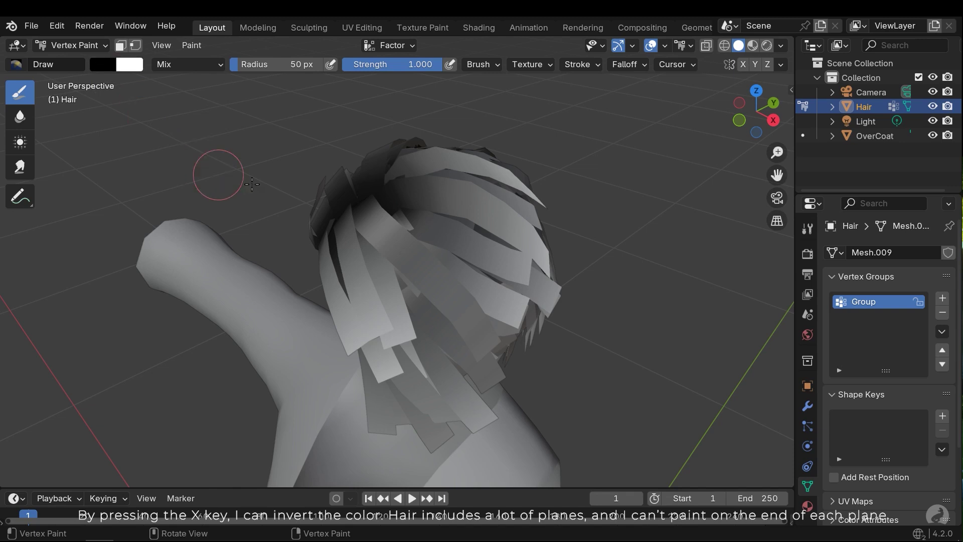
mouse_move(487, 265)
left_mouse_down()
mouse_move(436, 281)
mouse_move(374, 223)
left_mouse_up()
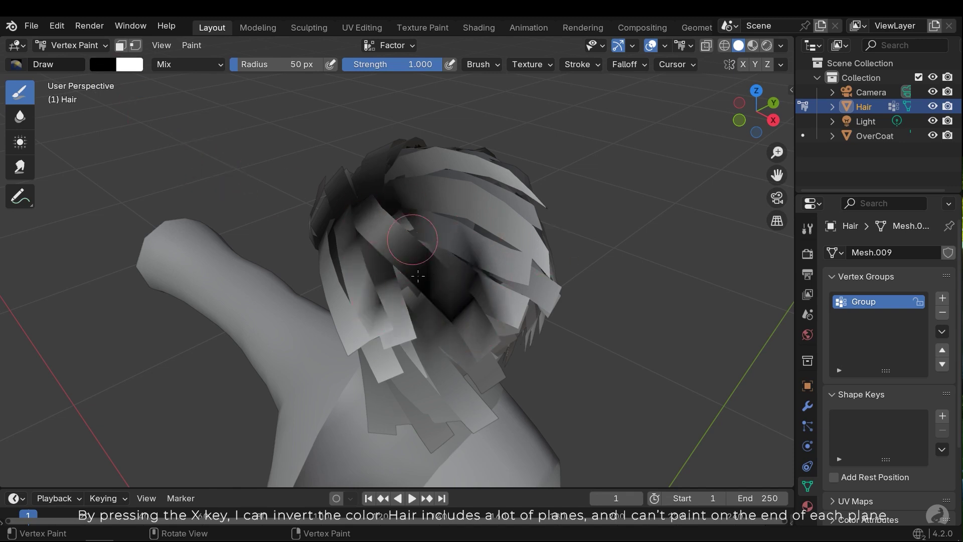
Step: Show the hair's Random color attribute, compare it with Factor from several angles and leave Factor active
mouse_move(575, 293)
middle_mouse_down()
mouse_move(213, 251)
mouse_move(425, 249)
middle_mouse_up()
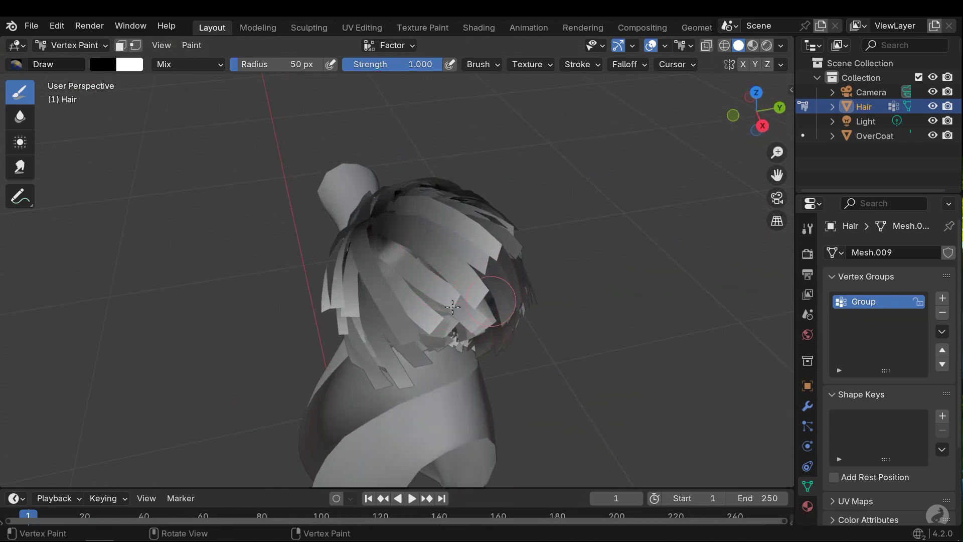
left_click(388, 45)
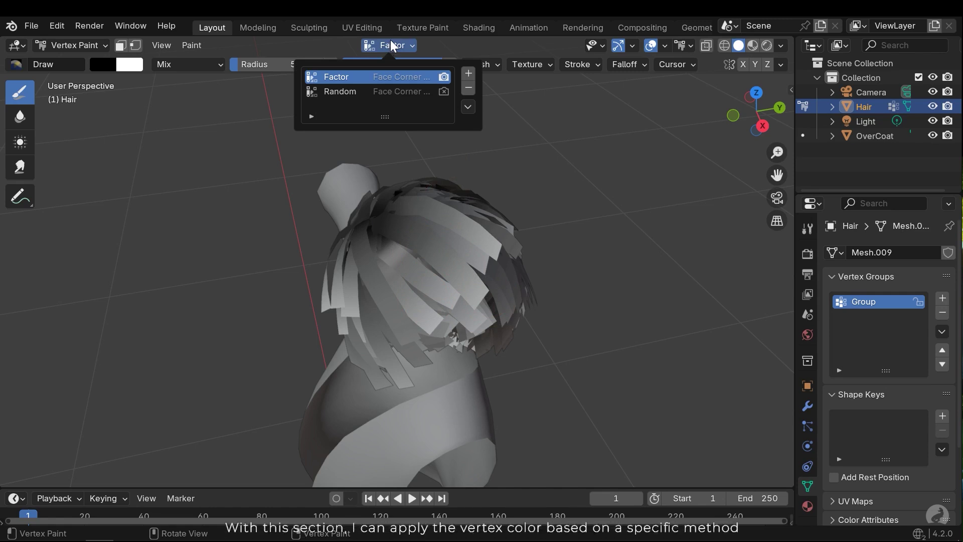
left_click(374, 91)
left_click(366, 77)
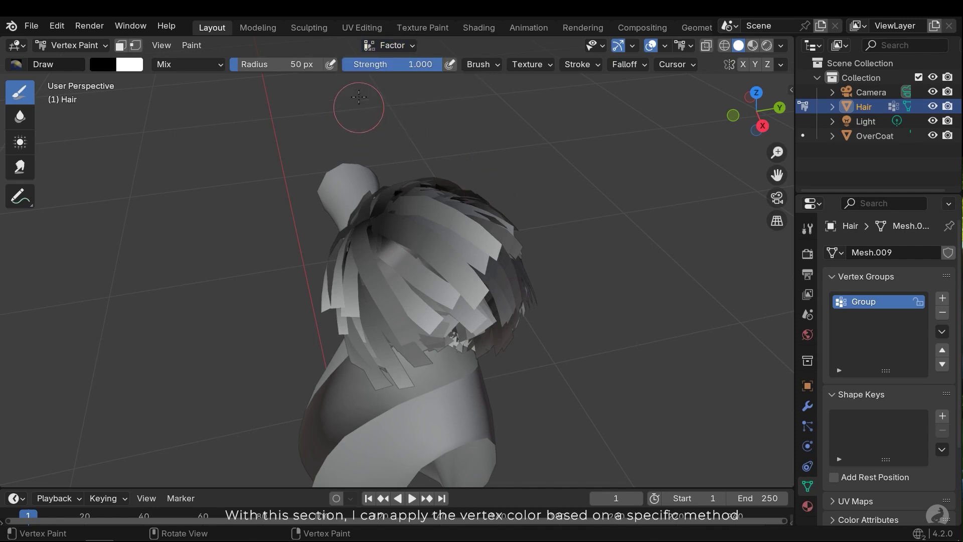
left_click(386, 46)
left_click(369, 90)
middle_click_drag(370, 90, 426, 153)
left_click(388, 45)
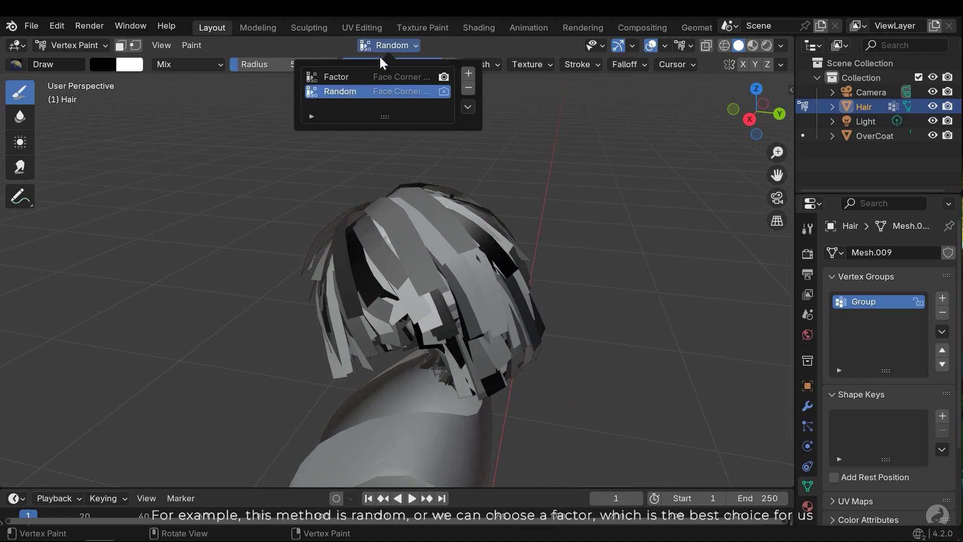
left_click(346, 77)
mouse_move(509, 204)
middle_mouse_down()
mouse_move(567, 248)
mouse_move(351, 226)
mouse_move(445, 230)
mouse_move(426, 216)
mouse_move(558, 212)
mouse_move(551, 216)
middle_mouse_up()
mouse_move(378, 251)
middle_mouse_down()
mouse_move(372, 265)
mouse_move(527, 205)
mouse_move(553, 271)
middle_mouse_up()
mouse_move(410, 229)
middle_mouse_down()
mouse_move(396, 261)
mouse_move(374, 251)
mouse_move(359, 226)
middle_mouse_up()
Step: Leave vertex painting on the Hair mesh and select the OverCoat object
scroll(382, 241, "down", 6)
middle_click_drag(435, 286, 401, 253)
middle_click_drag(399, 341, 433, 222, "shift")
left_click(70, 45)
left_click(74, 65)
left_click(431, 315)
middle_click_drag(431, 315, 268, 183)
Step: Switch the OverCoat to Vertex Paint mode and add a vertex group to its mesh
left_click(70, 45)
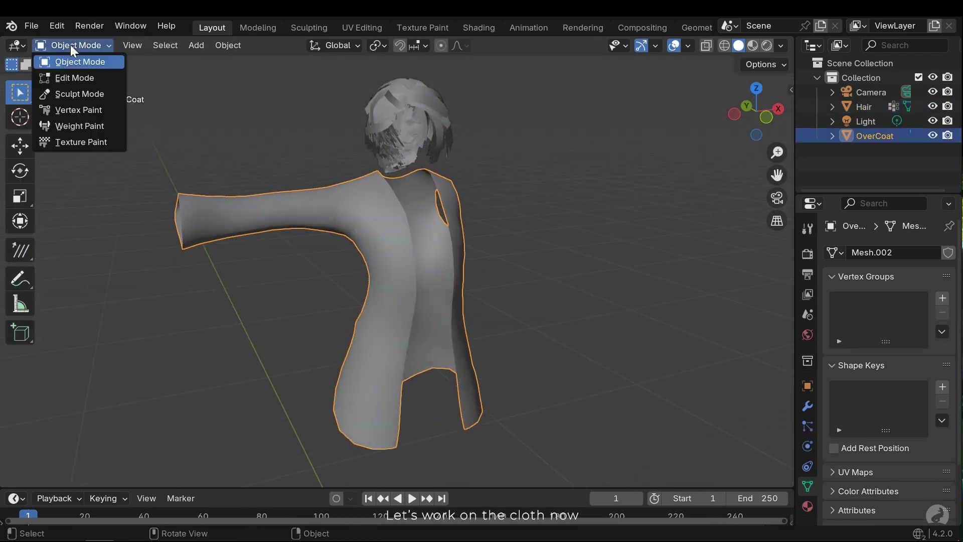
left_click(76, 110)
middle_click_drag(434, 282, 527, 326)
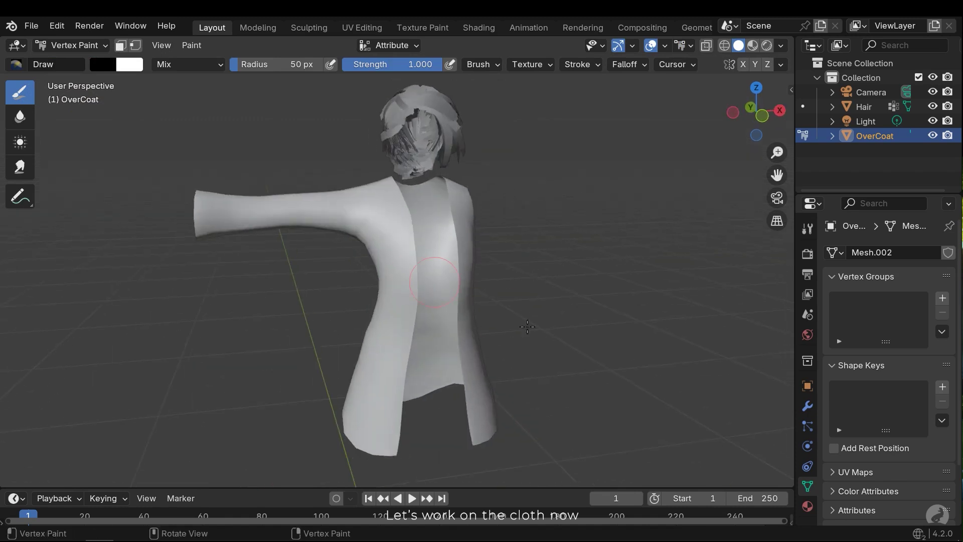
left_click(942, 298)
Step: Enlarge the brush radius to about 193 px and paint the whole OverCoat black, inside and outside
mouse_move(401, 297)
middle_mouse_down()
mouse_move(411, 314)
mouse_move(389, 318)
middle_mouse_up()
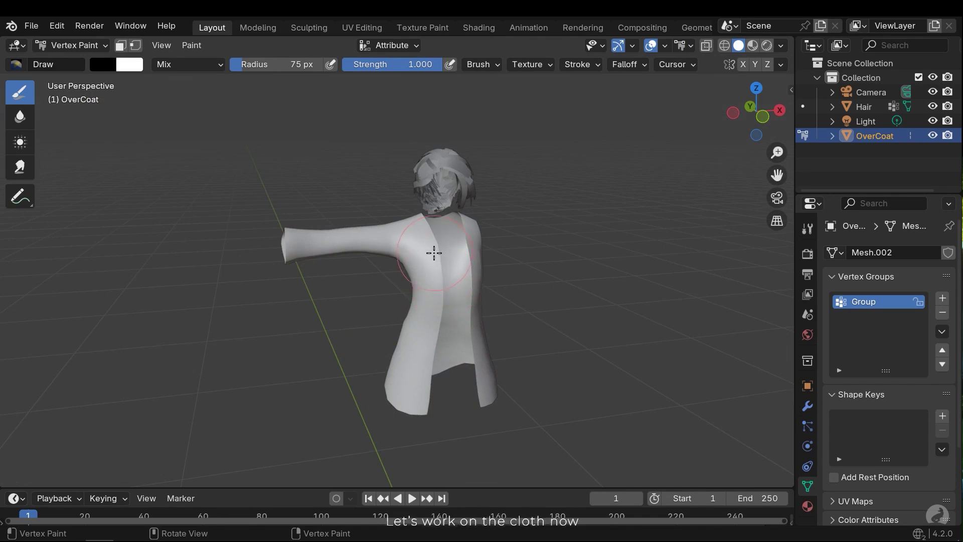
right_click(434, 253)
left_click_drag(362, 253, 373, 254)
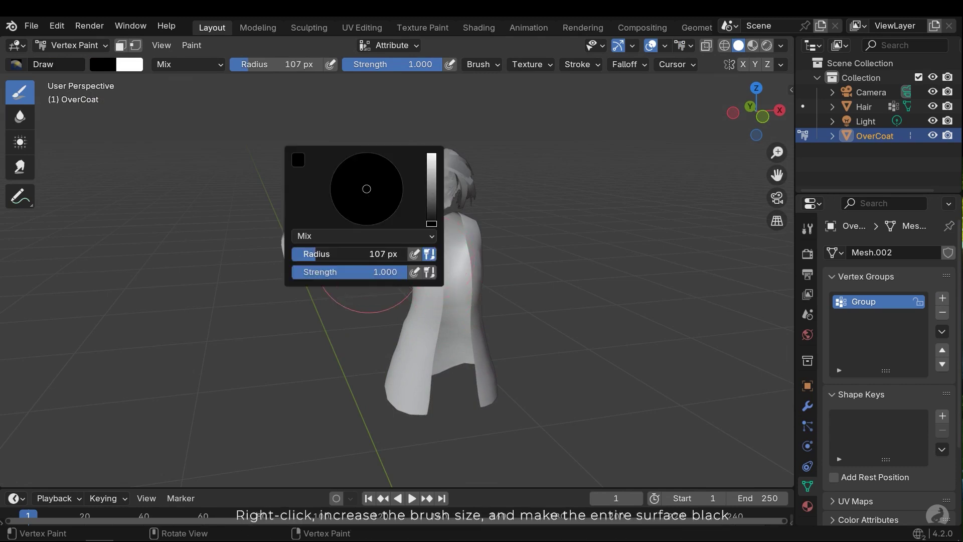
mouse_move(437, 307)
left_mouse_down()
mouse_move(387, 398)
mouse_move(281, 441)
mouse_move(411, 464)
left_mouse_up()
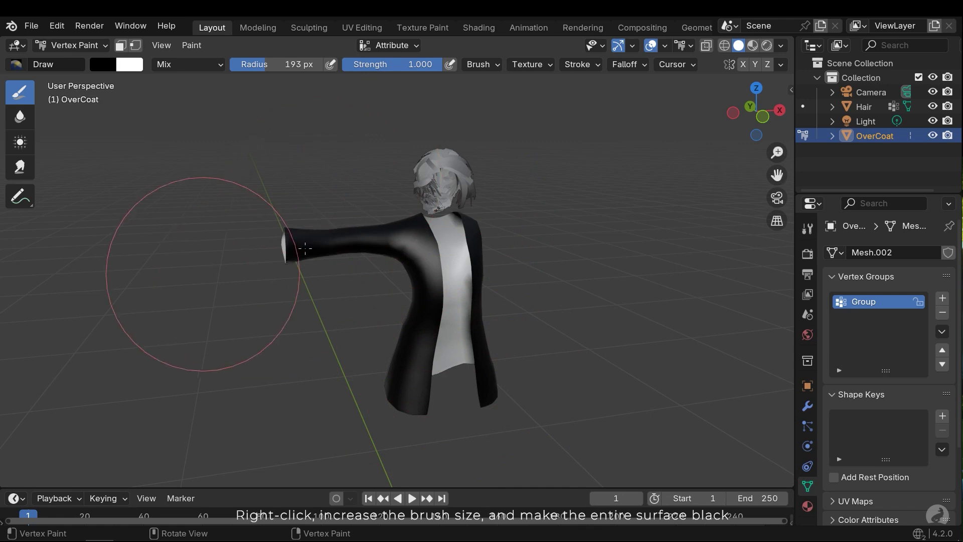
middle_click_drag(253, 236, 470, 267)
mouse_move(471, 267)
left_mouse_down()
mouse_move(155, 215)
mouse_move(318, 279)
mouse_move(397, 419)
mouse_move(198, 413)
left_mouse_up()
middle_click_drag(198, 413, 406, 421)
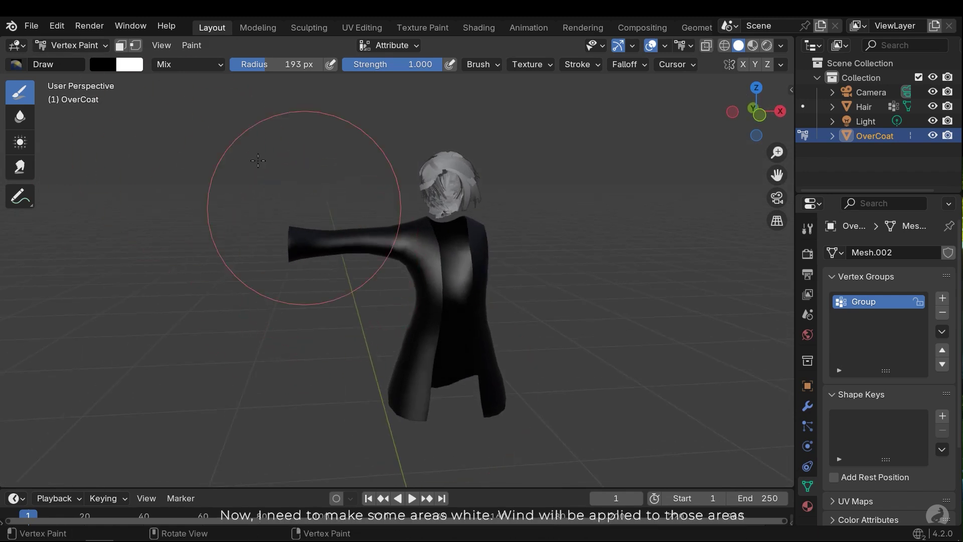
Step: Reduce the brush radius to about 116 px and paint the coat's lower hem and sleeve end white
right_click(462, 254)
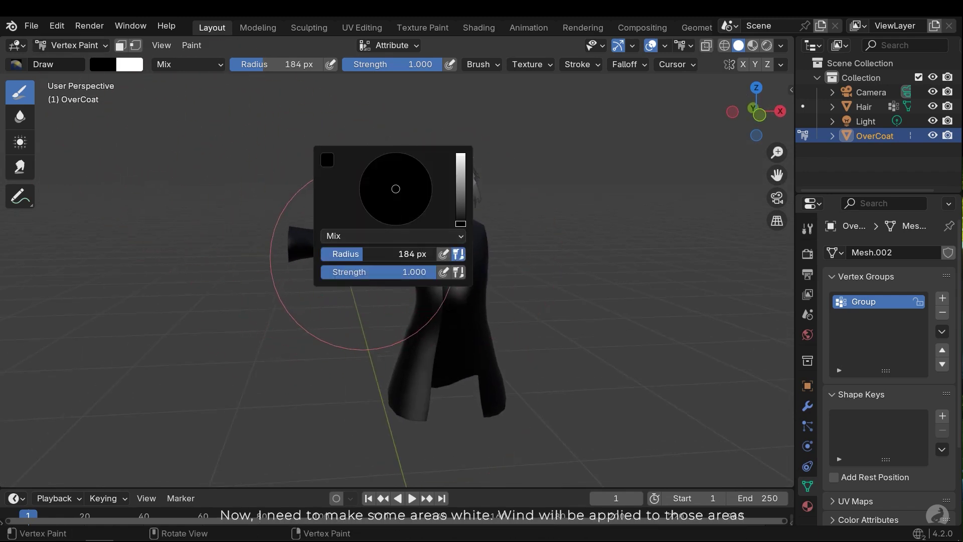
left_click_drag(347, 255, 346, 255)
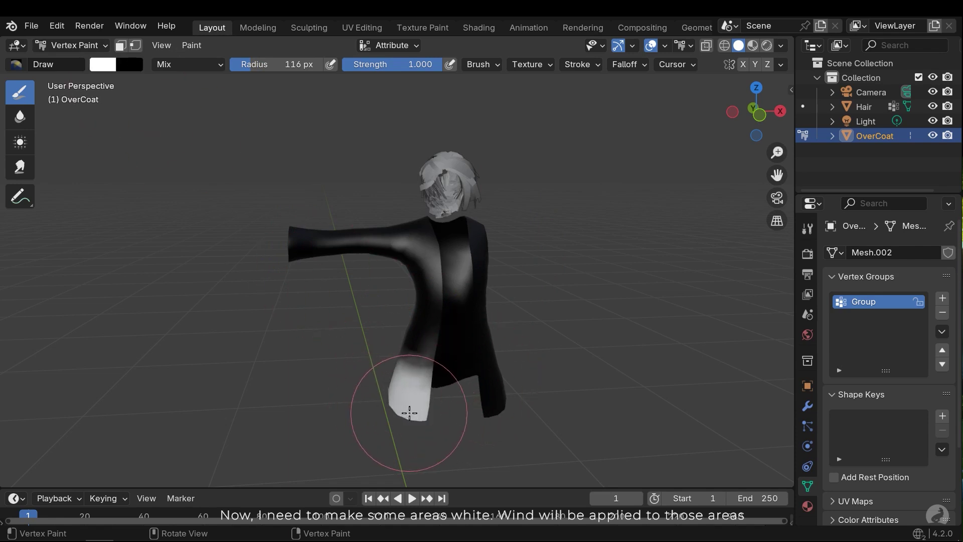
middle_click_drag(407, 409, 510, 364)
middle_click_drag(354, 358, 255, 247)
left_click_drag(255, 247, 264, 266)
mouse_move(264, 266)
middle_mouse_down()
mouse_move(515, 266)
mouse_move(93, 229)
middle_mouse_up()
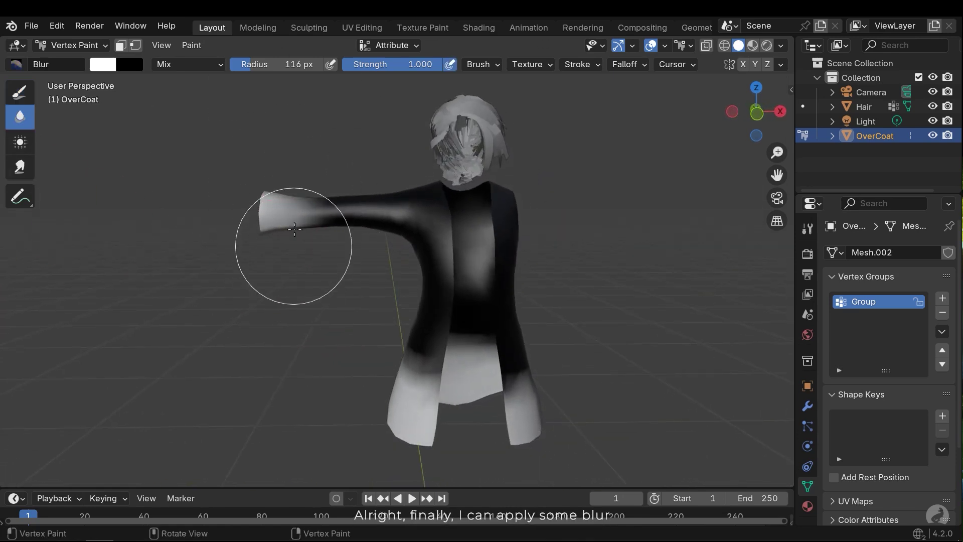
Step: Soften the black-to-white transitions on the OverCoat's sleeve and lower hem with the Blur brush
left_click_drag(297, 213, 276, 224)
mouse_move(275, 223)
middle_mouse_down()
mouse_move(488, 207)
mouse_move(178, 275)
mouse_move(387, 301)
mouse_move(365, 279)
mouse_move(518, 300)
middle_mouse_up()
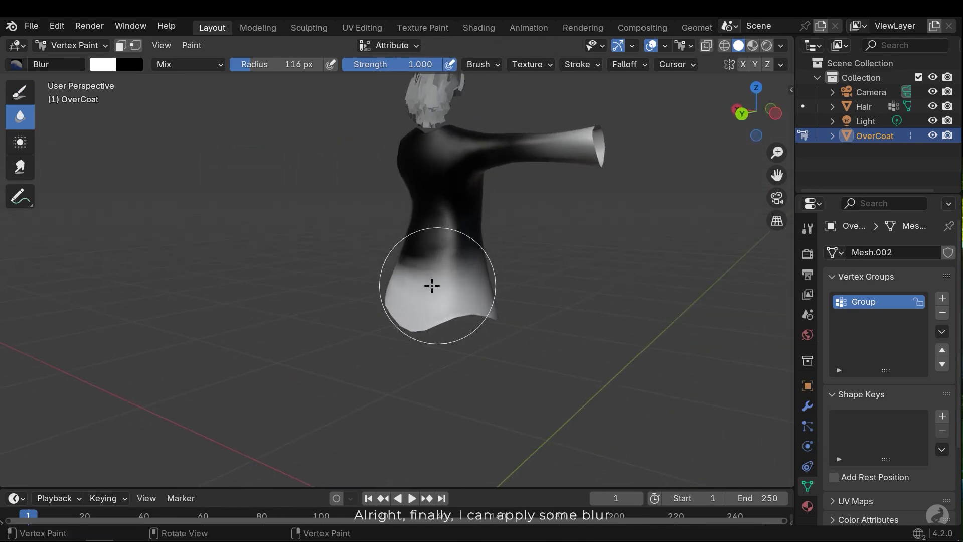
left_click_drag(423, 286, 413, 279)
middle_click_drag(407, 276, 524, 274)
mouse_move(385, 260)
left_mouse_down()
mouse_move(279, 248)
mouse_move(389, 249)
left_mouse_up()
middle_click_drag(389, 249, 446, 256)
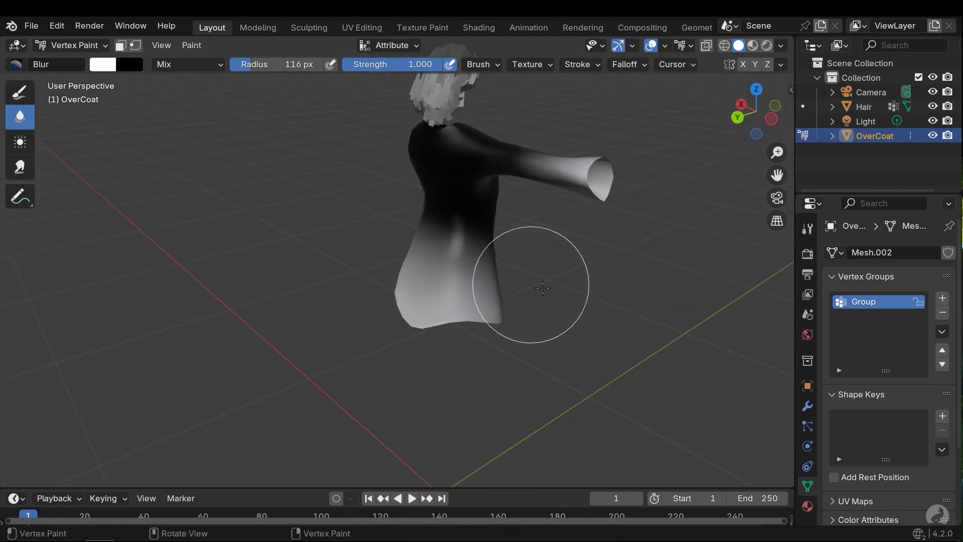
middle_click_drag(536, 290, 450, 305)
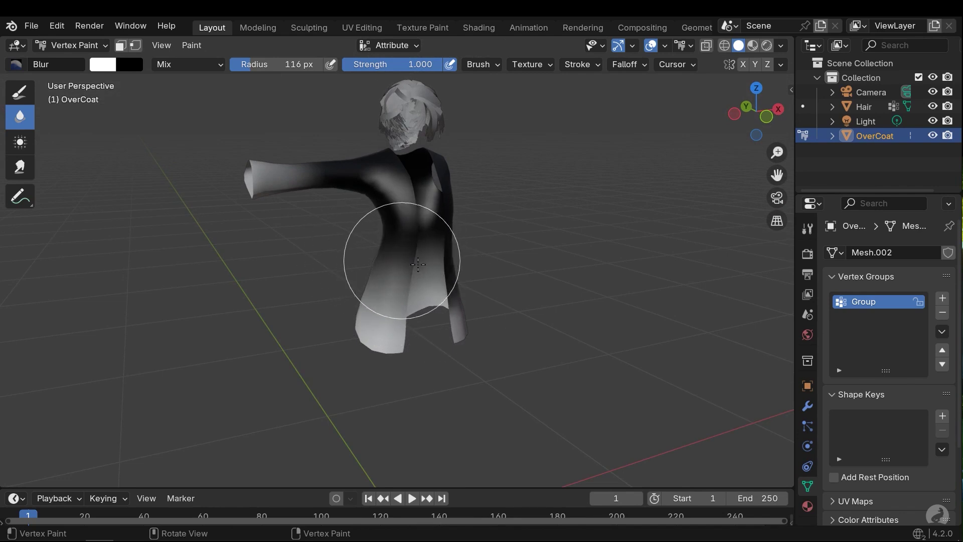
middle_click_drag(452, 269, 228, 129)
Step: Return to Object Mode and select the Hair mesh
left_click(72, 45)
left_click(81, 60)
middle_click_drag(468, 215, 406, 221)
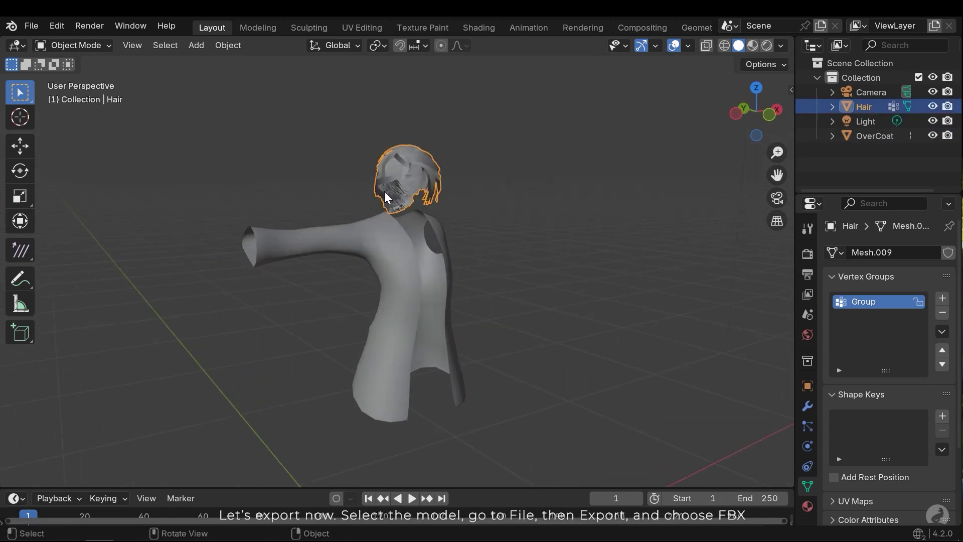
Step: Export the hair as Hair.fbx to the Unity project's Assets/Learning folder, limited to Selected Objects and with Animation off
left_click(30, 27)
mouse_move(115, 250)
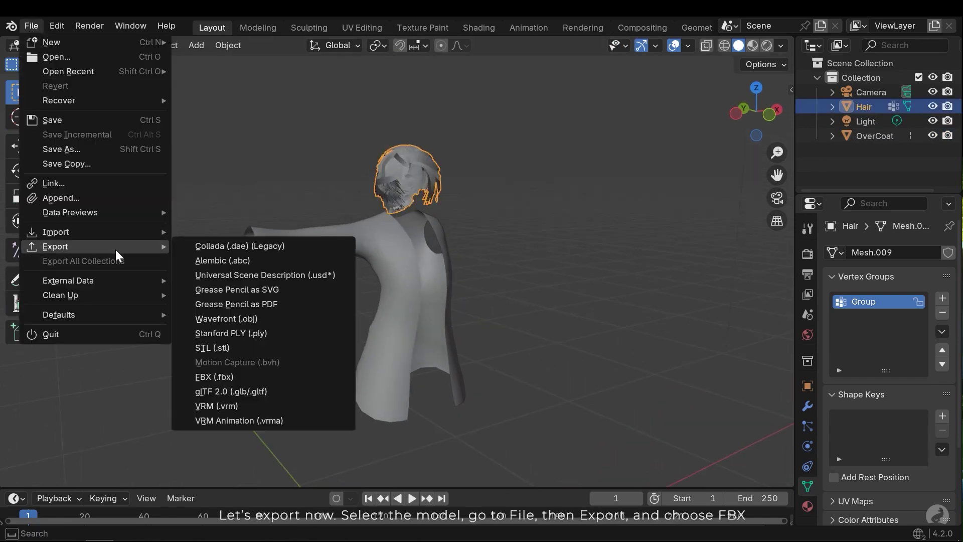
left_click(214, 376)
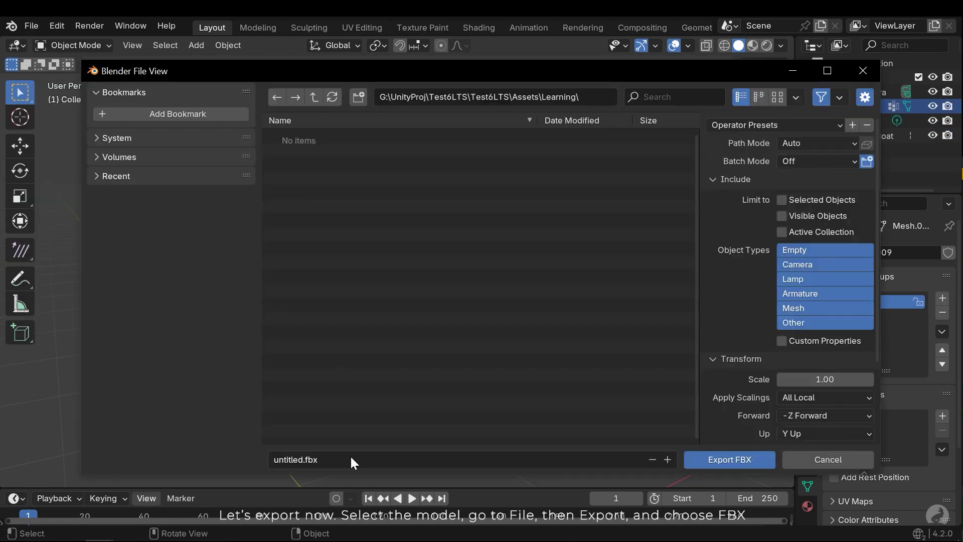
left_click(351, 459)
type("Hair")
key("Return")
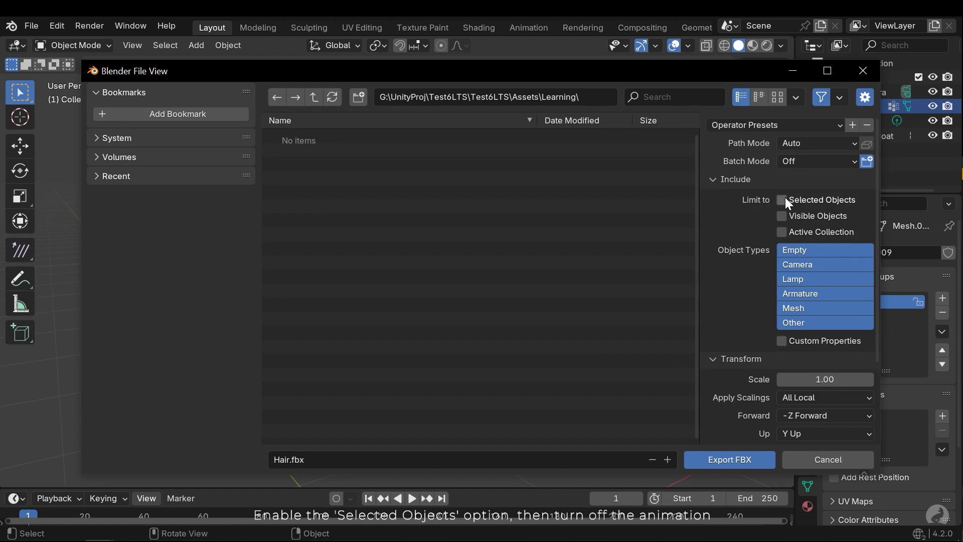
scroll(787, 345, "down", 5)
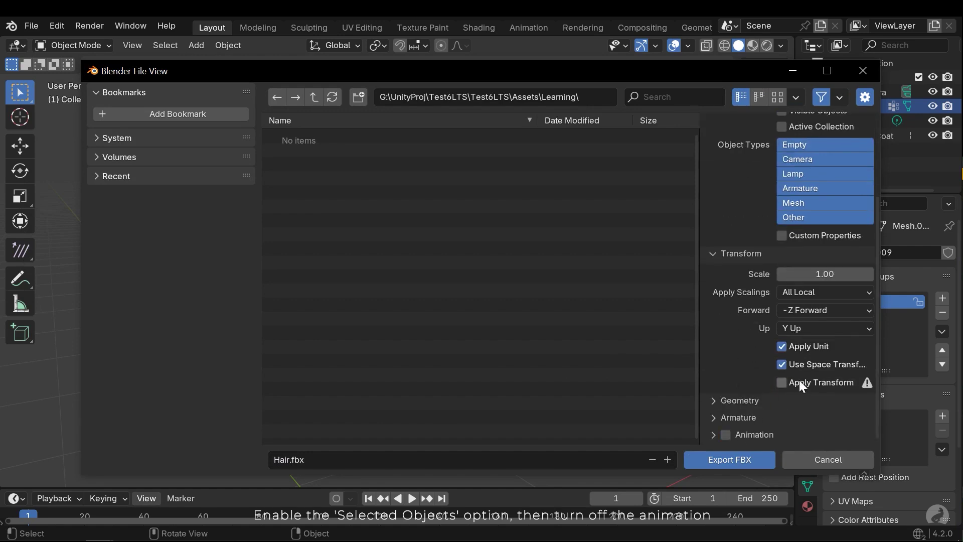
scroll(804, 371, "up", 5)
left_click(737, 457)
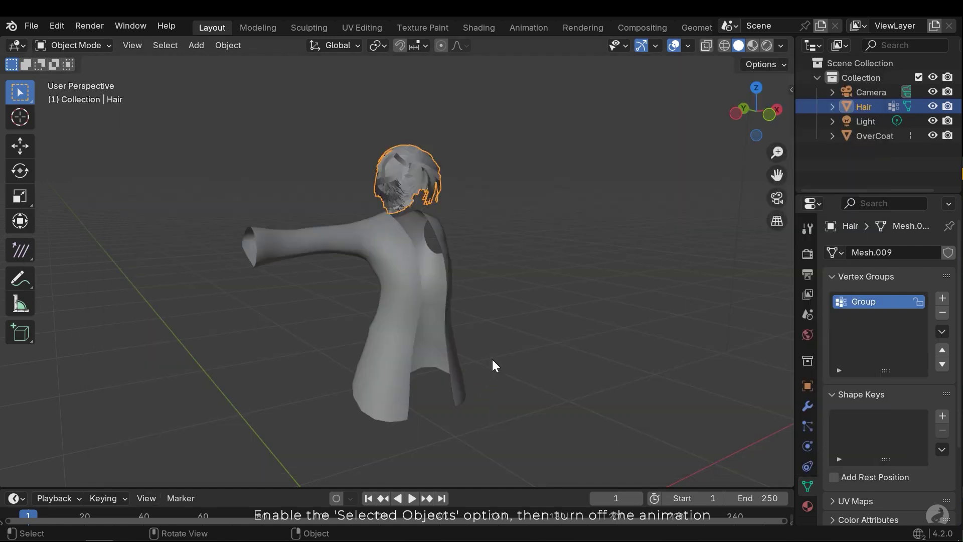
Step: Select the OverCoat and export it as OverCoat.fbx to the same Learning folder, limited to Selected Objects
left_click(404, 298)
left_click(31, 26)
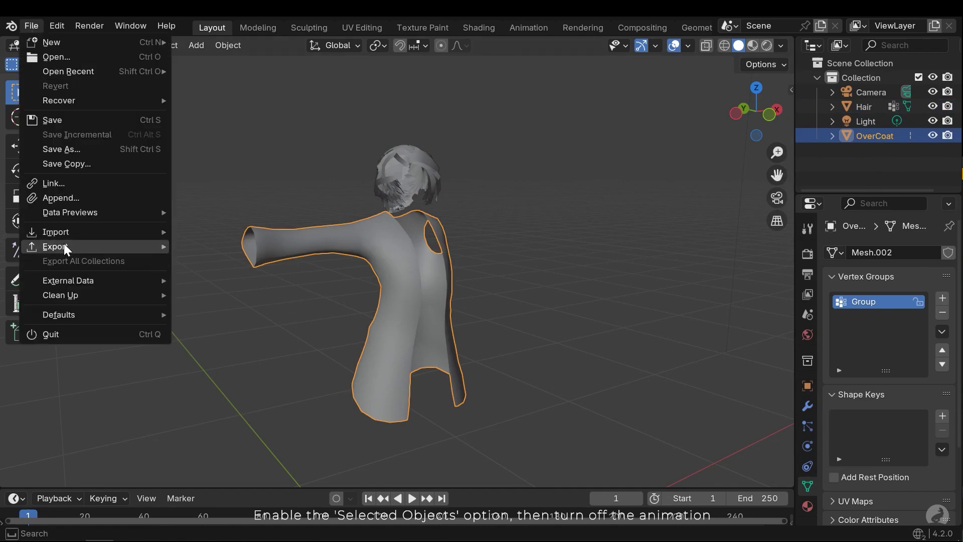
mouse_move(64, 246)
left_click(238, 373)
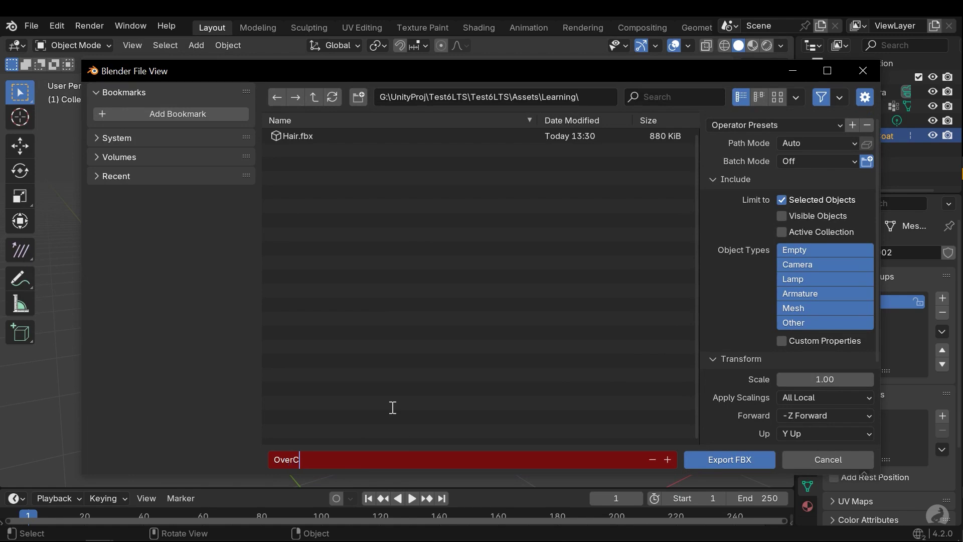
key("Return")
scroll(789, 262, "down", 3)
left_click(711, 466)
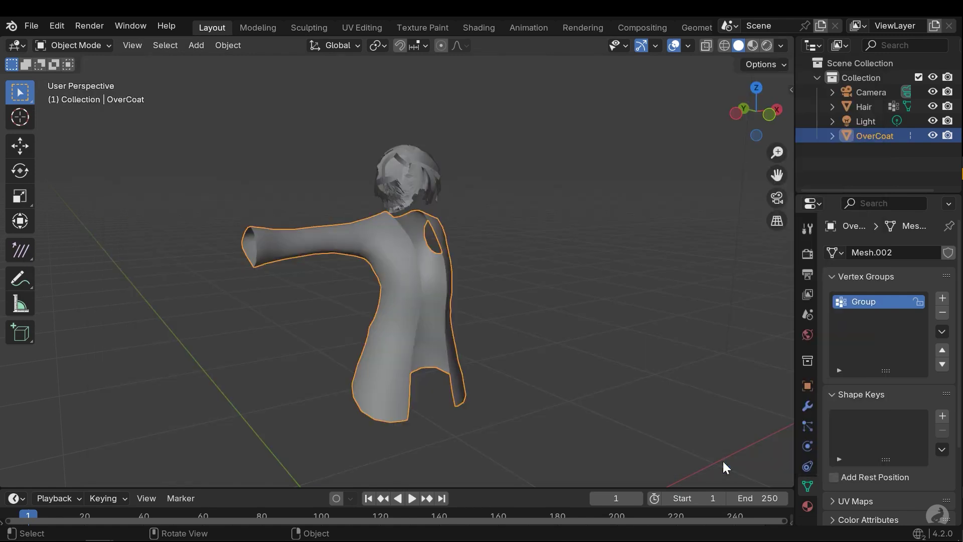
left_click(493, 290)
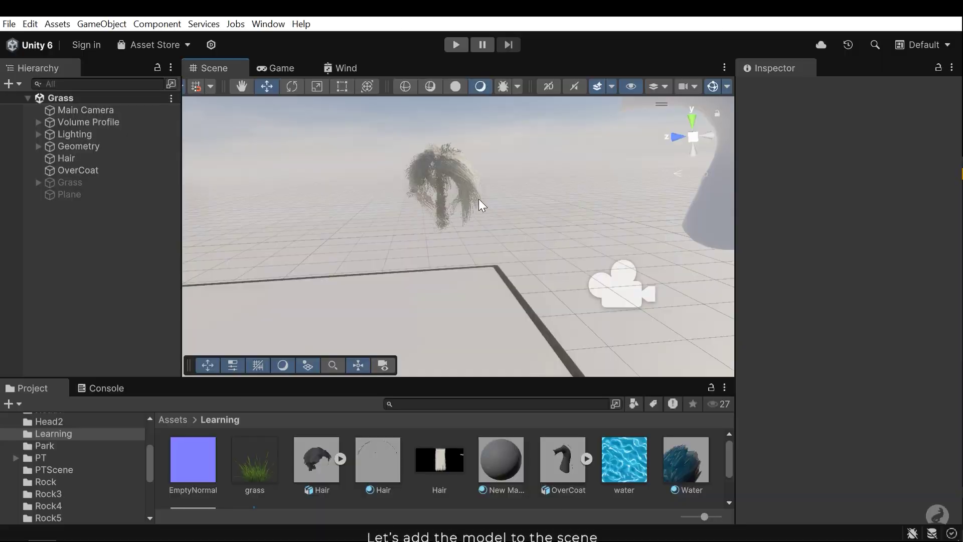
Step: In Unity, replace the scene's old Hair object with the exported Hair model and apply the Hair material to it
left_click_drag(316, 459, 454, 370)
key("f")
left_click_drag(444, 262, 504, 261, "alt")
scroll(504, 261, "up", 3)
middle_click_drag(504, 260, 513, 277)
left_click(387, 458)
left_click_drag(387, 458, 484, 252)
left_click_drag(497, 250, 270, 240, "alt")
Step: Open the Wind shader graph and move the Exclusion group up to free space above the Movement group
left_click(343, 68)
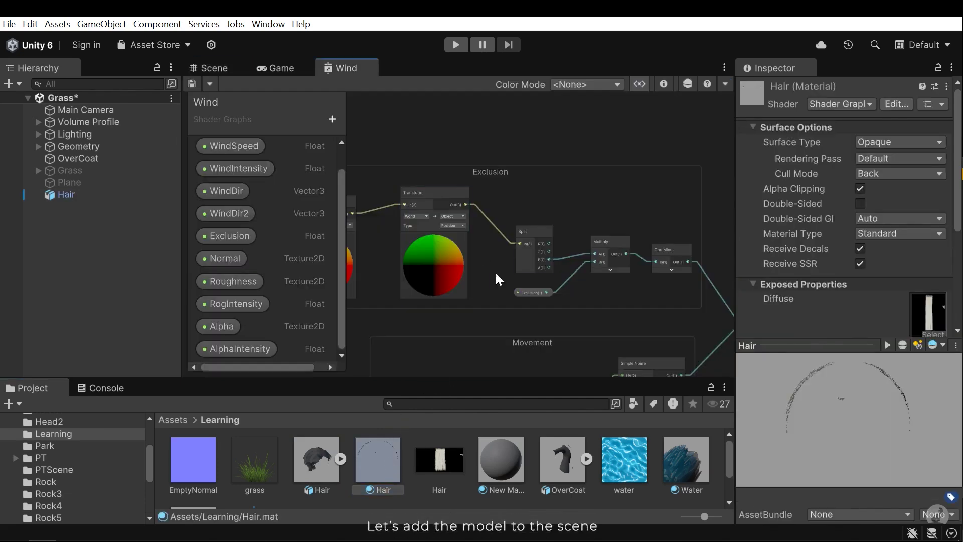
scroll(512, 253, "down", 3)
mouse_move(532, 280)
middle_mouse_down()
mouse_move(509, 228)
mouse_move(528, 281)
middle_mouse_up()
left_click_drag(517, 219, 530, 151)
scroll(551, 287, "up", 3)
left_click(551, 288)
scroll(529, 265, "up", 3)
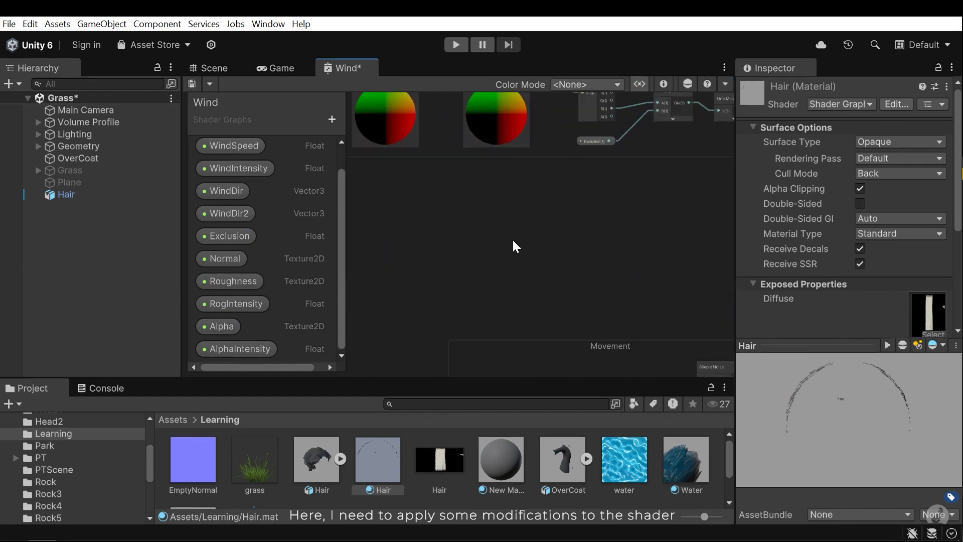
Step: Add a Vertex Color node to the Wind graph and place it in the space below the Exclusion group
key("space")
type("vertex")
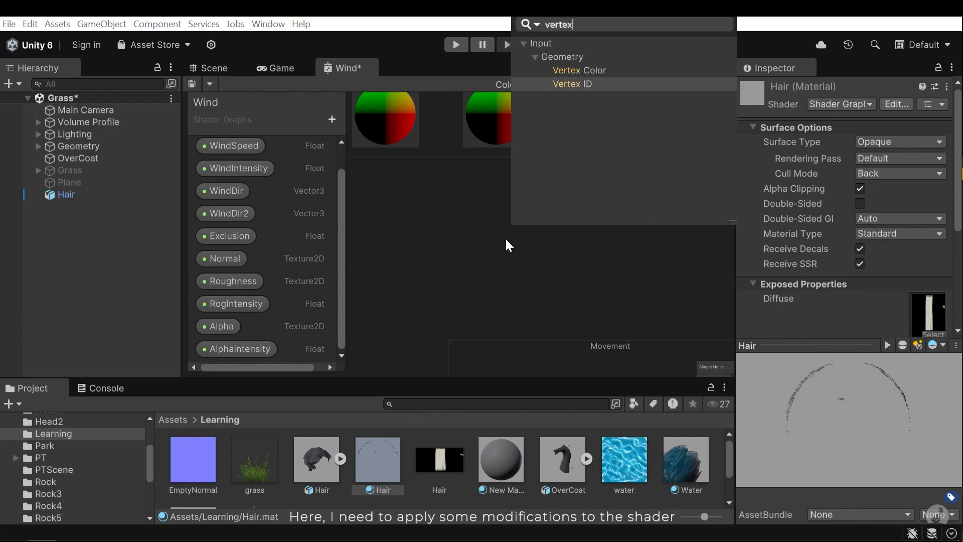
key("Up")
key("Return")
left_click_drag(536, 281, 374, 217)
Step: Duplicate the Exclusion group's Multiply node and Exclusion property into the space between the Exclusion and Movement groups
scroll(436, 256, "up", 2)
scroll(436, 256, "down", 3)
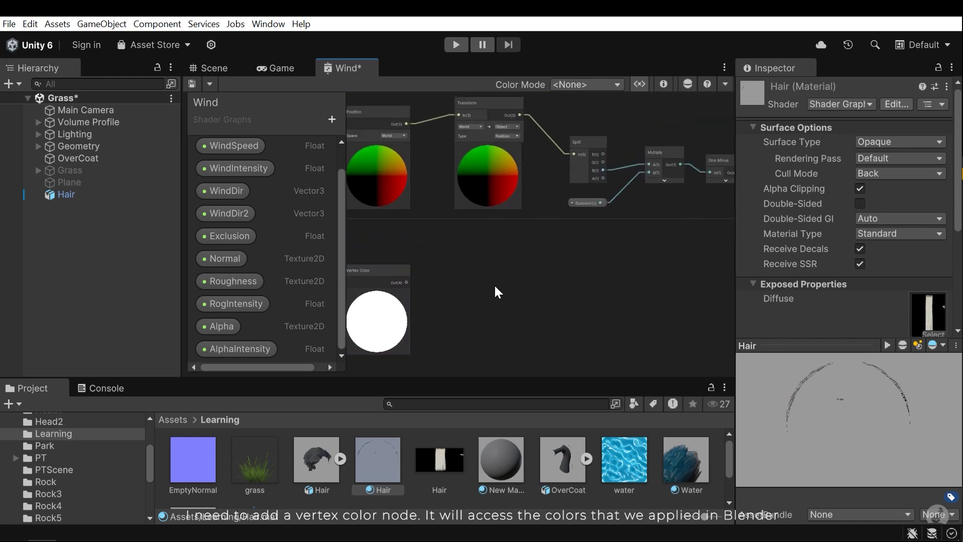
middle_click_drag(495, 286, 470, 264)
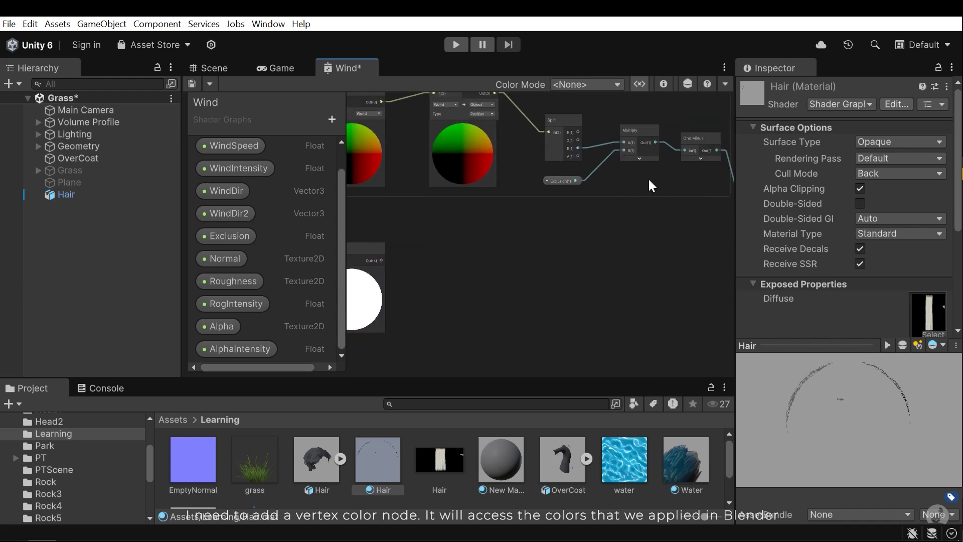
left_click_drag(649, 179, 621, 150)
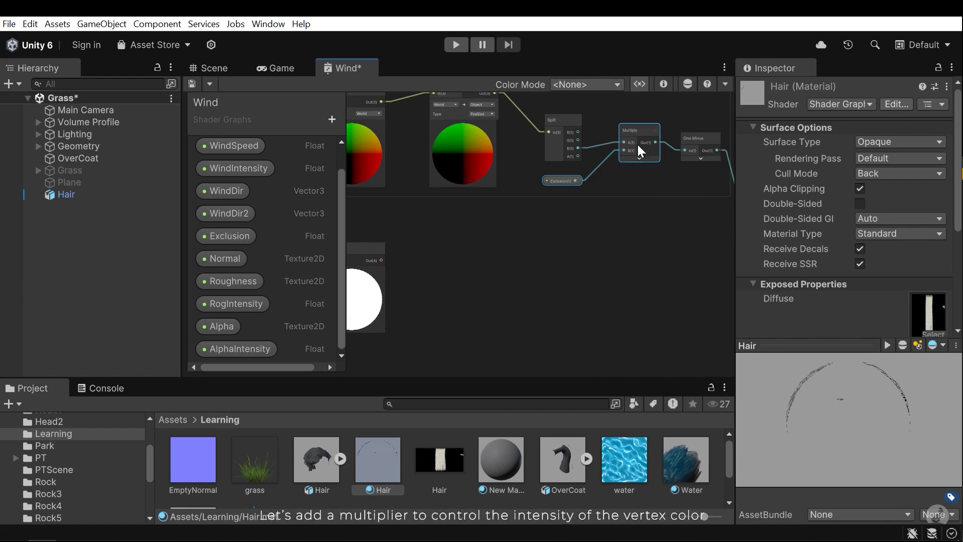
left_click_drag(689, 130, 602, 307)
left_click_drag(533, 298, 536, 319)
middle_click_drag(536, 319, 558, 238)
right_click(600, 188)
left_click(627, 191)
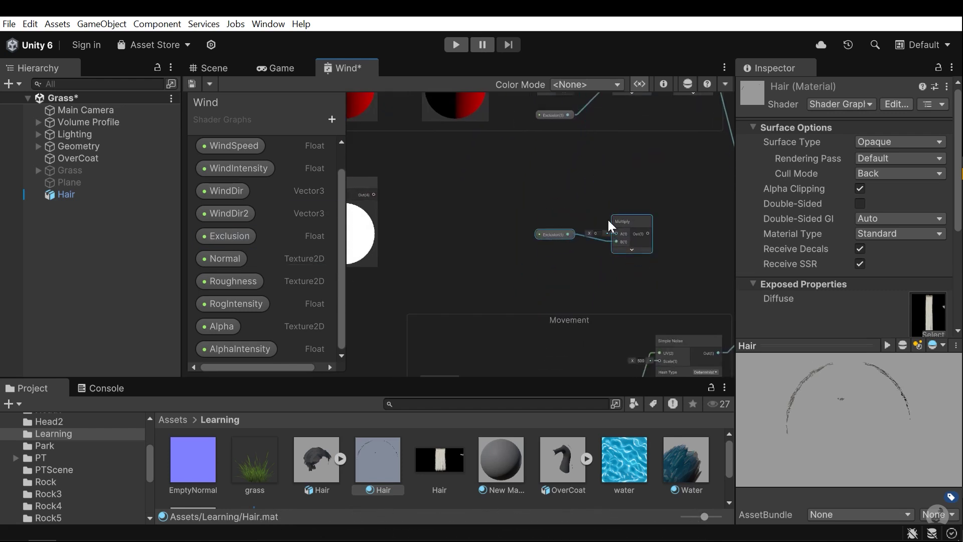
Step: Arrange the copied Multiply node beside the Vertex Color node and its Exclusion property just below them
left_click_drag(620, 220, 488, 225)
middle_click_drag(429, 239, 570, 226)
left_click_drag(638, 211, 612, 203)
left_click_drag(534, 221, 487, 277)
scroll(566, 232, "up", 3)
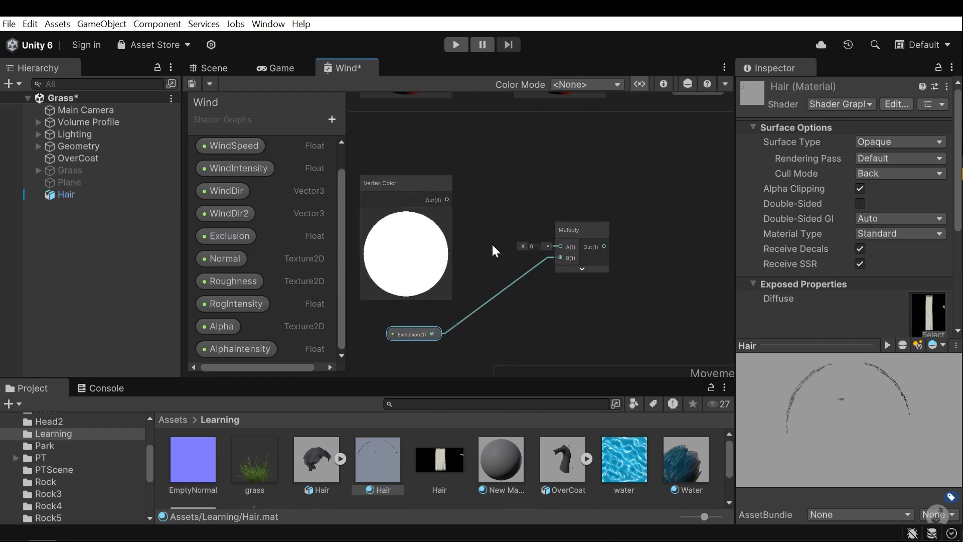
Step: Connect the Vertex Color output to the copied Multiply node's A input and save the Wind shader graph
left_click_drag(558, 252, 560, 247)
scroll(477, 256, "down", 3)
scroll(427, 233, "down", 1)
middle_click_drag(608, 260, 547, 241)
scroll(469, 282, "down", 3)
scroll(547, 240, "up", 2)
scroll(549, 244, "up", 1)
left_click(194, 85)
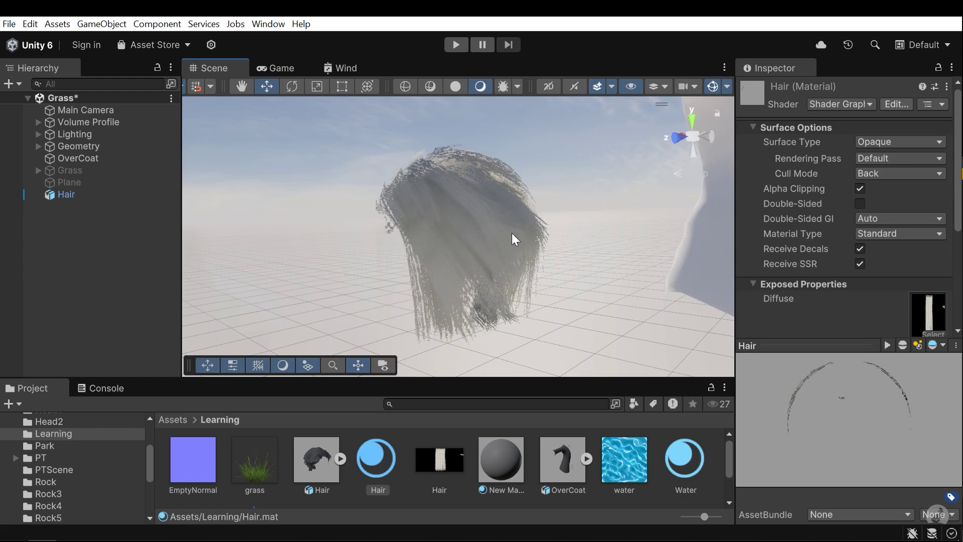
Step: Lower the Hair material's Exclusion to about -1.41 and inspect the wind effect on the hair's painted areas up close
scroll(508, 229, "up", 1)
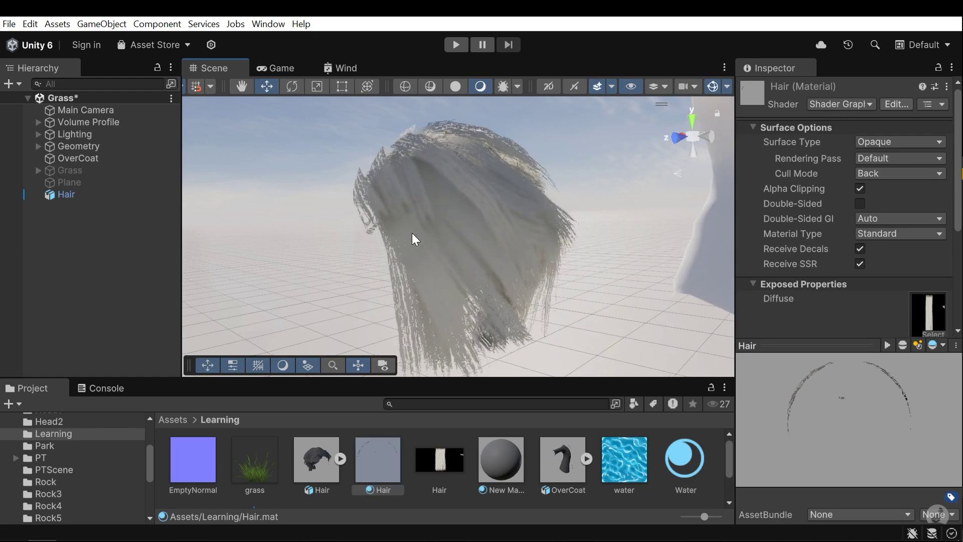
left_click_drag(429, 237, 516, 281, "alt")
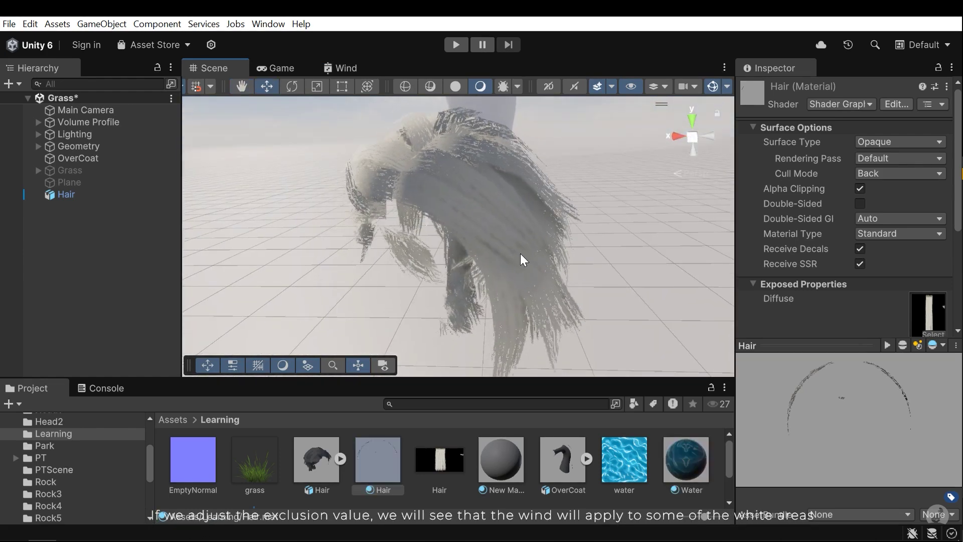
scroll(792, 294, "down", 5)
left_click_drag(782, 237, 750, 237)
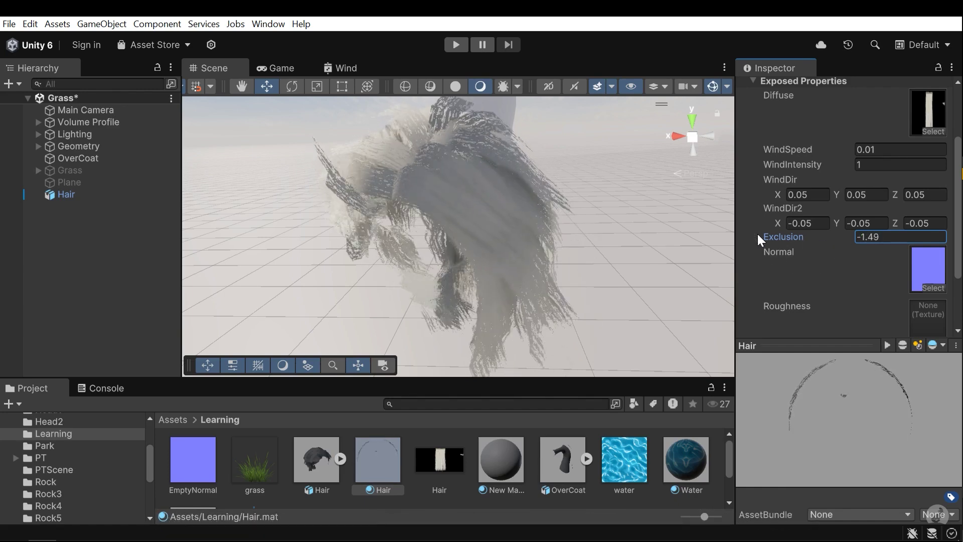
left_click_drag(436, 190, 484, 333, "alt")
scroll(468, 196, "up", 6)
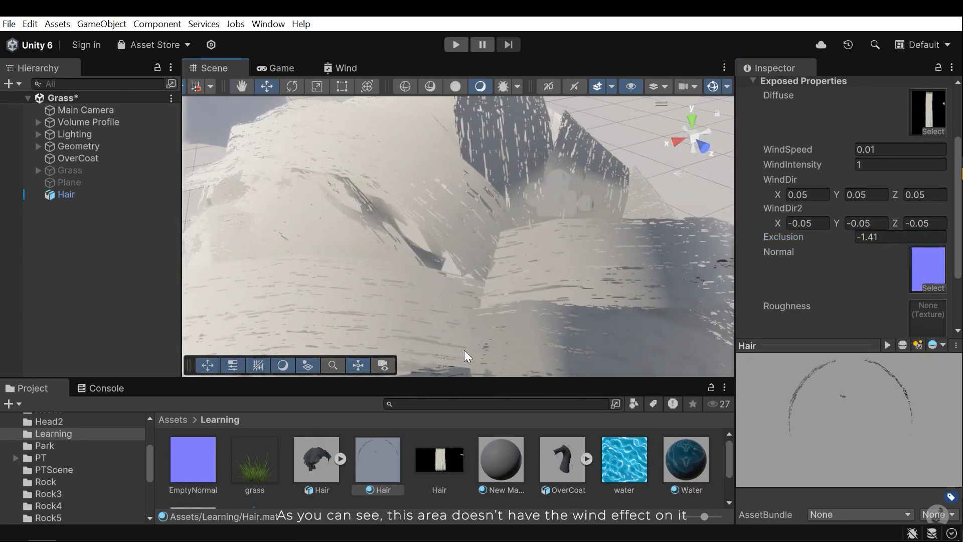
Step: Create a new material named OverCoat in the Learning folder
left_click_drag(535, 243, 307, 285, "alt")
left_click_drag(496, 276, 208, 209, "alt")
left_click_drag(528, 285, 488, 275, "alt")
scroll(485, 467, "down", 3)
right_click(486, 466)
mouse_move(667, 85)
left_click(744, 96)
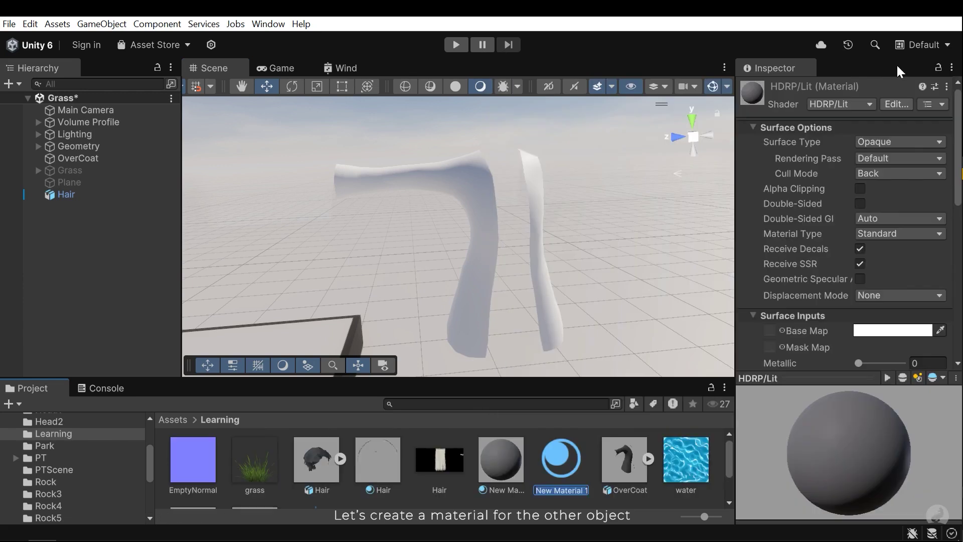
type("OverCoat")
key("Return")
Step: Assign the Wind shader graph to the OverCoat material
left_click(927, 104)
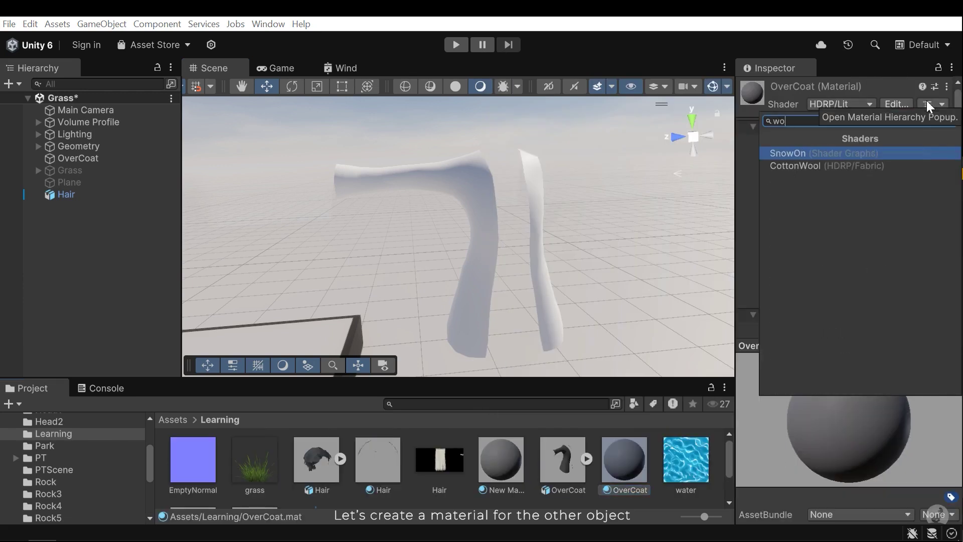
type("wind")
key("Return")
Step: Assign the overcoat's color texture to the OverCoat material's Diffuse and OverCoatMat_Normal_OpenGL to its Normal
scroll(930, 295, "down", 3)
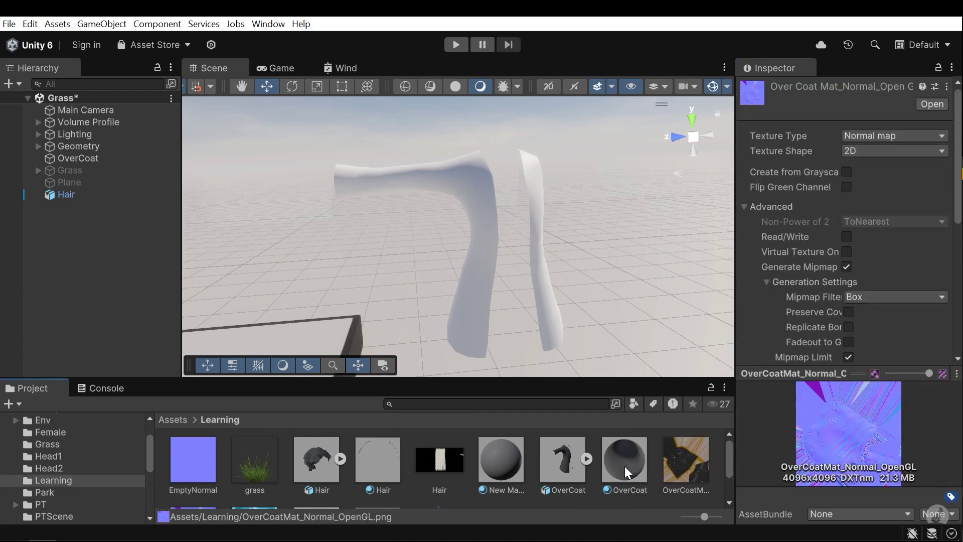
left_click(624, 457)
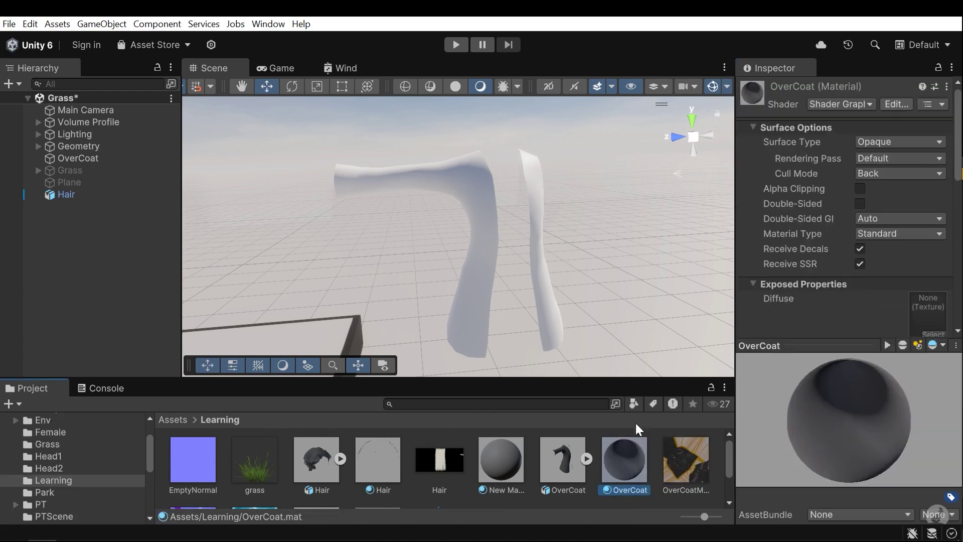
left_click_drag(685, 458, 928, 236)
scroll(872, 304, "down", 3)
scroll(872, 299, "down", 2)
scroll(293, 495, "down", 3)
left_click_drag(207, 476, 820, 289)
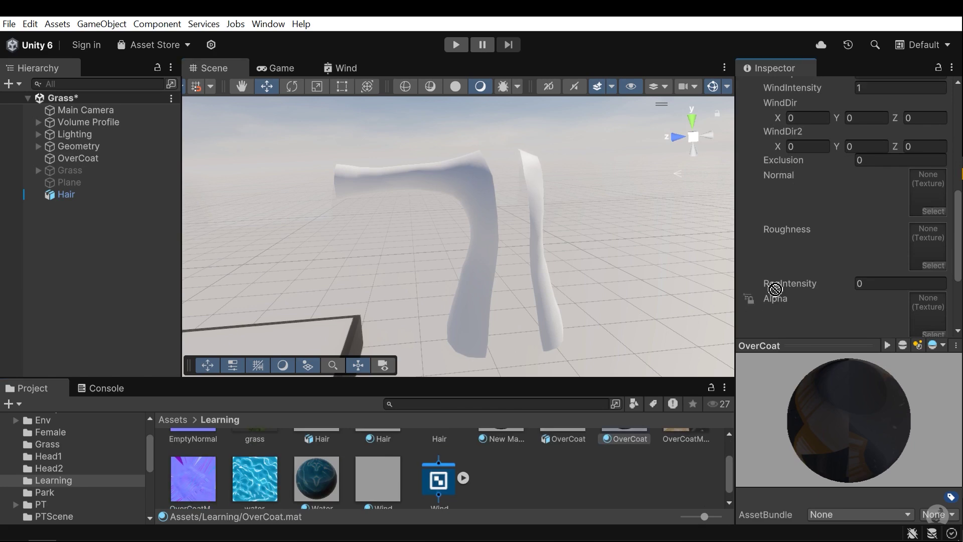
left_click_drag(925, 197, 927, 198)
Step: Apply the OverCoat material to the overcoat model in the scene and inspect it from several angles
scroll(454, 481, "up", 2)
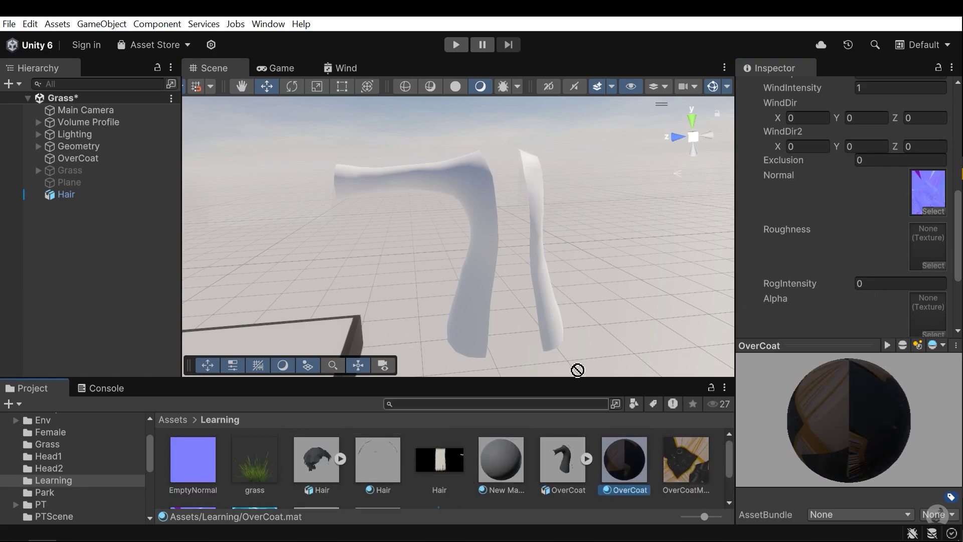
left_click(489, 219)
left_click_drag(489, 219, 697, 221, "alt")
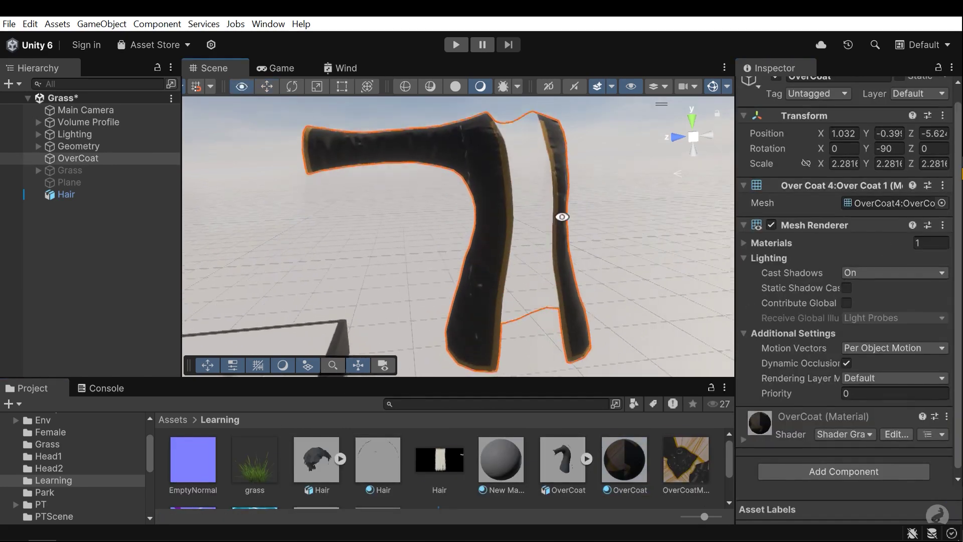
scroll(408, 268, "up", 3)
left_click_drag(408, 268, 694, 250, "alt")
left_click_drag(479, 246, 529, 324, "alt")
Step: Set the OverCoat material's WindDir to 1, 1, 1 and WindDir2 to -1, -1, -1
left_click(643, 486)
scroll(802, 226, "down", 4)
left_click_drag(797, 227, 808, 231)
left_click_drag(361, 235, 521, 201, "alt")
scroll(870, 197, "up", 4)
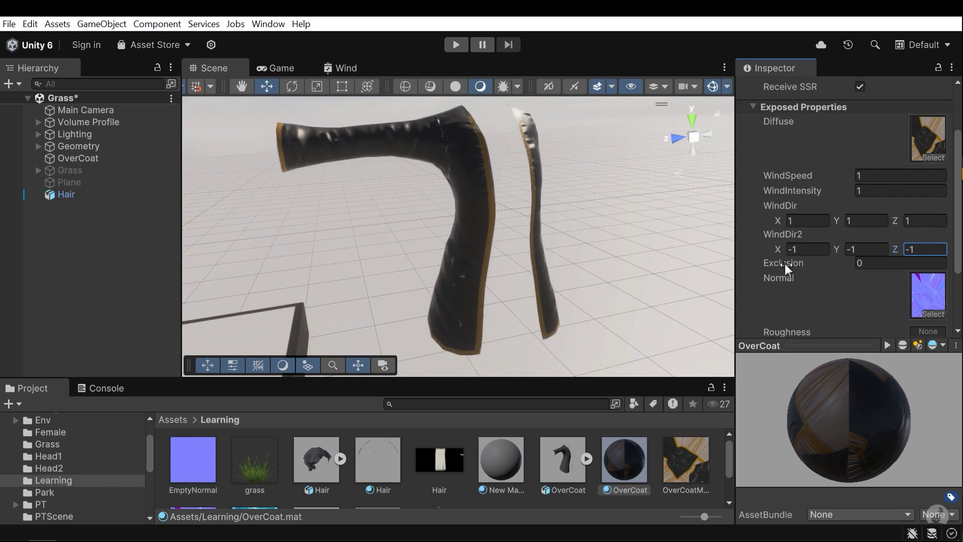
Step: Set the OverCoat material's WindSpeed to 0.01 and fine-tune its Exclusion to -0.01
left_click_drag(785, 270, 792, 272)
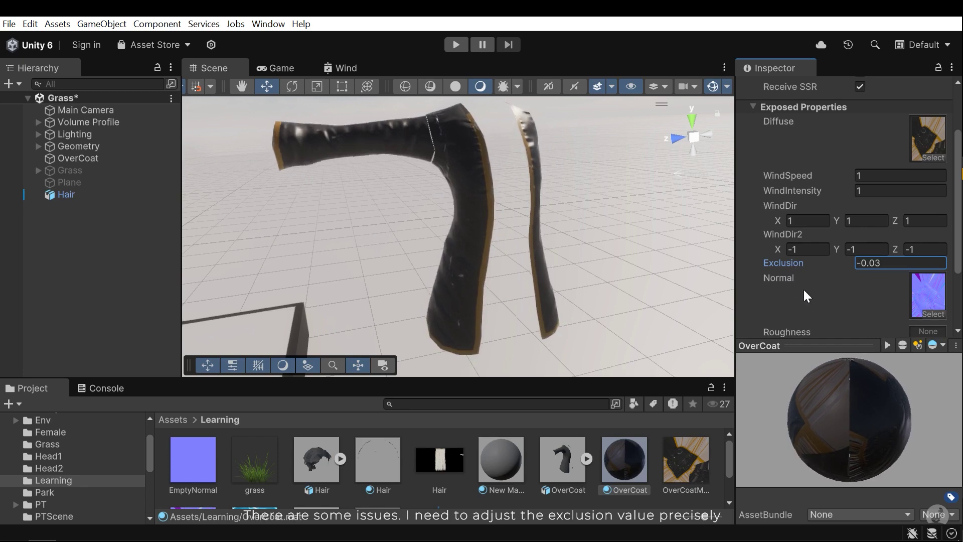
left_click(814, 220)
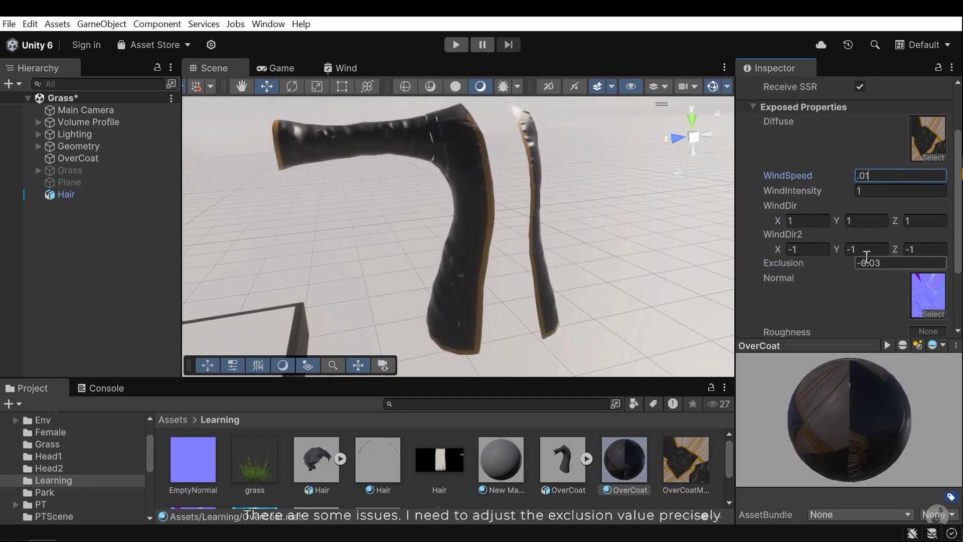
left_click_drag(802, 264, 801, 266)
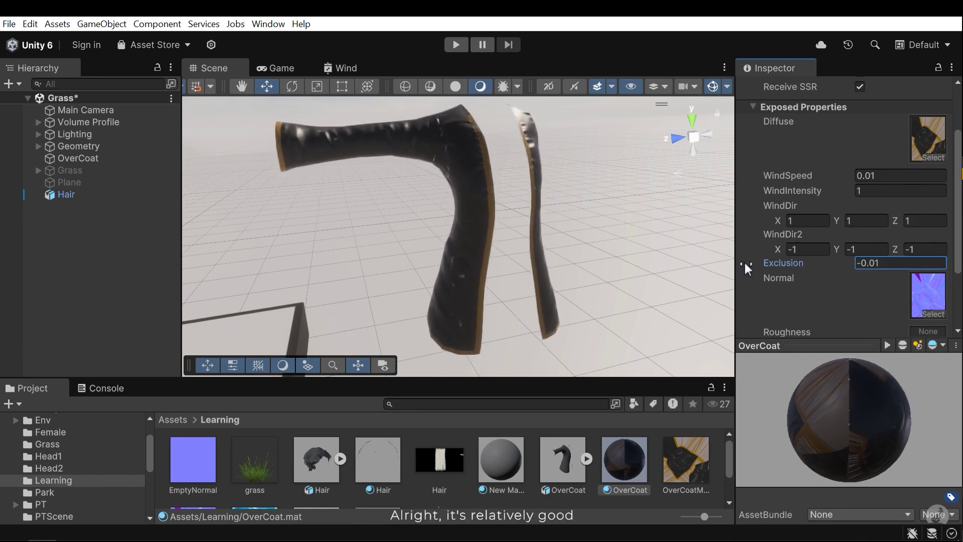
Step: Examine the wind motion on the overcoat up close, then bring the hair model into view
middle_click_drag(346, 200, 430, 230)
scroll(430, 230, "up", 6)
left_click_drag(506, 213, 467, 228, "alt")
scroll(466, 228, "down", 7)
middle_click_drag(502, 244, 456, 219)
left_click_drag(456, 219, 494, 197, "alt")
scroll(493, 207, "up", 5)
middle_click_drag(492, 216, 460, 271)
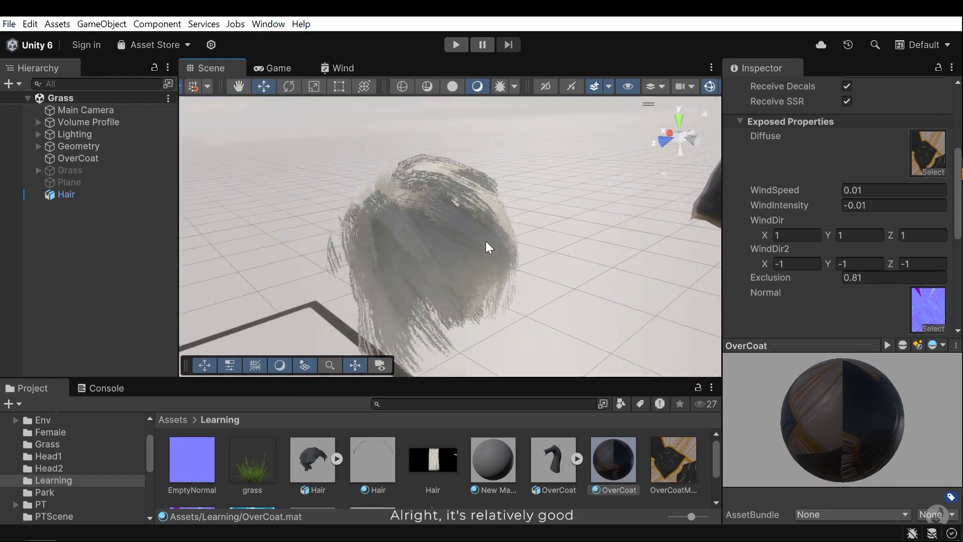
Step: Examine the wind effect on the hair model's strands and roots from several angles and distances
right_click_drag(486, 247, 503, 274)
scroll(518, 232, "up", 3)
middle_click_drag(499, 268, 497, 261)
scroll(499, 255, "up", 4)
scroll(523, 261, "down", 3)
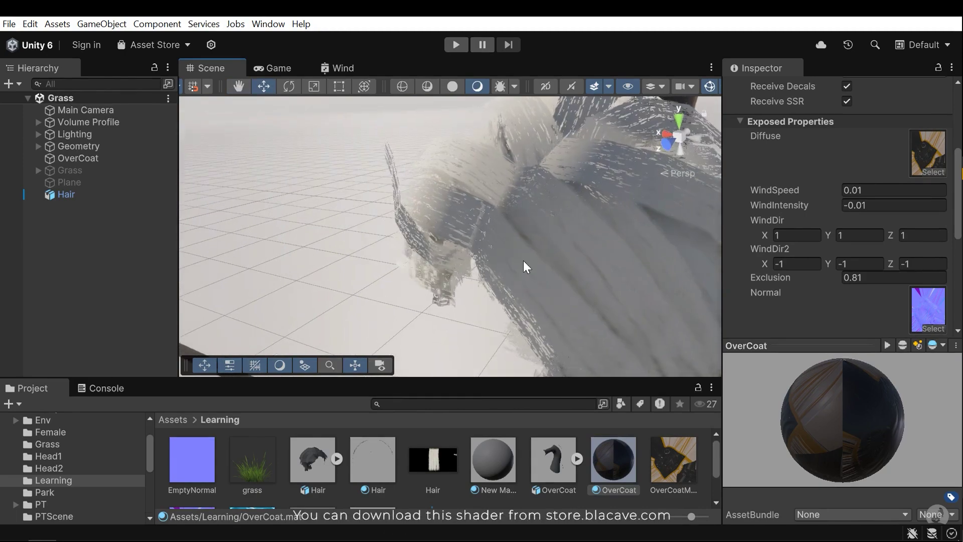
right_click_drag(525, 266, 535, 268)
scroll(536, 241, "down", 5)
right_click_drag(471, 249, 454, 249)
scroll(486, 251, "up", 4)
scroll(518, 254, "down", 4)
scroll(498, 260, "up", 5)
scroll(499, 260, "down", 5)
left_click_drag(433, 237, 444, 256, "alt")
scroll(445, 256, "up", 5)
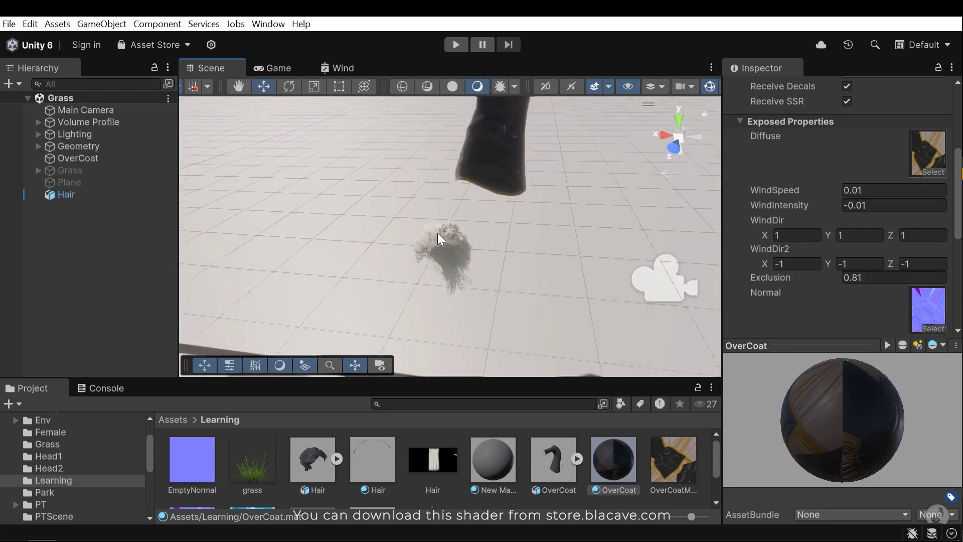
scroll(484, 284, "down", 3)
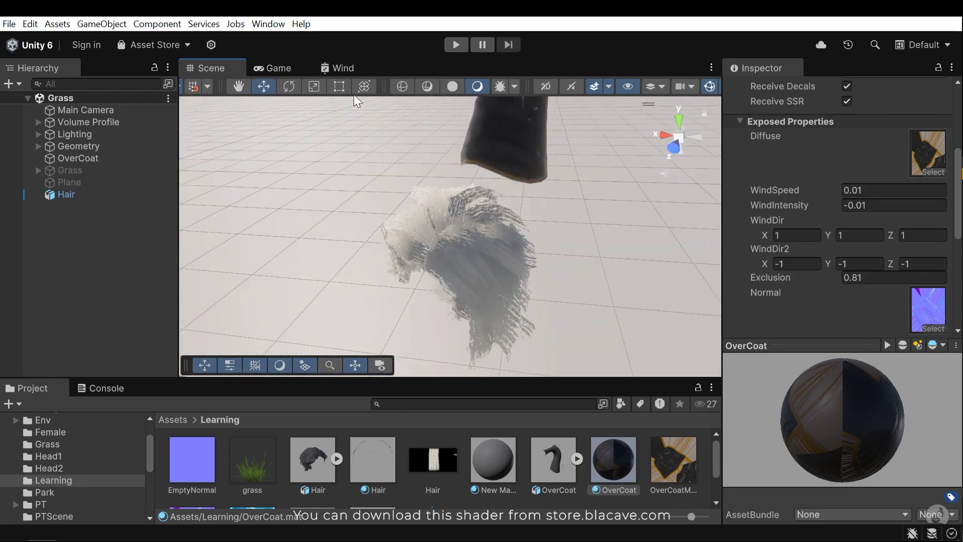
Step: Open the Wind shader graph maximized and review its Movement and Random Direction groups
left_click(337, 68)
key("shift+space")
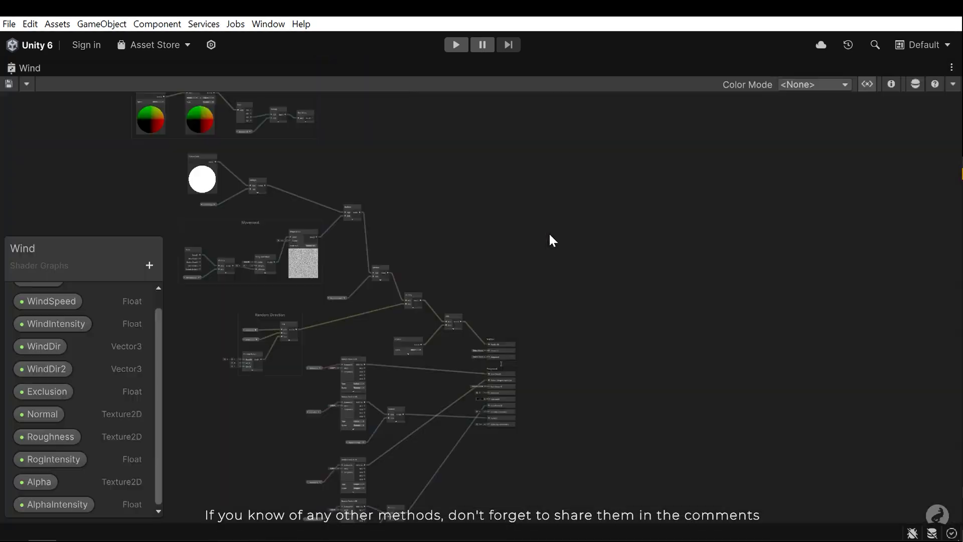
scroll(537, 252, "up", 5)
middle_click_drag(525, 318, 613, 415)
scroll(613, 415, "up", 3)
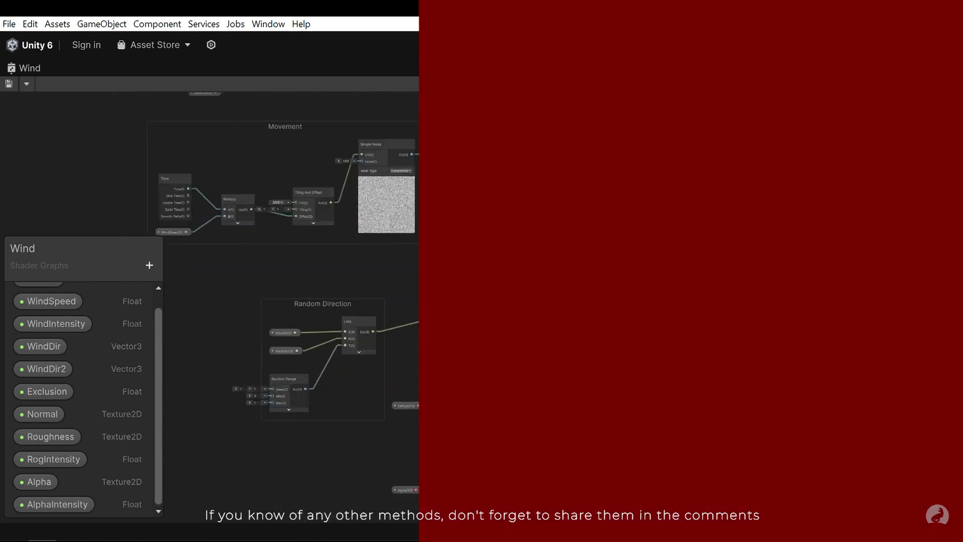